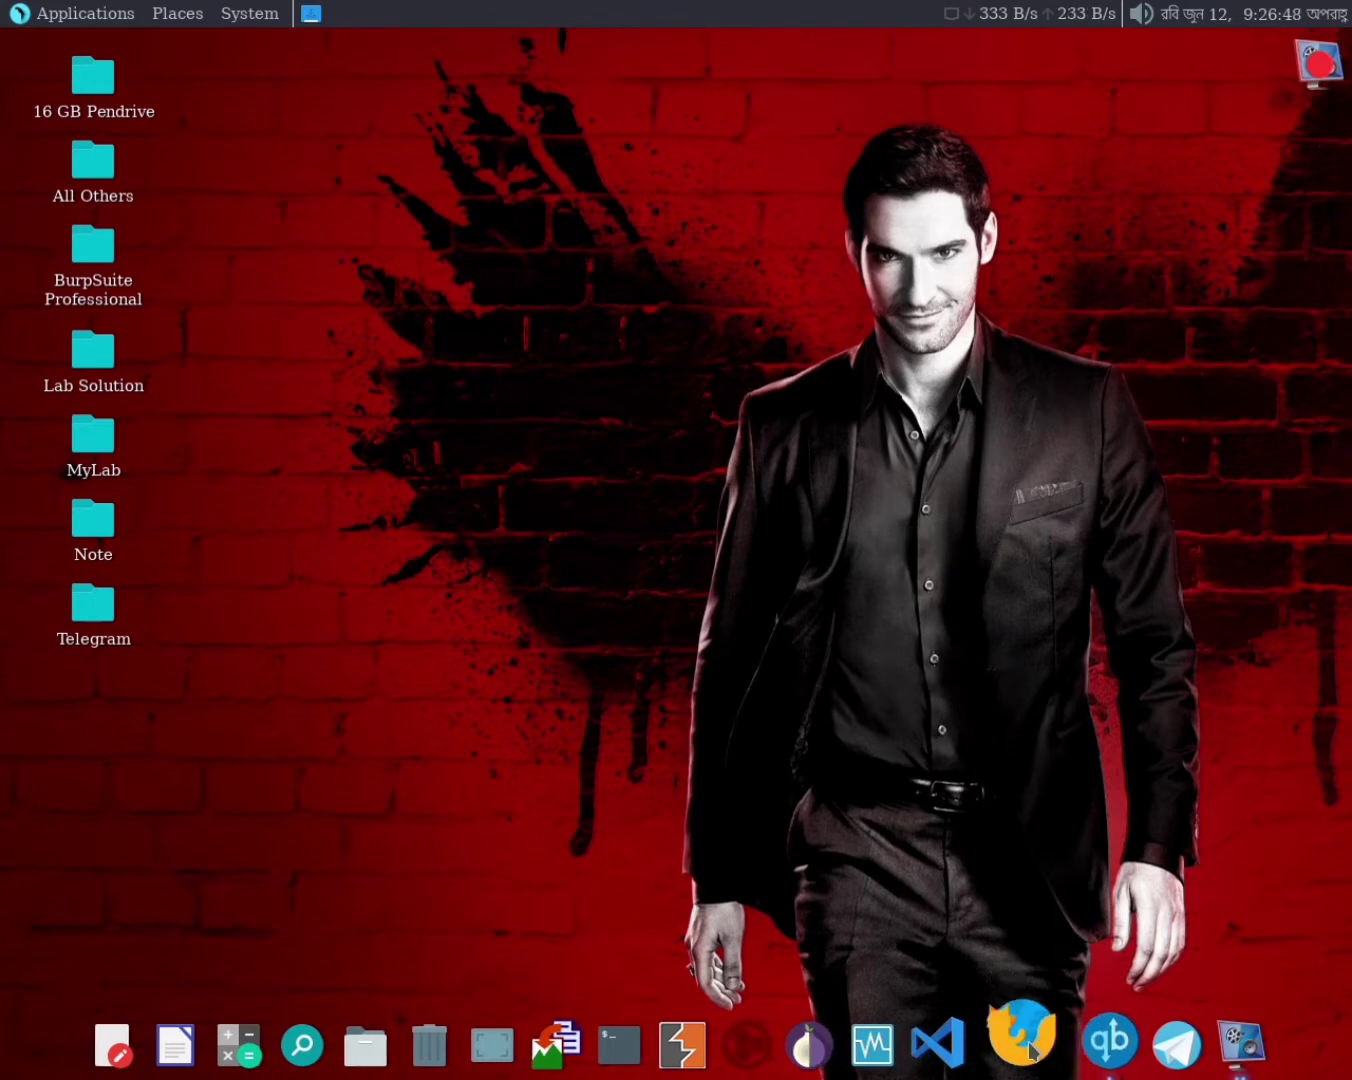
- Open virtualbox.org in Firefox and bring up the platform packages on the VirtualBox 6.1 download page
left_click(1141, 1041)
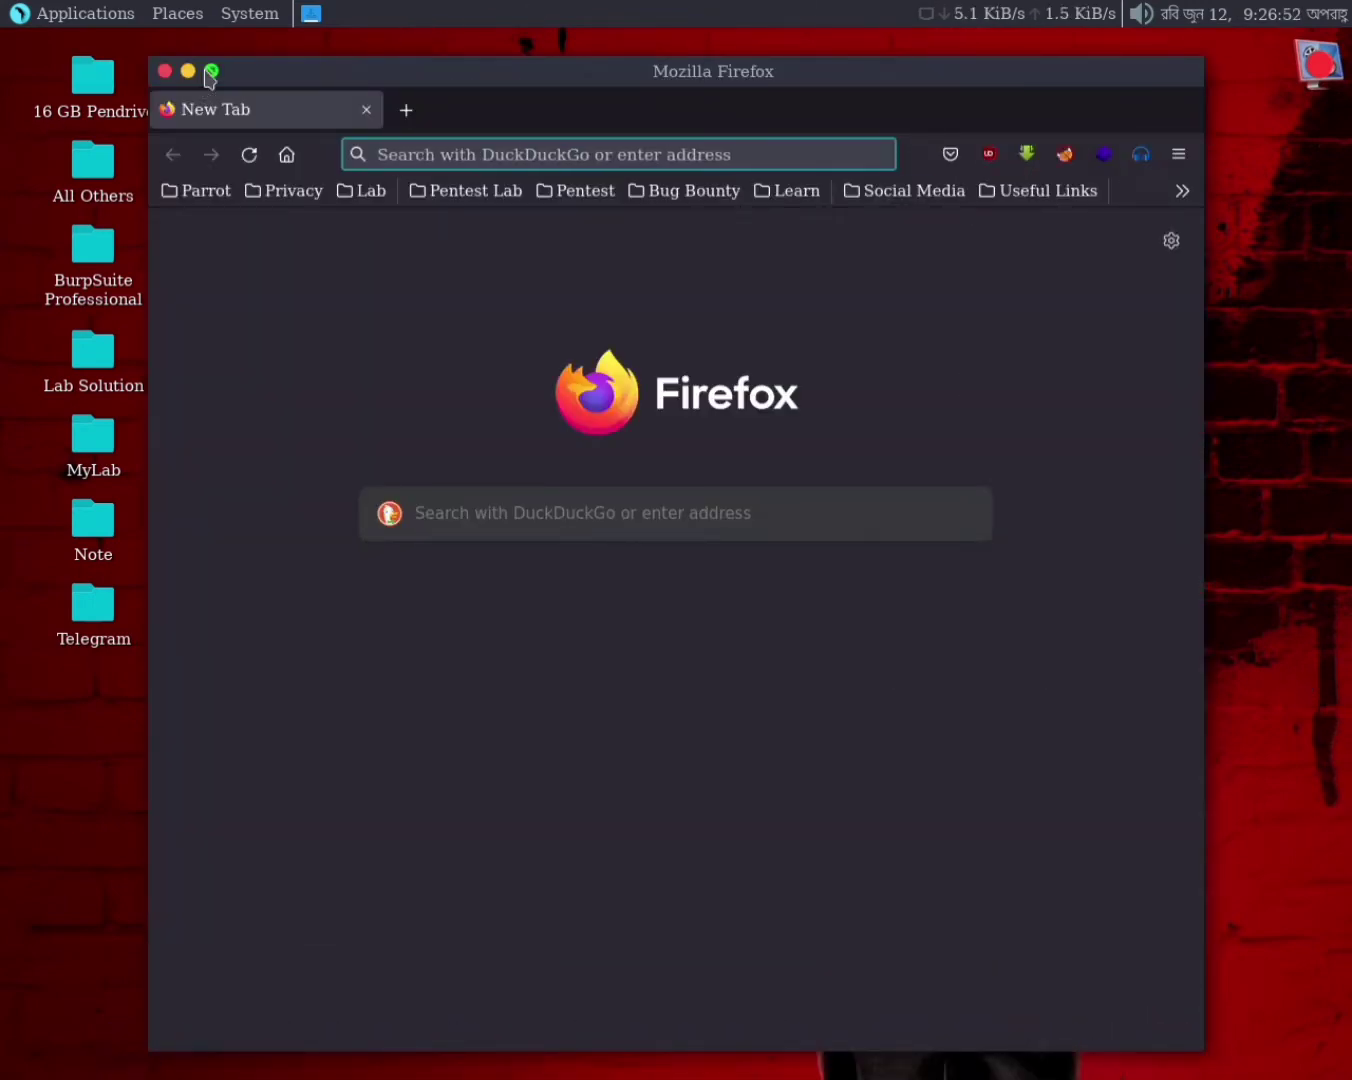
left_click(211, 73)
left_click(481, 117)
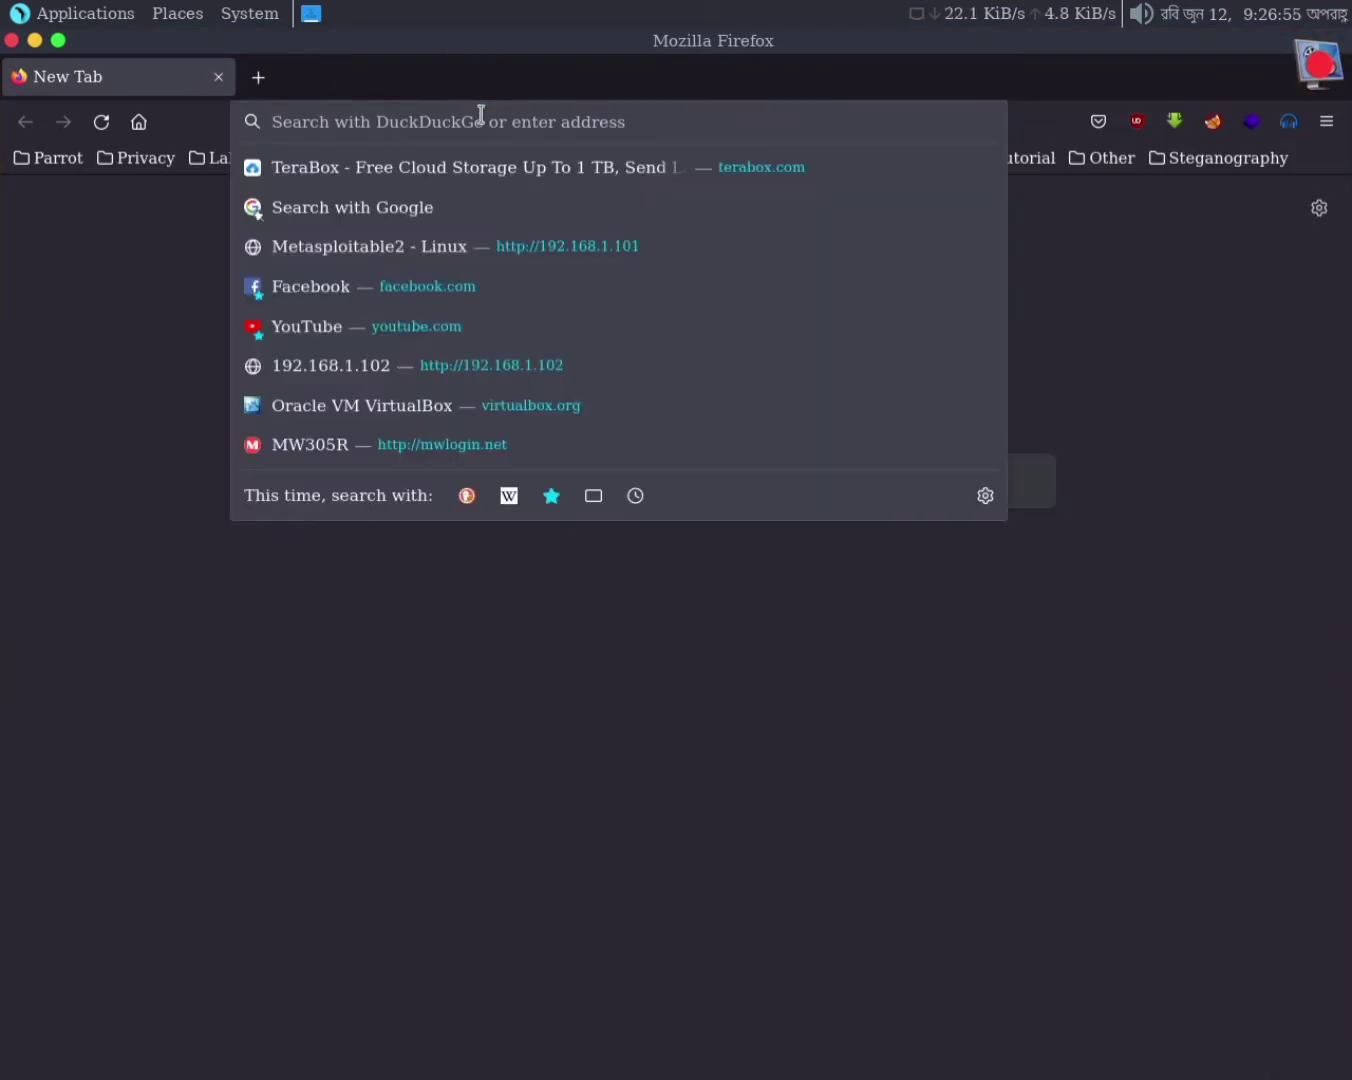
type("virtualbox.org")
key("Return")
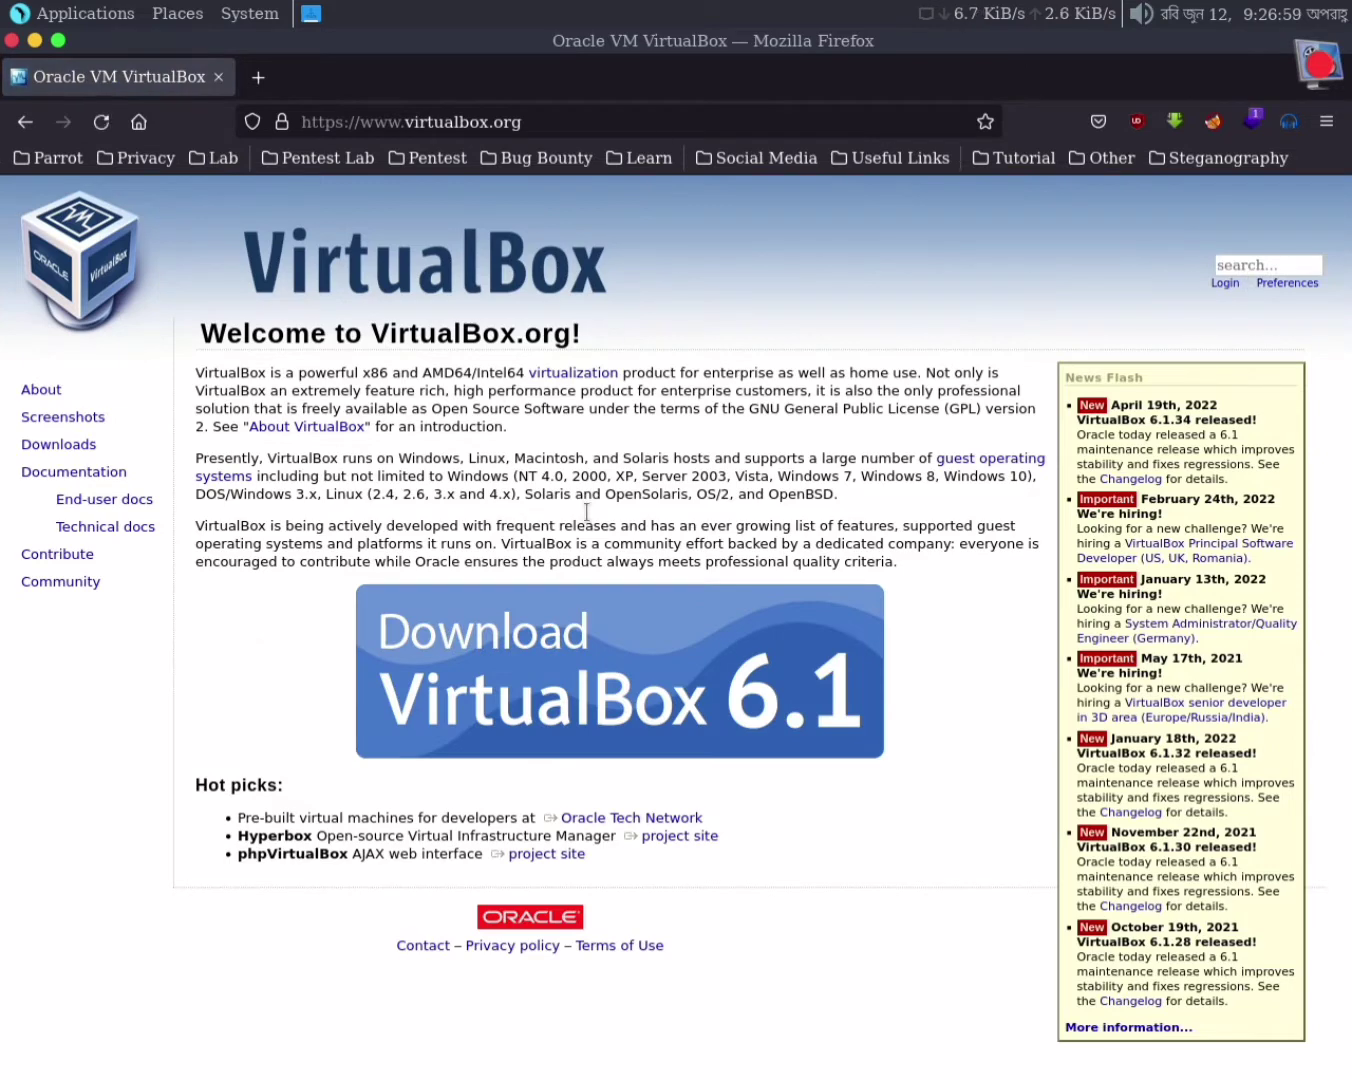
left_click(656, 722)
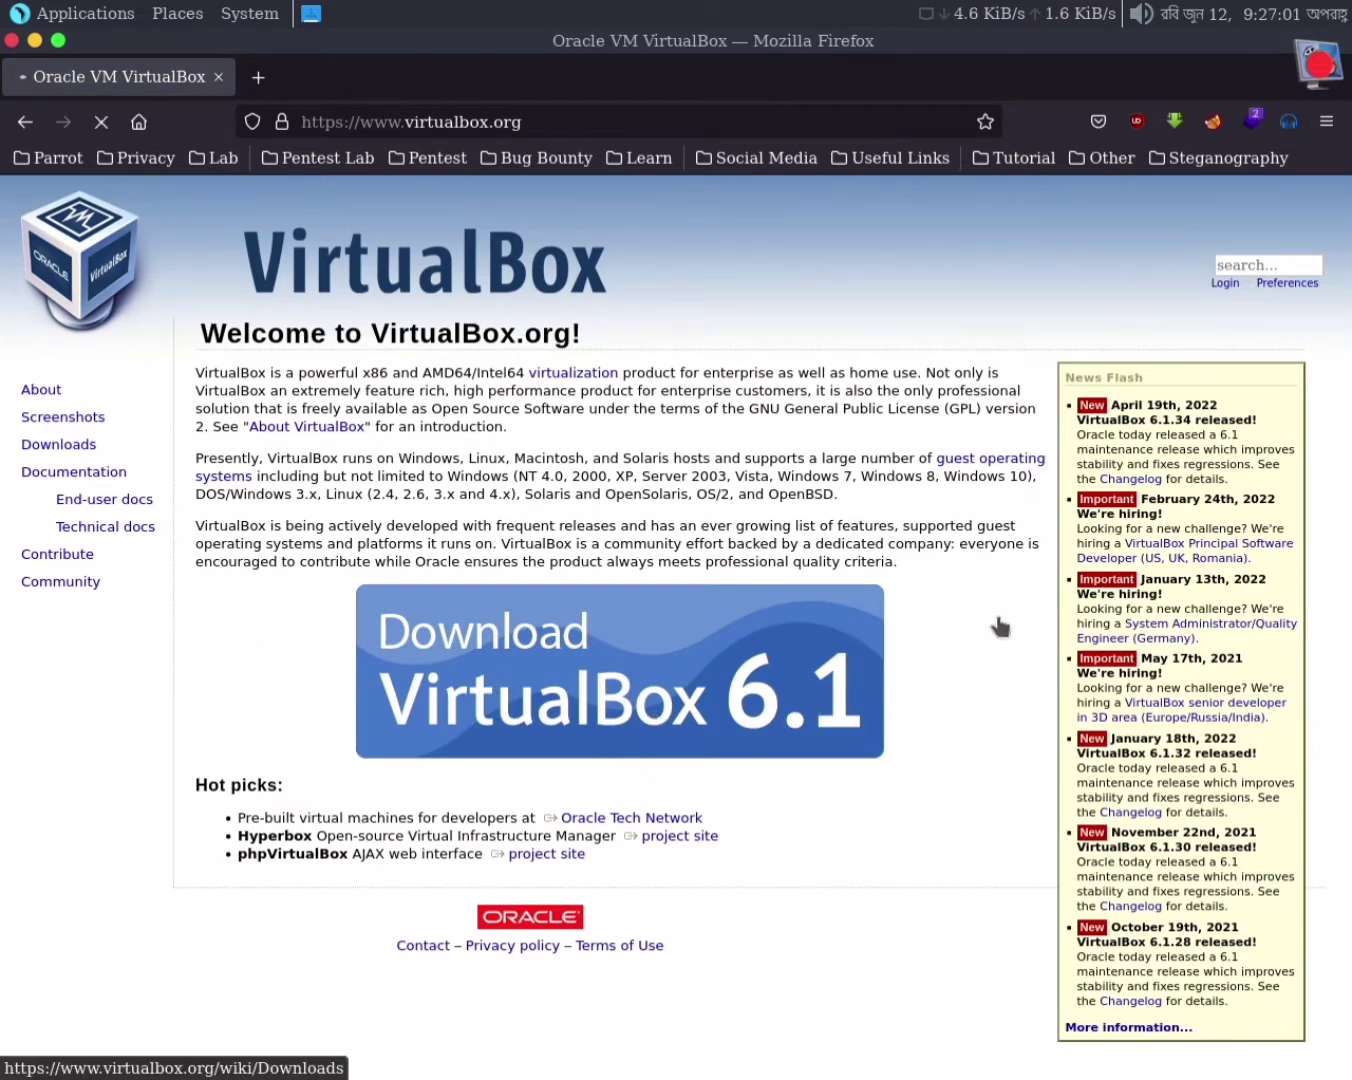
triple_click(292, 638)
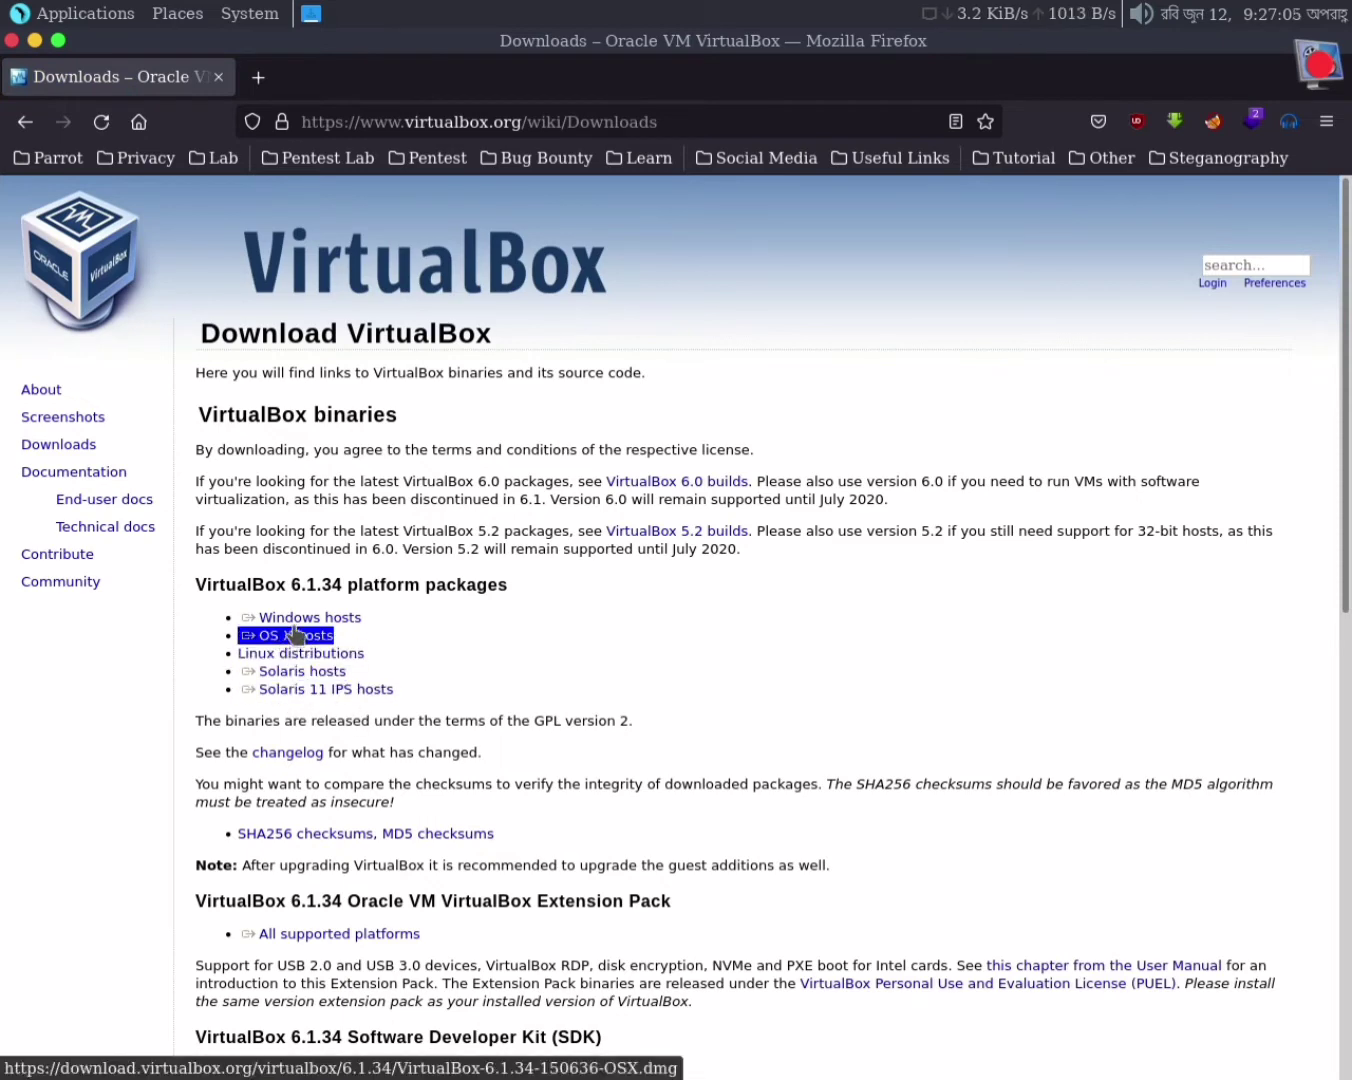
left_click(350, 708)
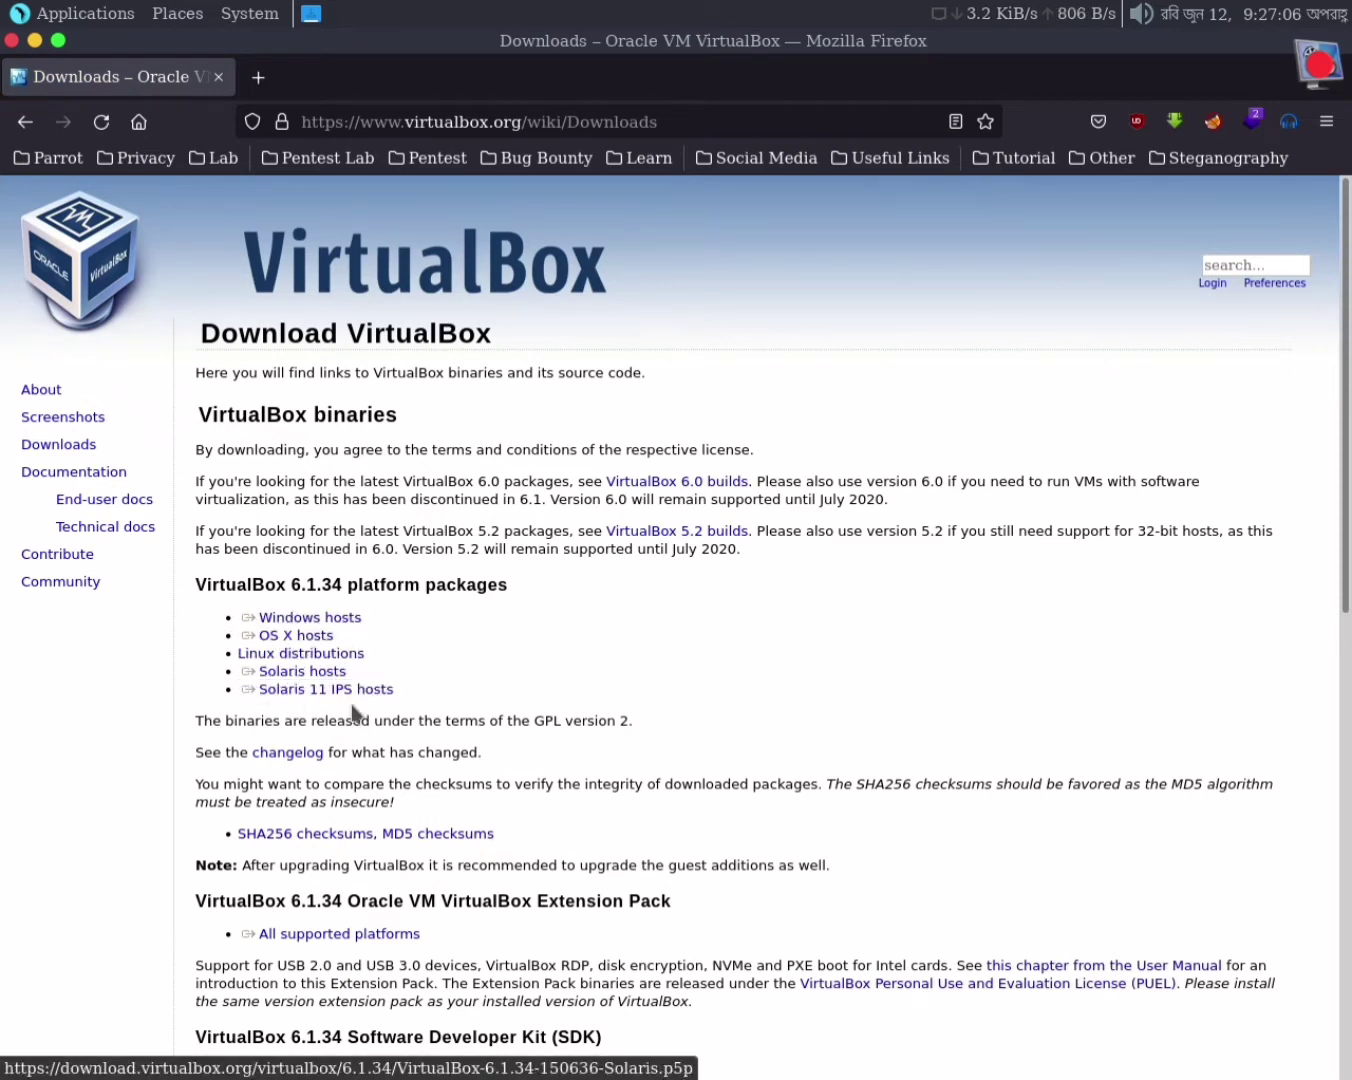
- Open parrotsec.org in a new browser tab and go to its download page
left_click(256, 78)
type("parrose")
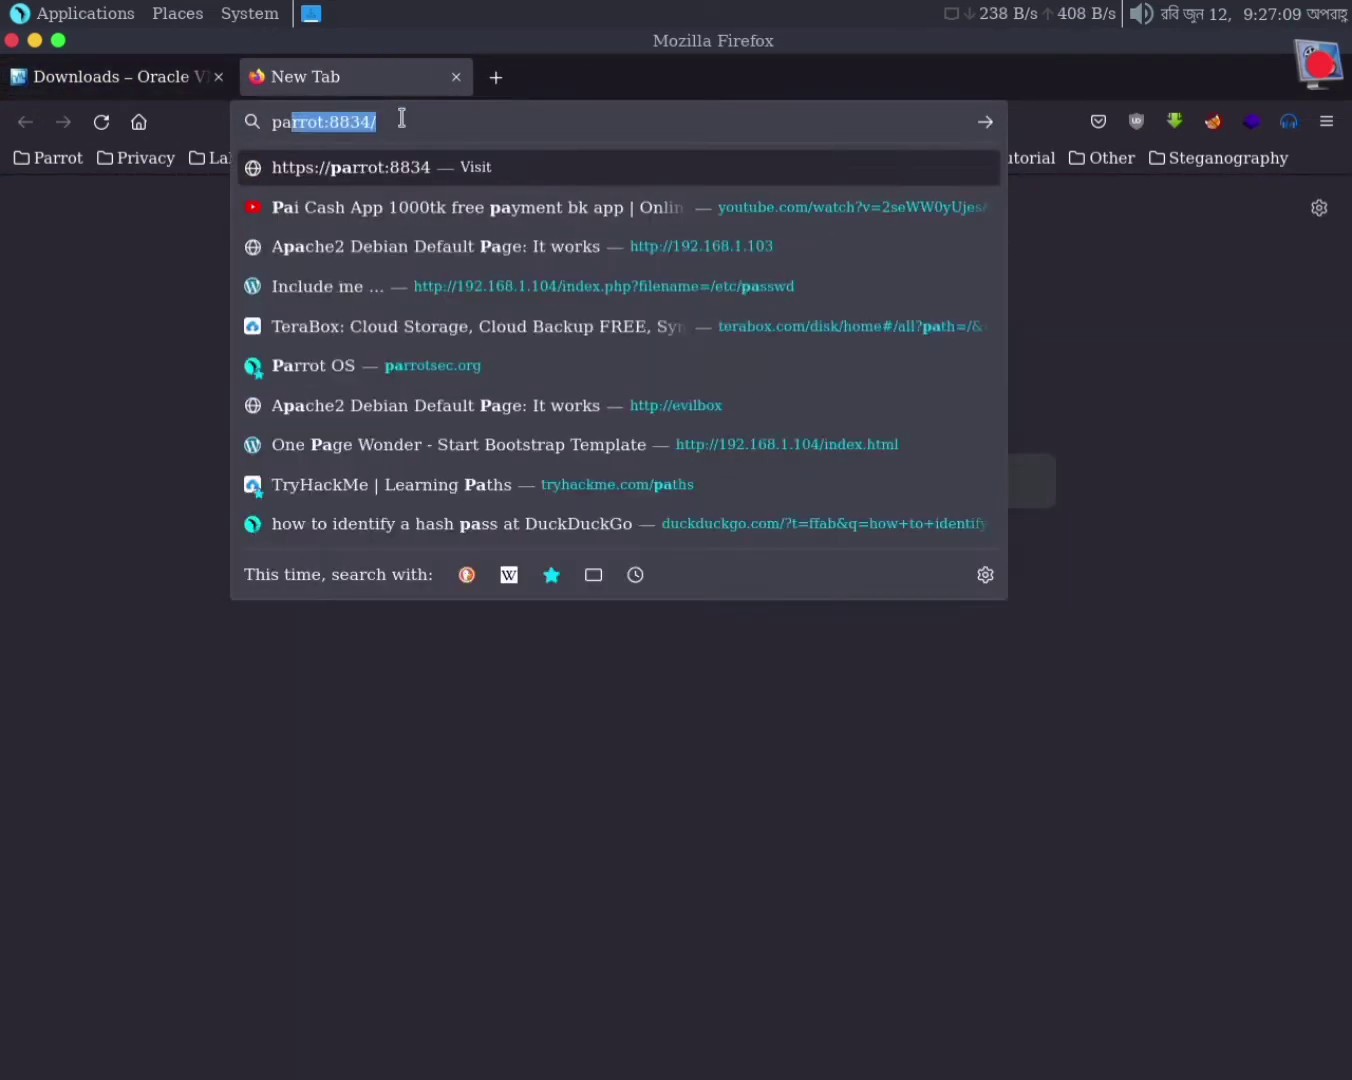
key("BackSpace")
key("BackSpace")
type("tsec.org")
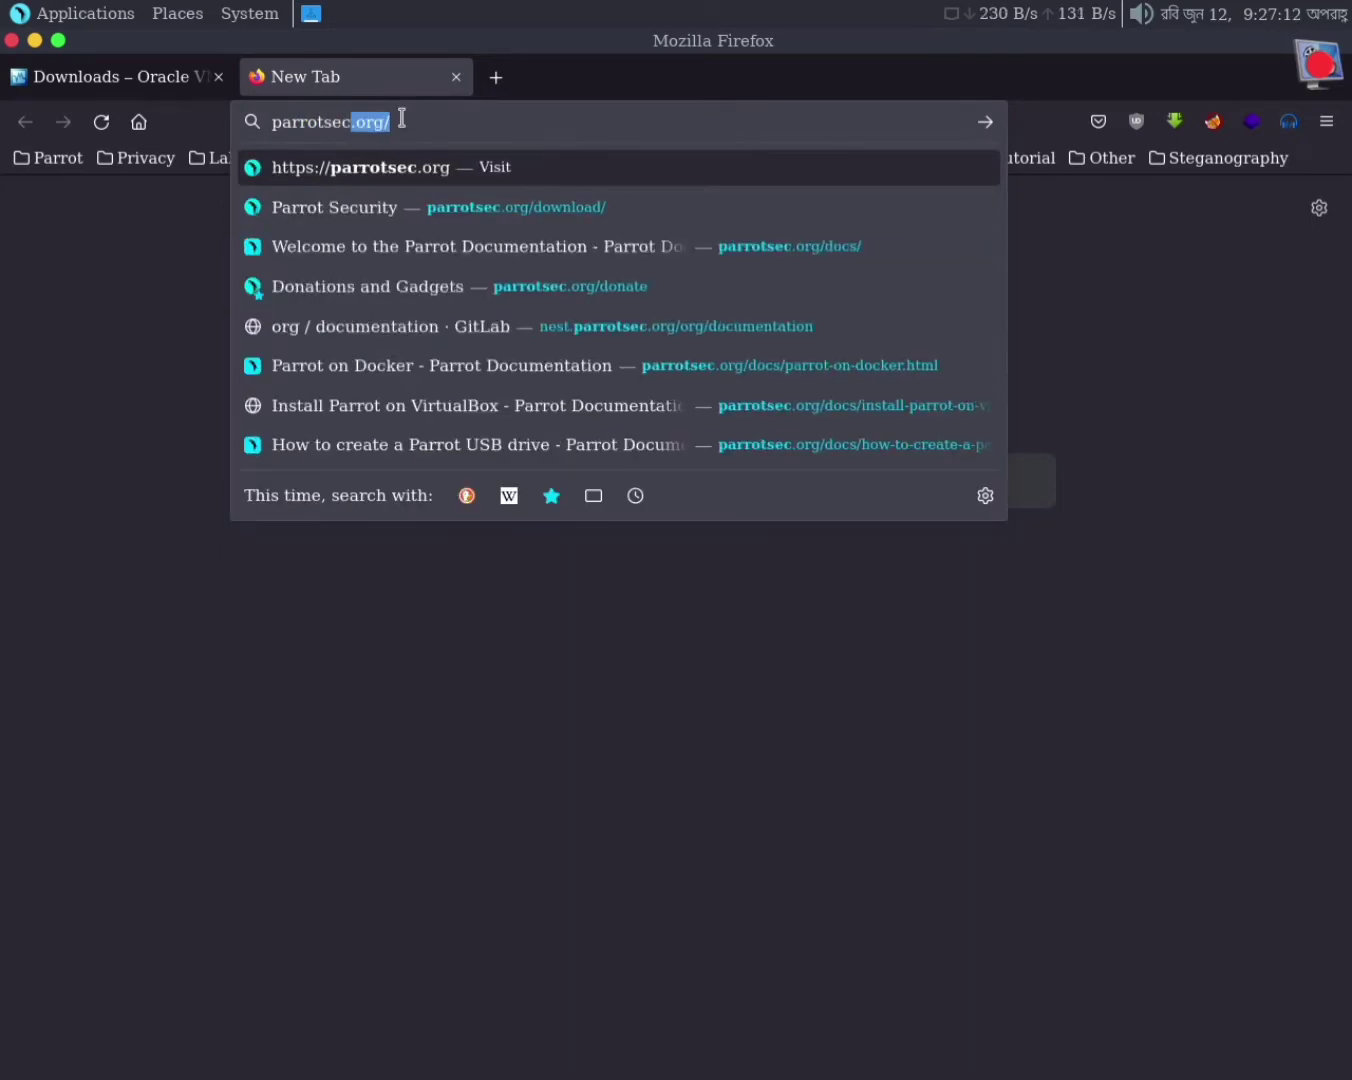
key("Return")
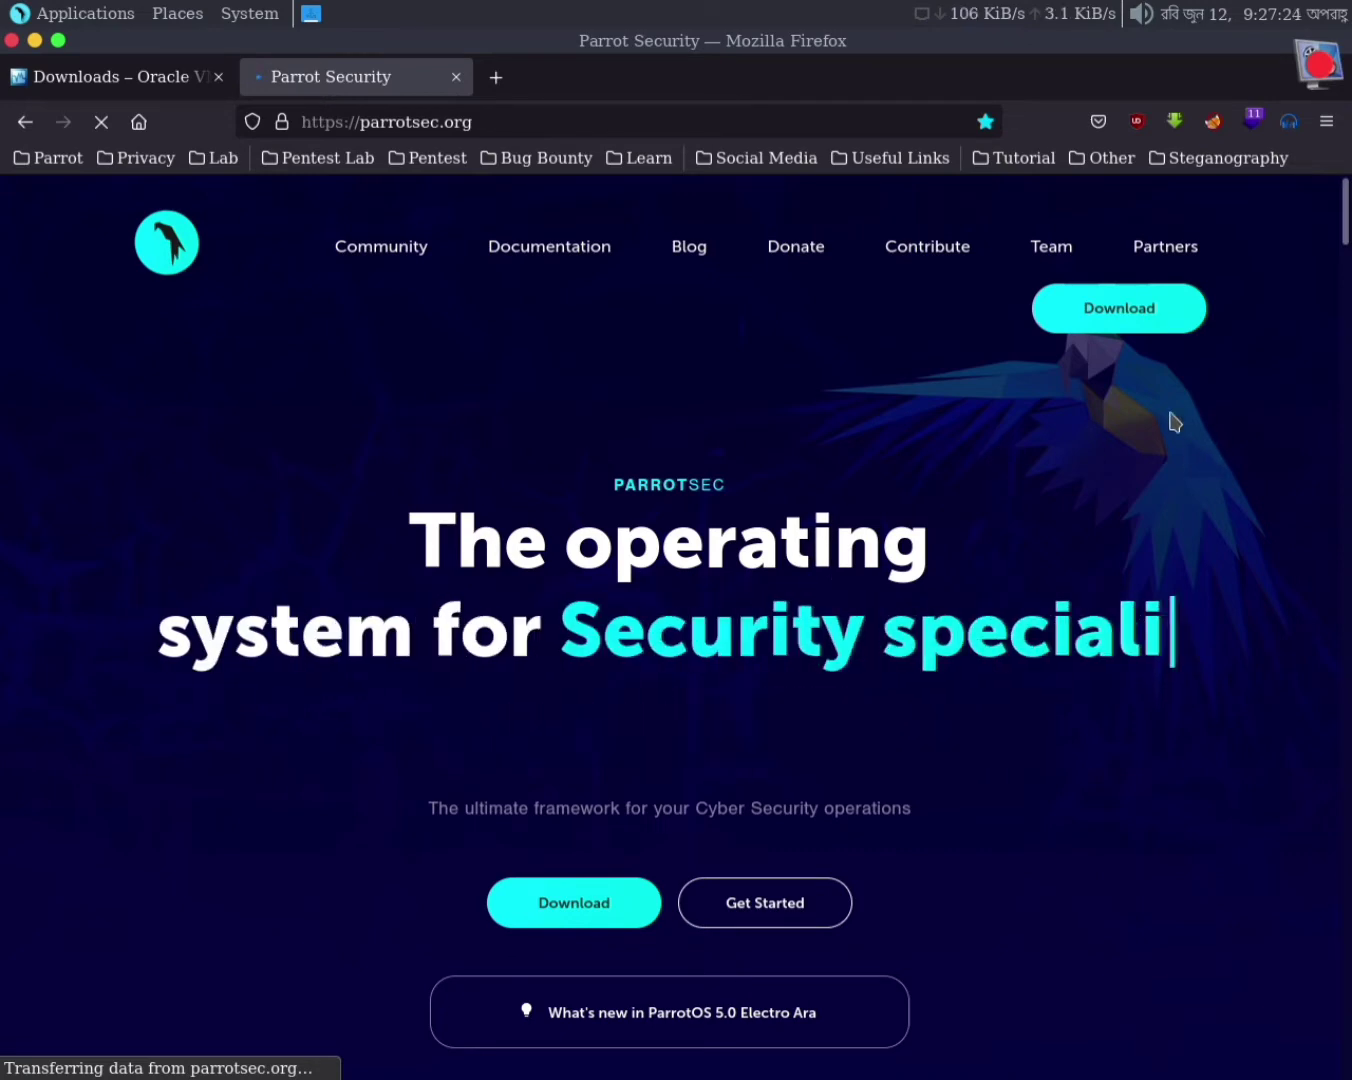
left_click(1131, 329)
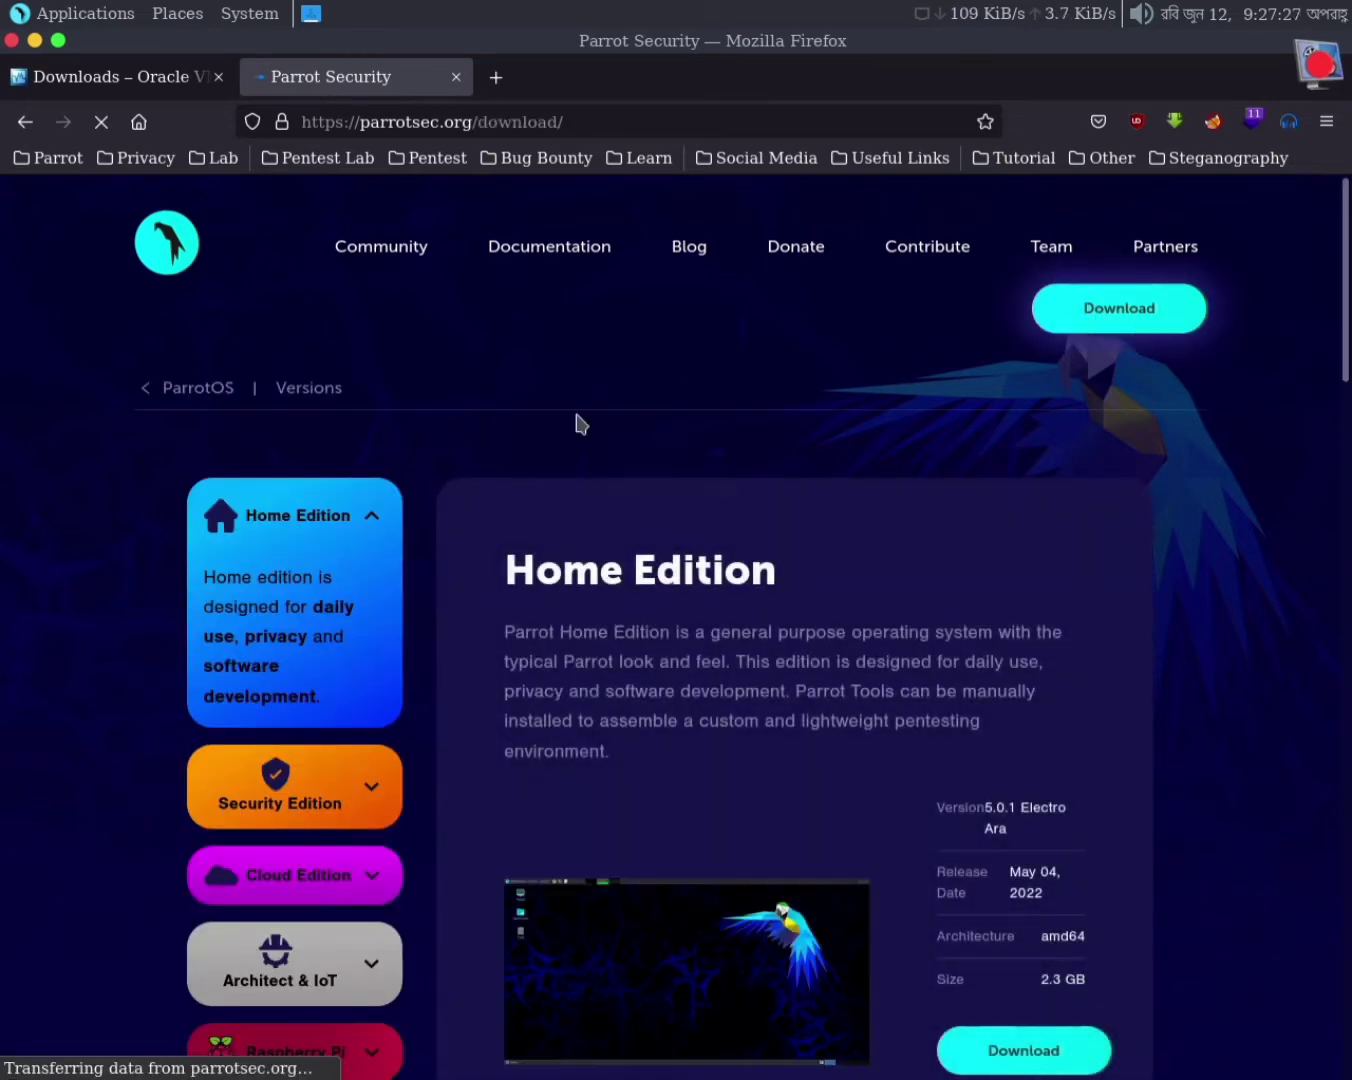
- Look over the Home Edition, and show the Security Edition with its download options
scroll(446, 567, "down", 2)
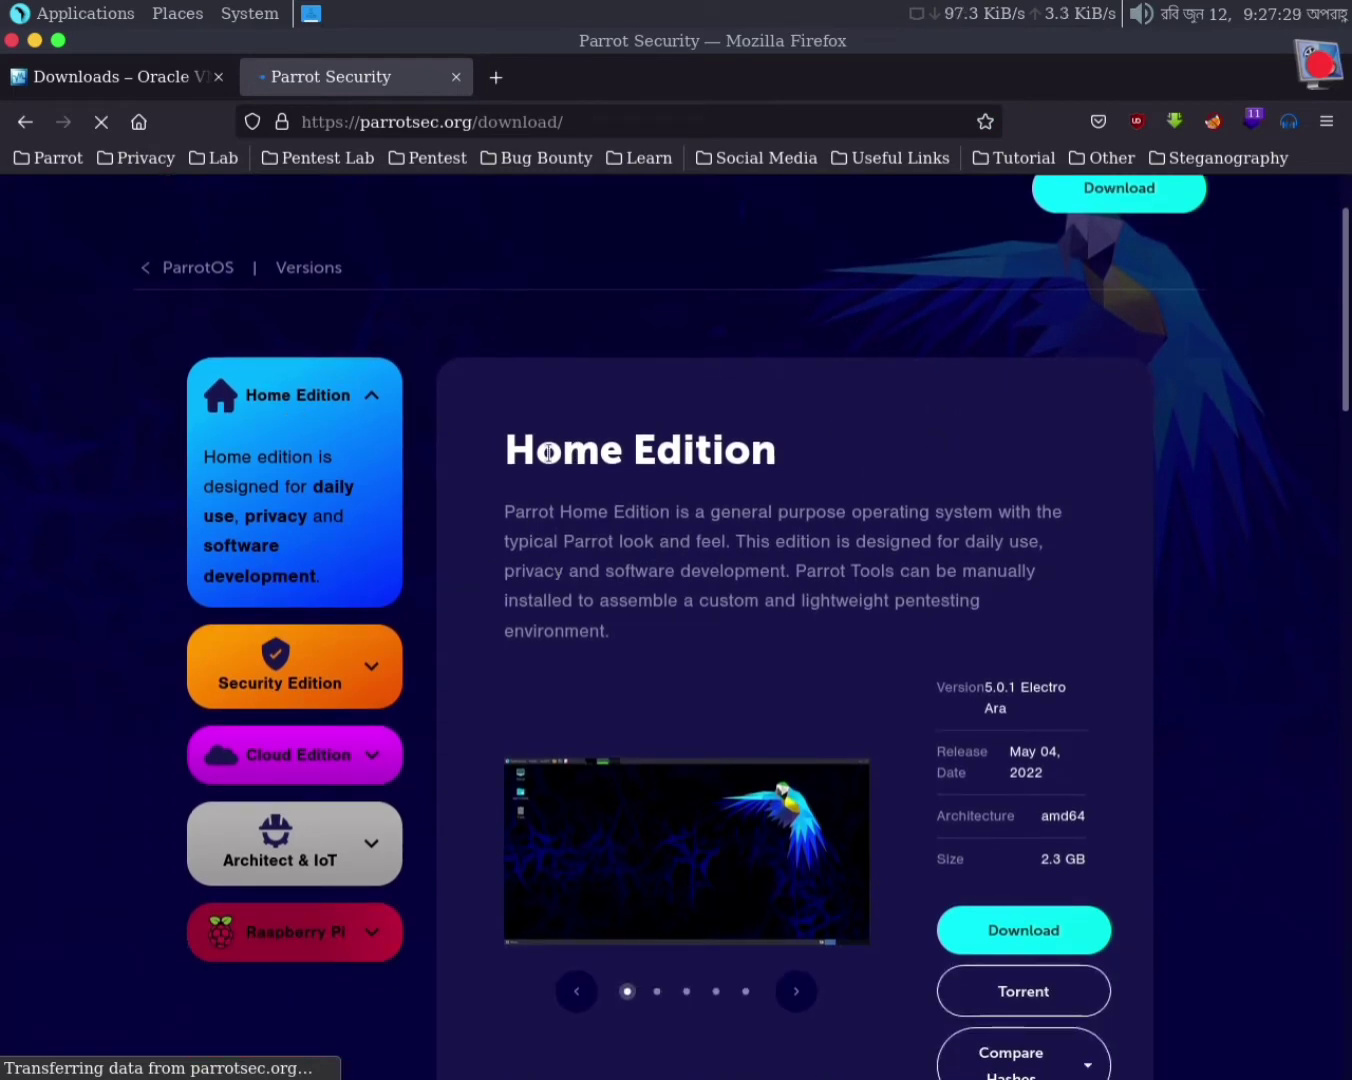
left_click_drag(507, 455, 752, 514)
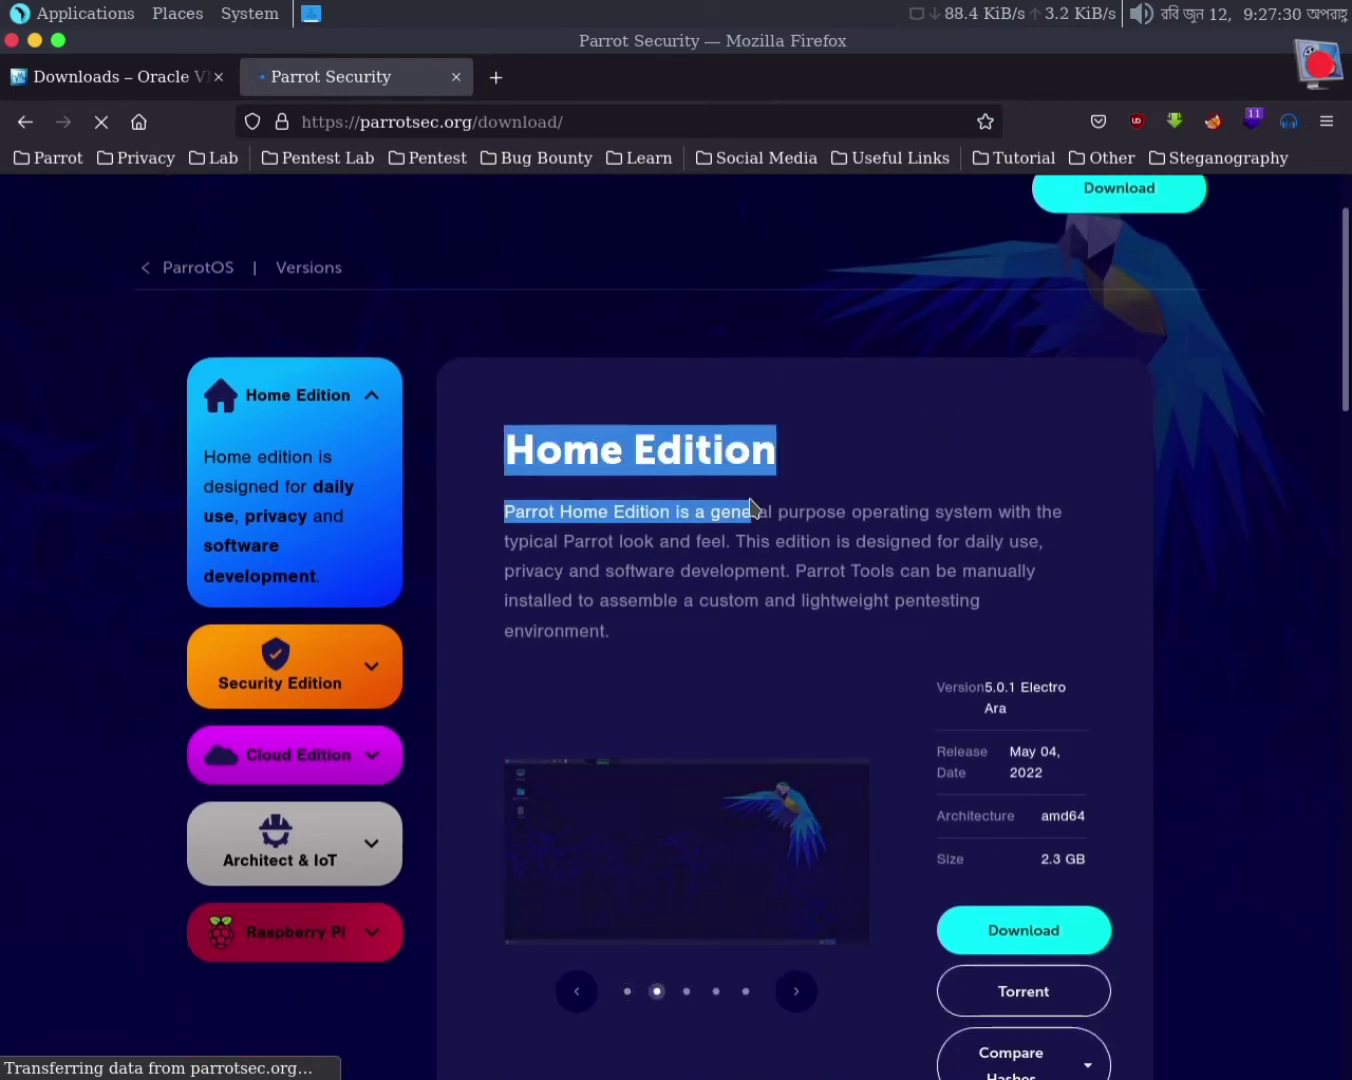
left_click(338, 677)
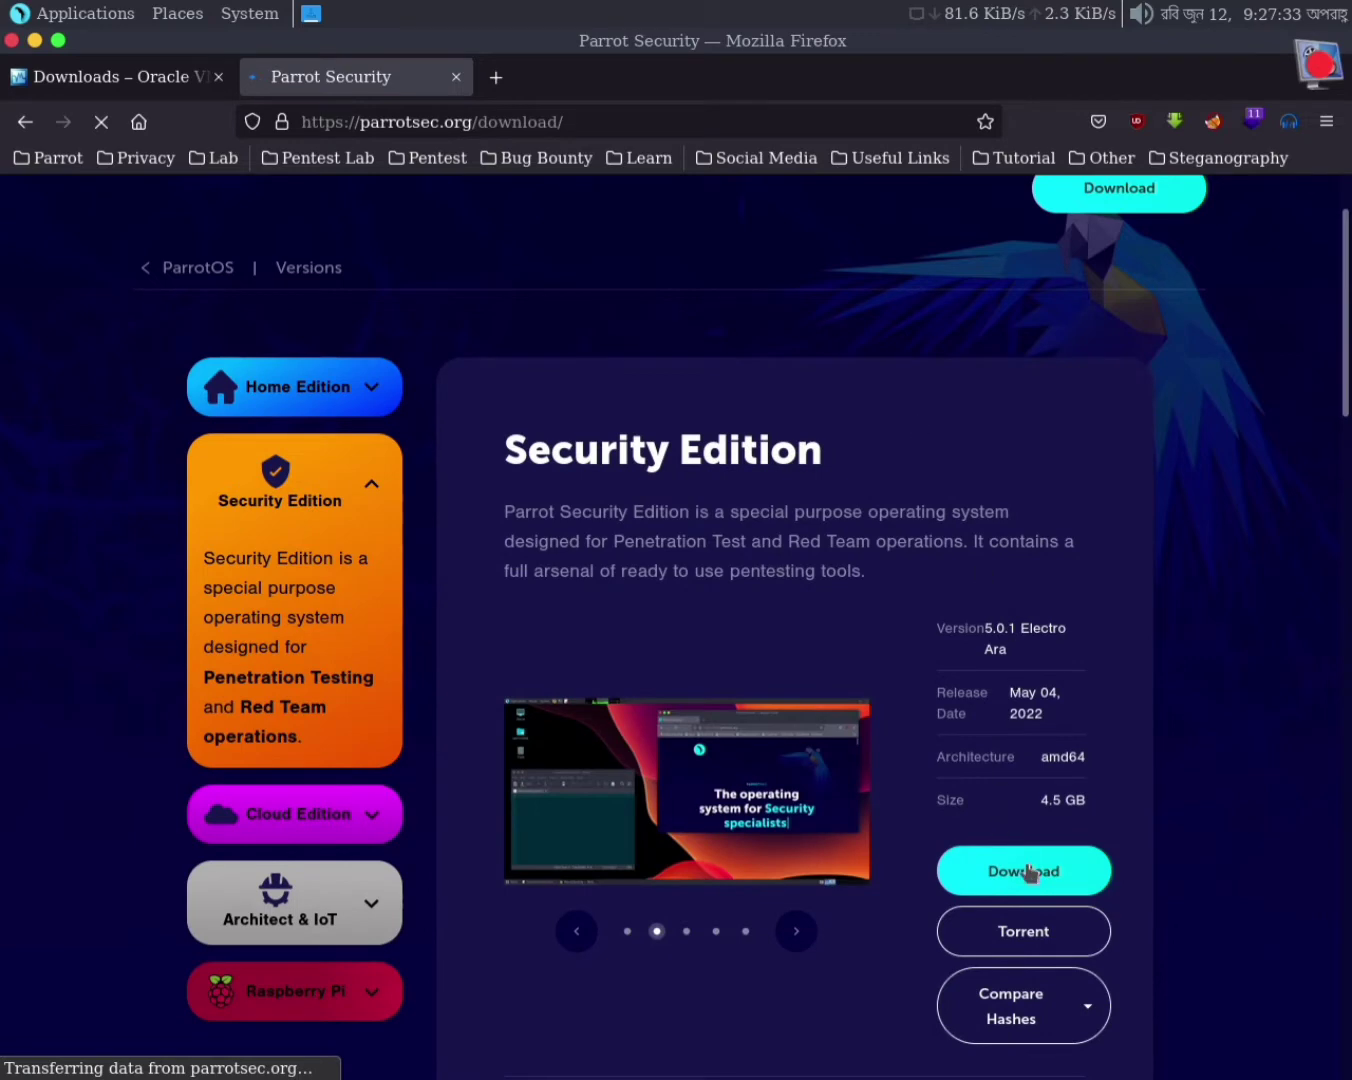
scroll(528, 716, "down", 2)
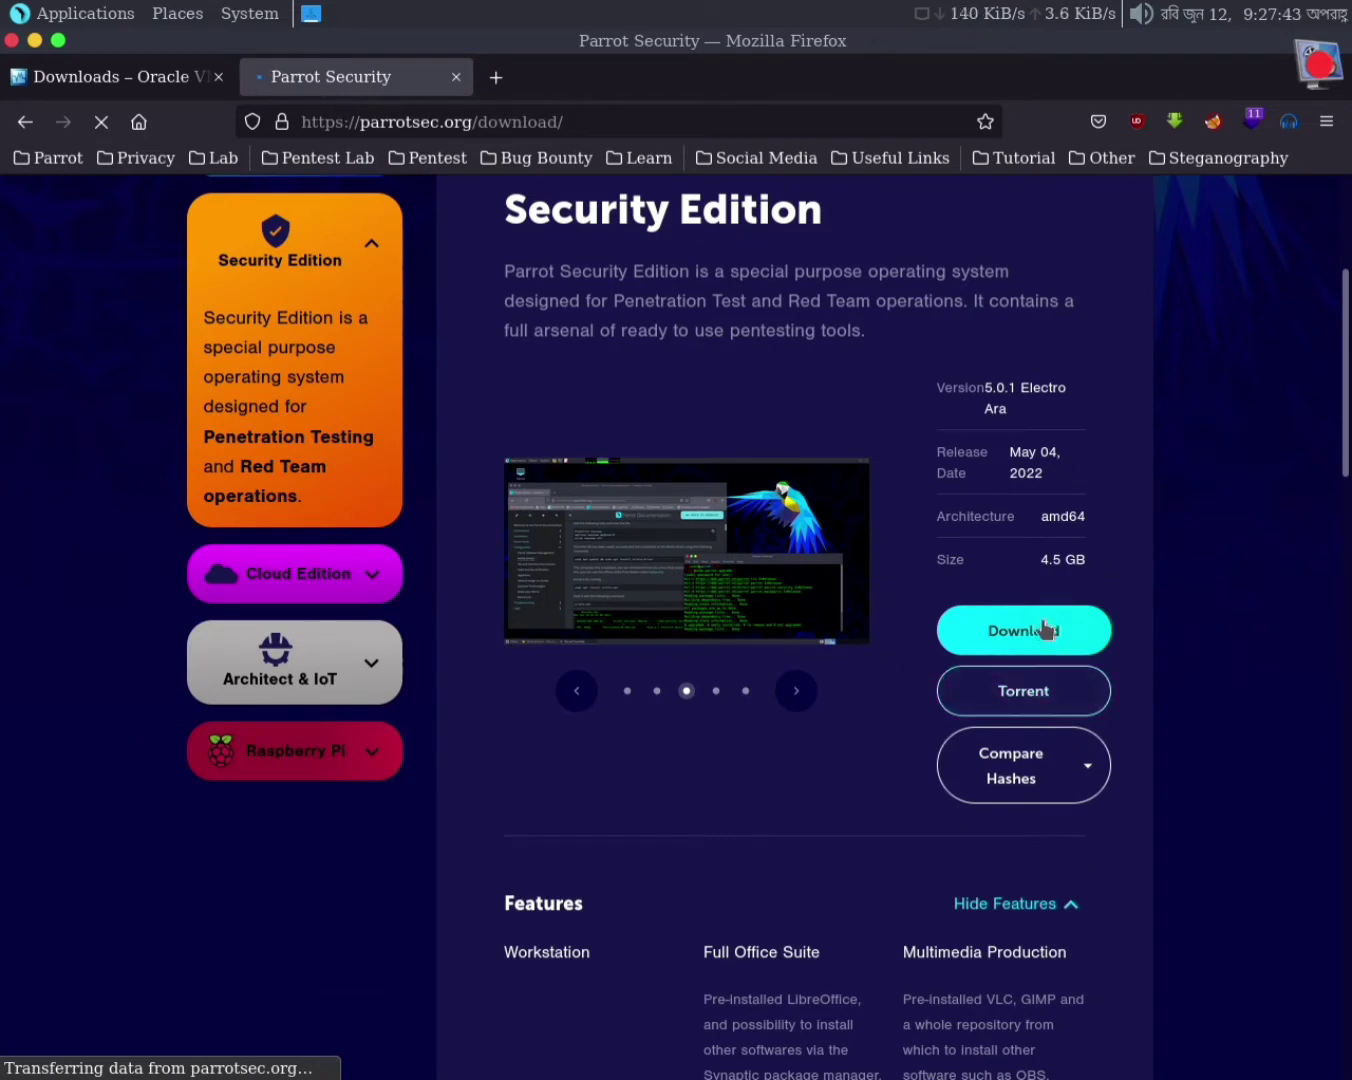
- Switch to Oracle VM VirtualBox Manager and start a new virtual machine named Parrot OS
left_click(34, 41)
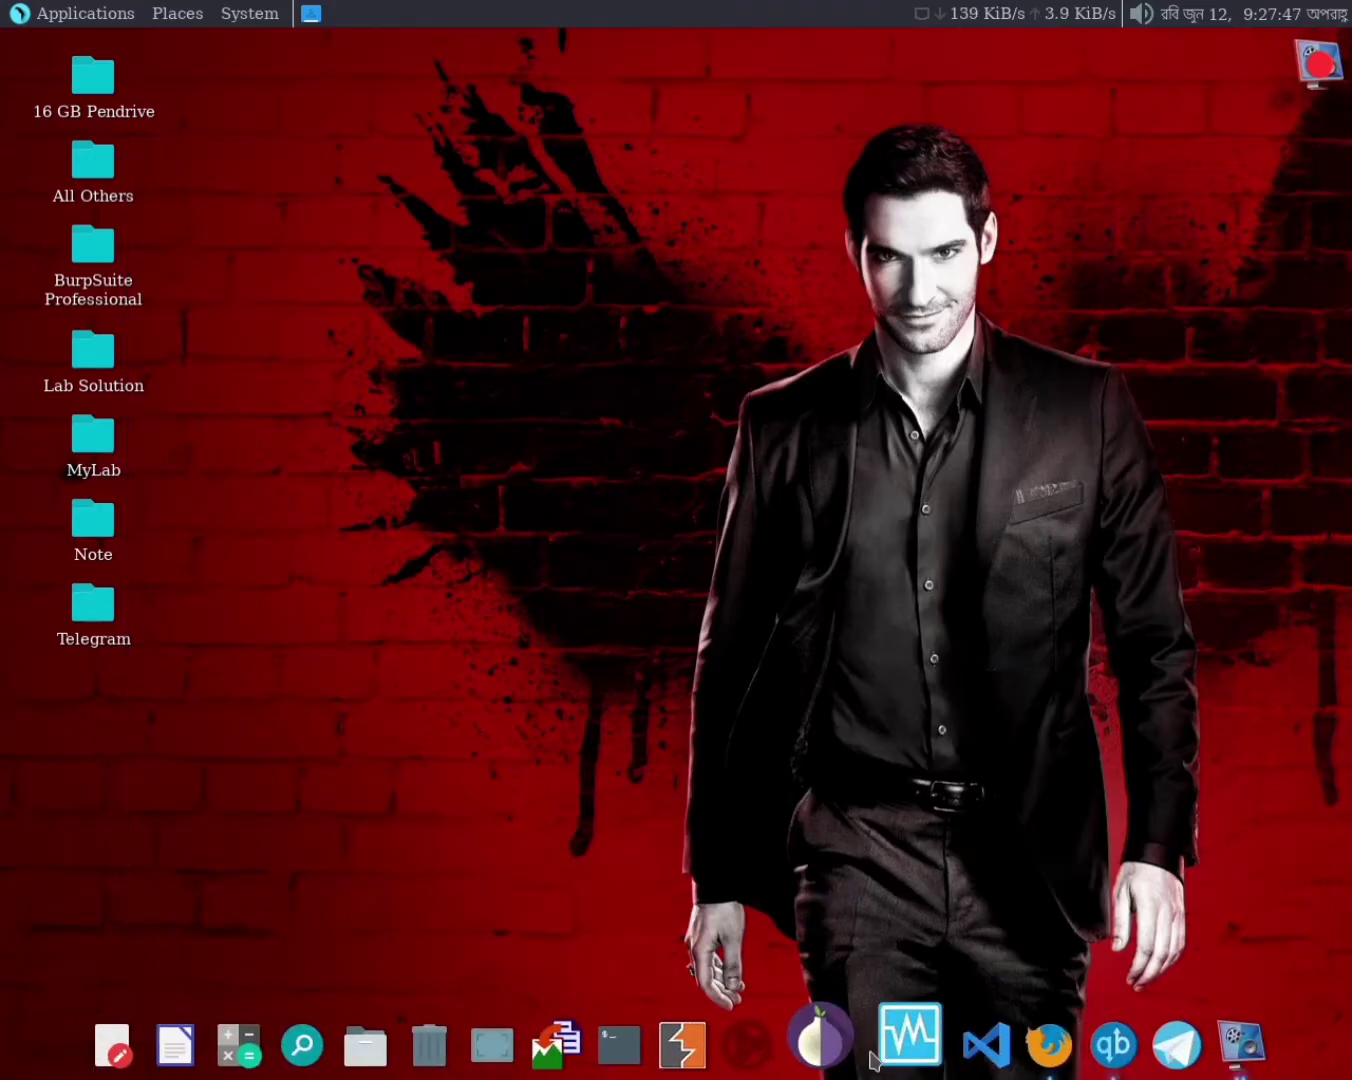
key("alt+Tab")
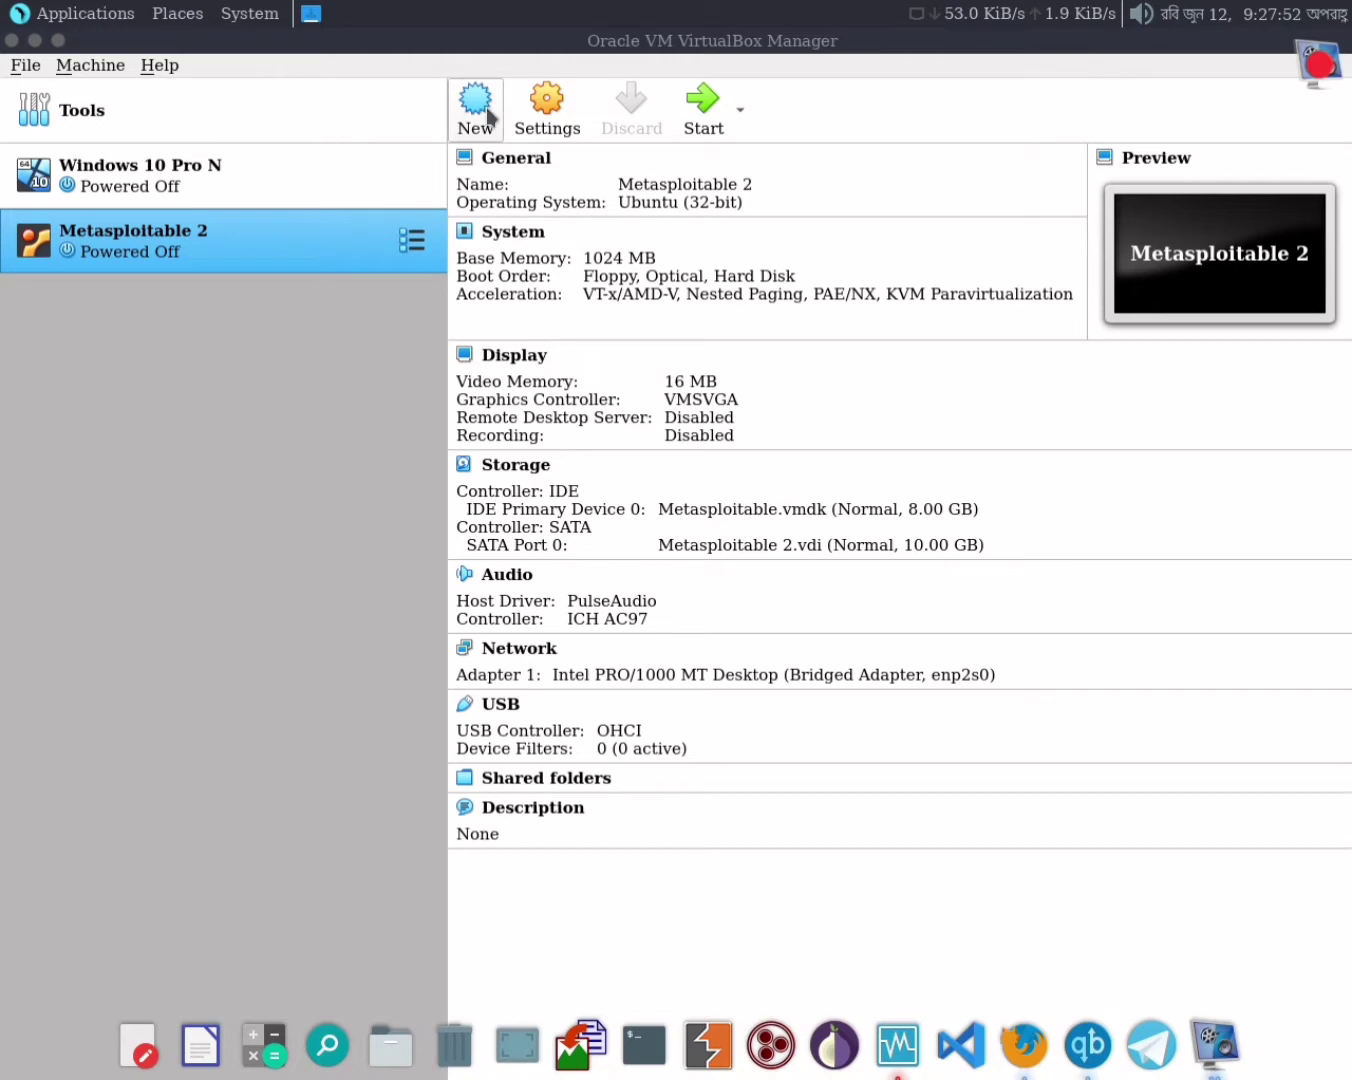
left_click(228, 110)
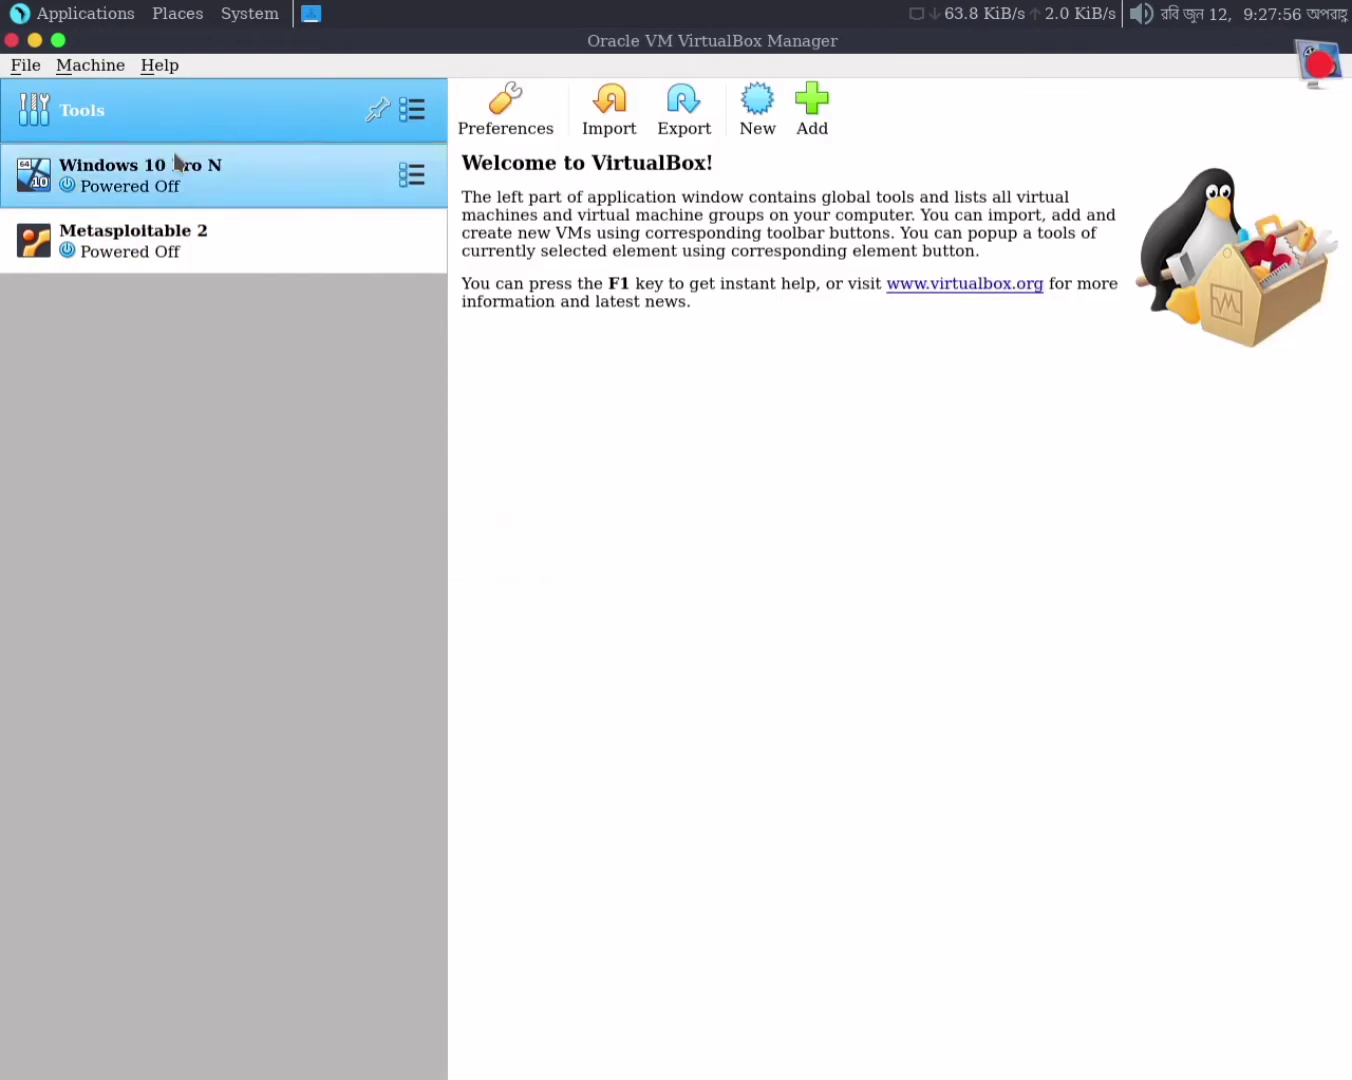
left_click(745, 127)
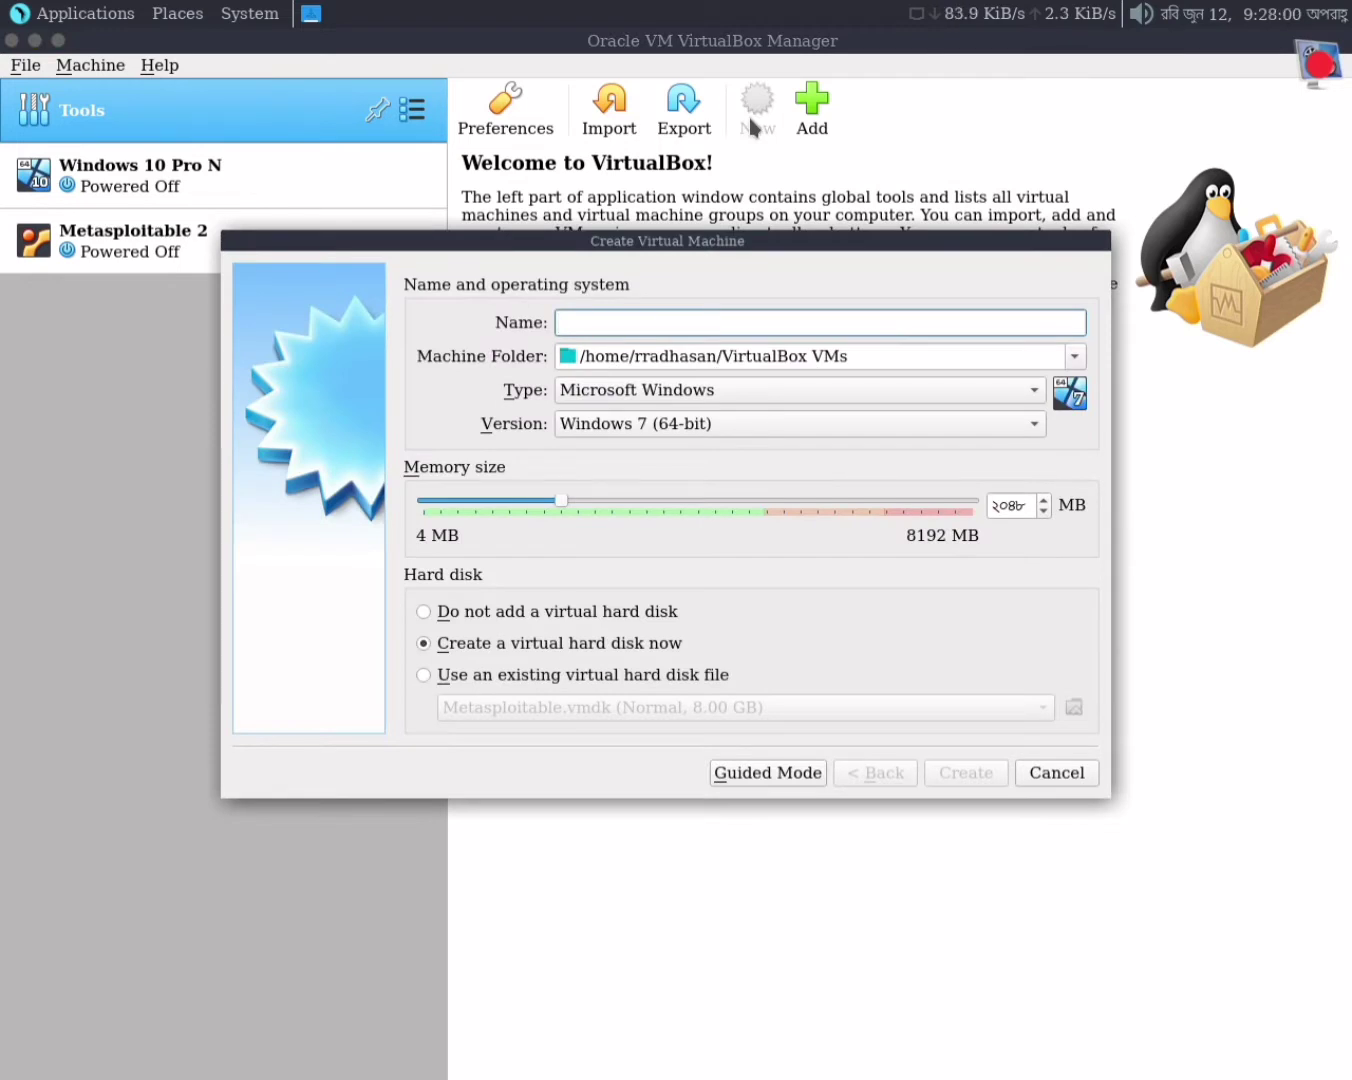
type("Parrot OS")
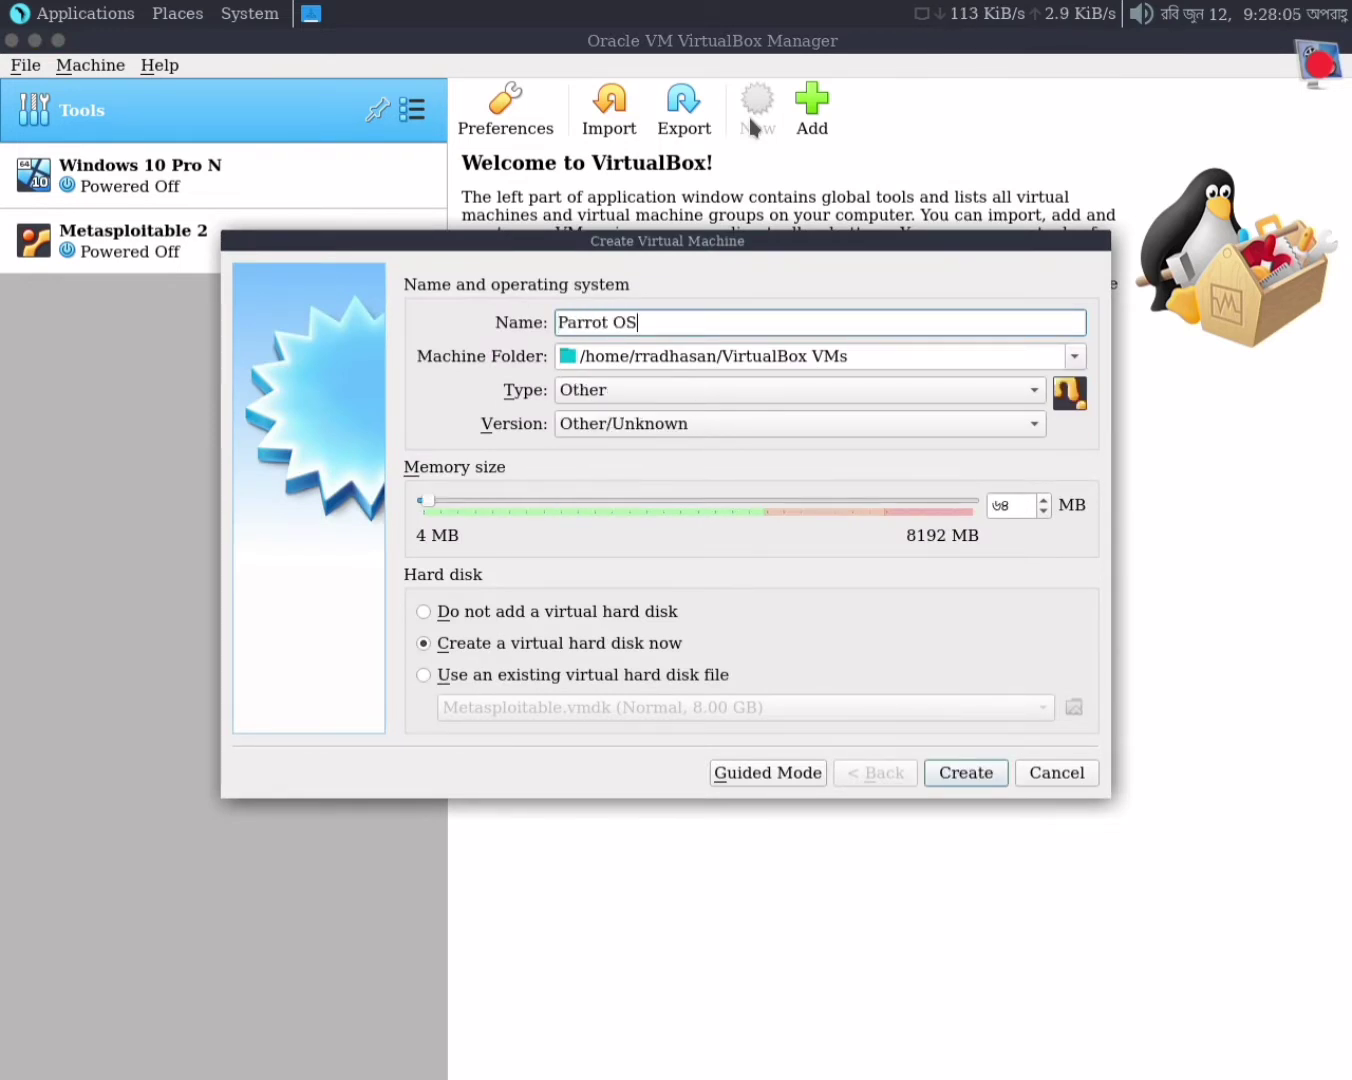
- Set the new machine's operating system type to Linux and its version to Debian (64-bit)
left_click(1034, 393)
left_click(617, 250)
left_click(648, 430)
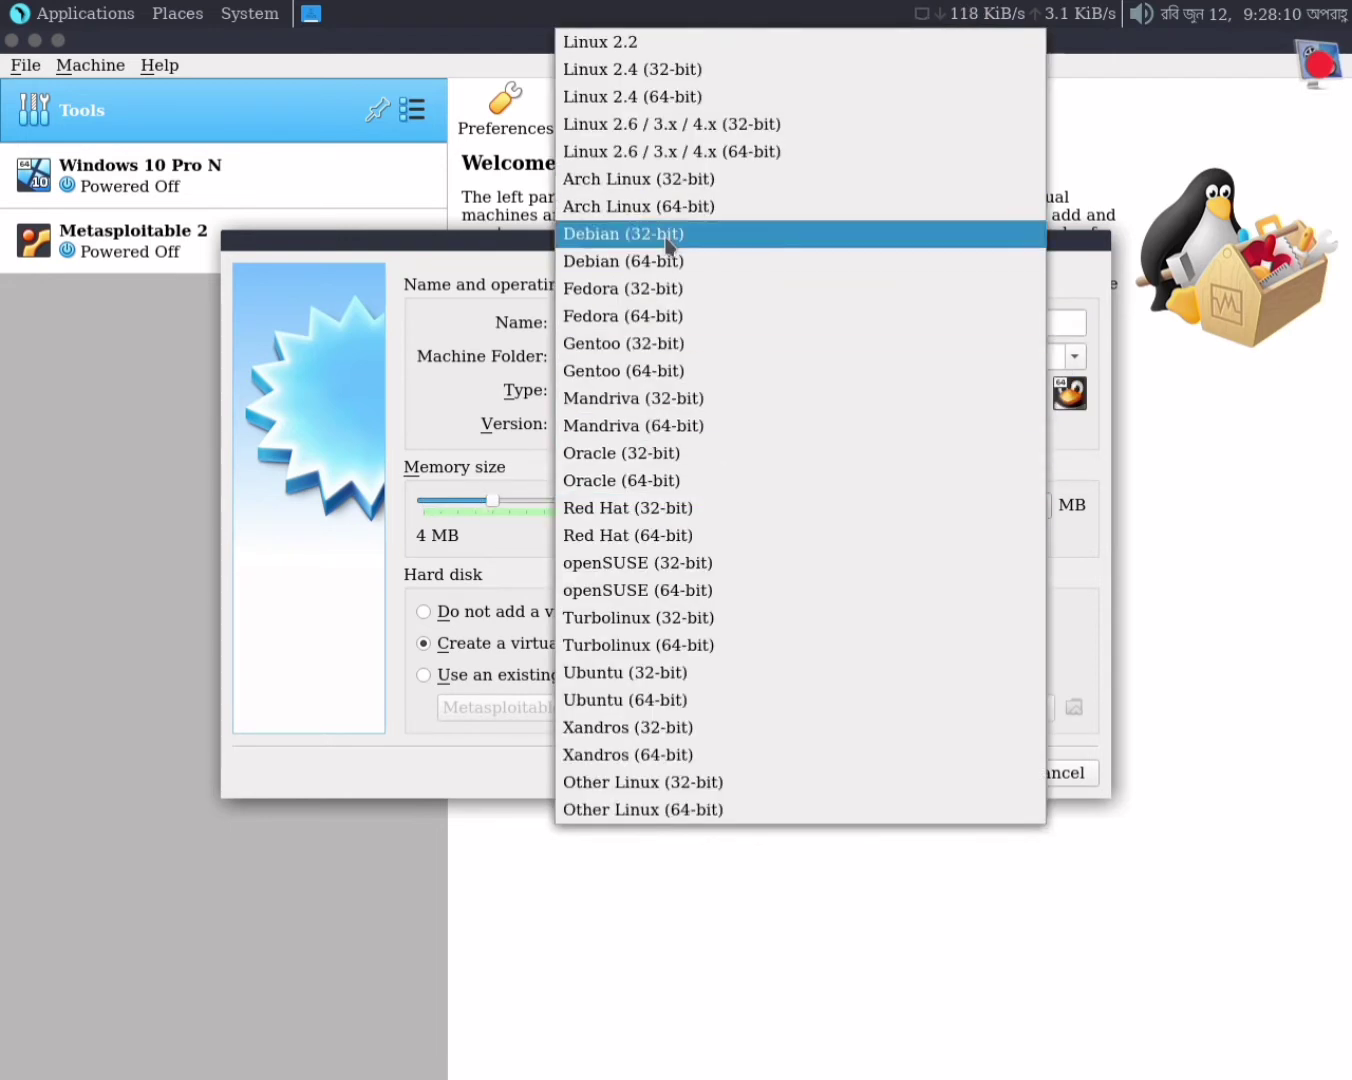
left_click(705, 263)
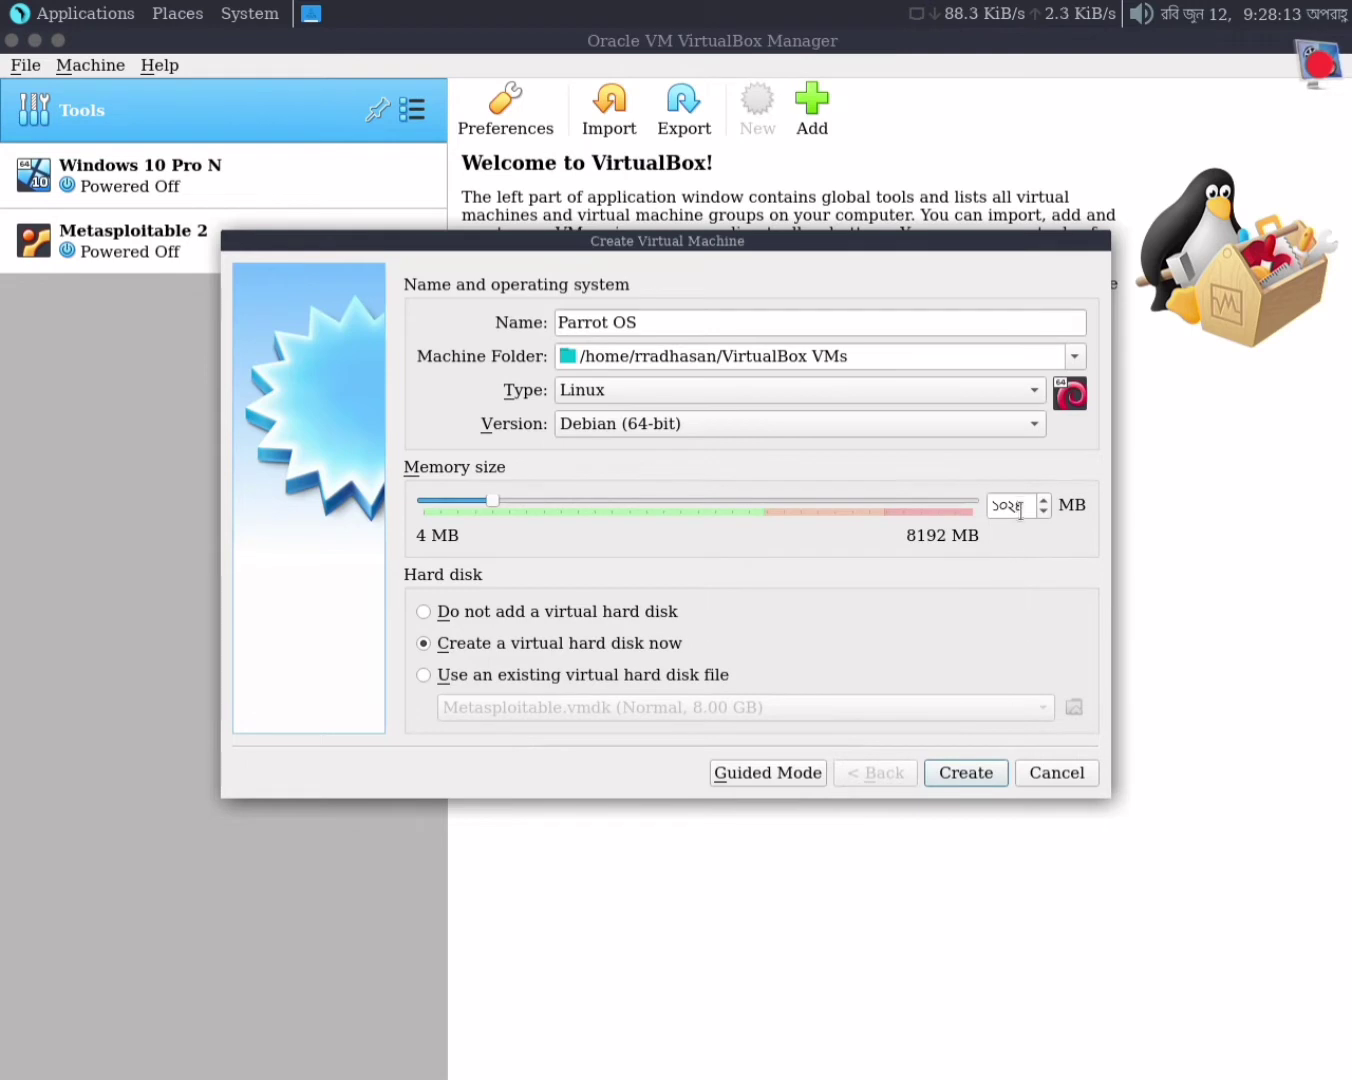
- Set the memory size to 2048 MB and proceed to creating the virtual hard disk
left_click_drag(1020, 513, 935, 512)
type("২০")
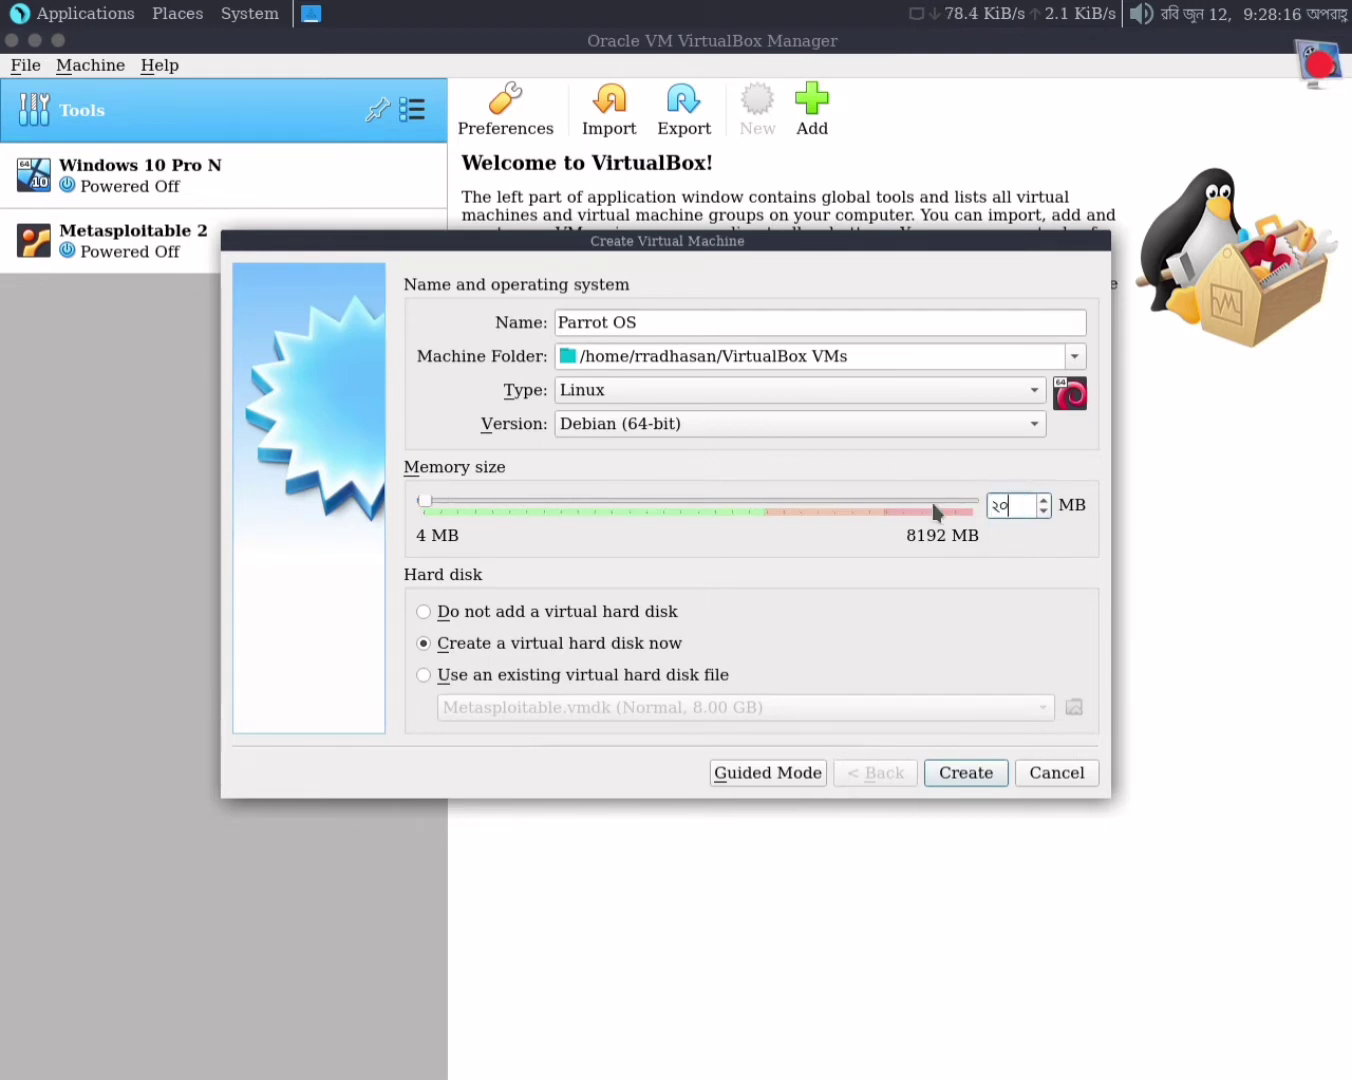
type("৪৮")
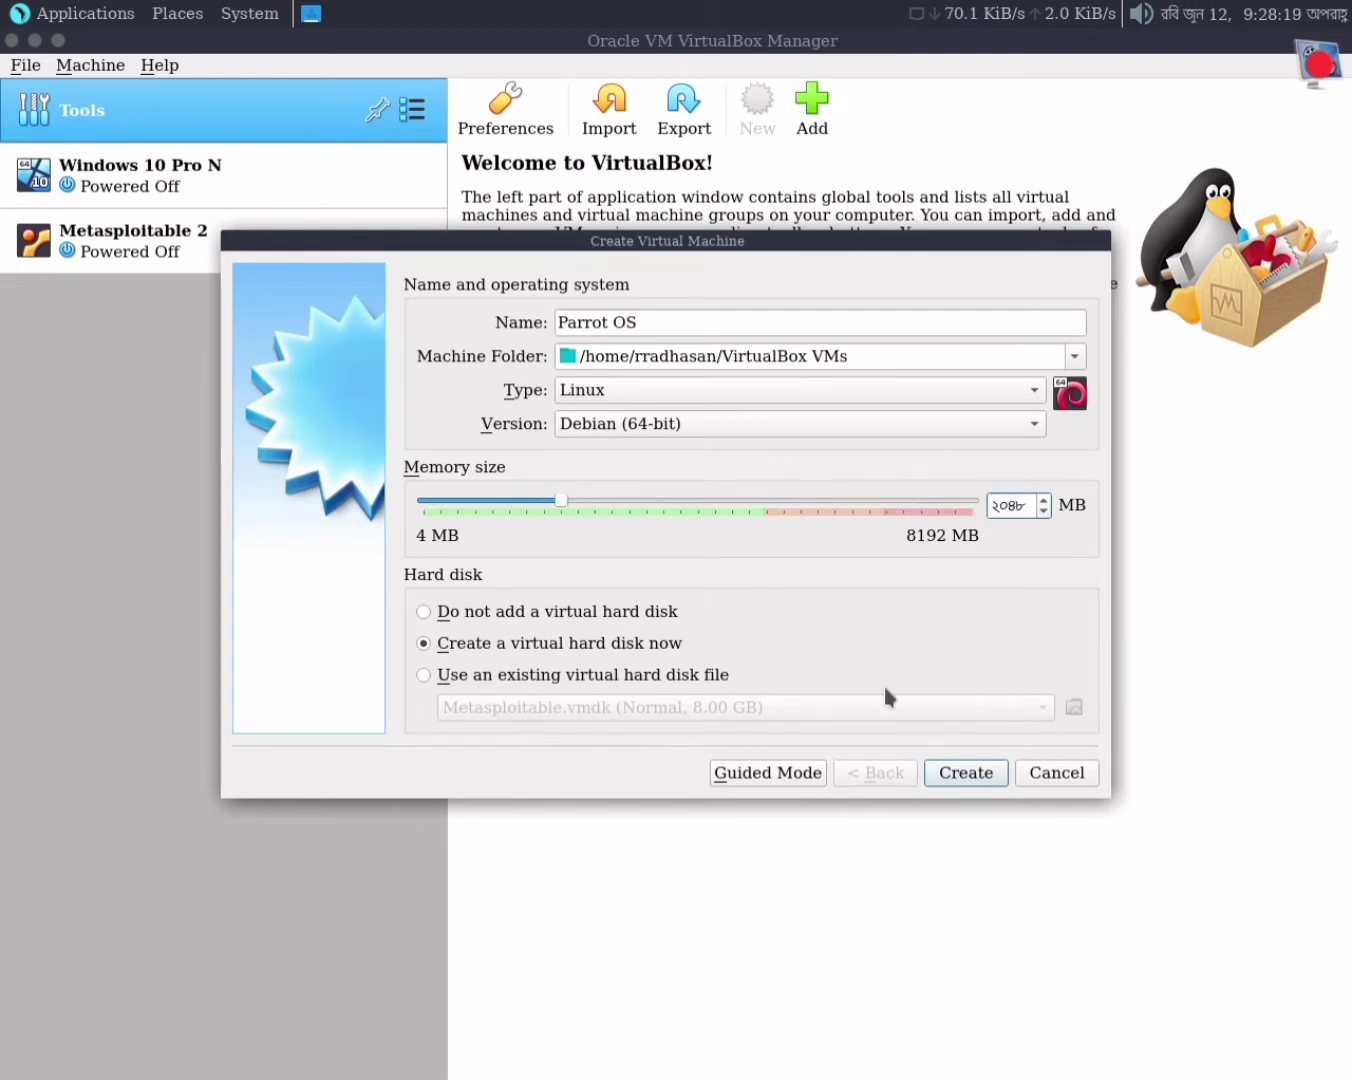
left_click(976, 780)
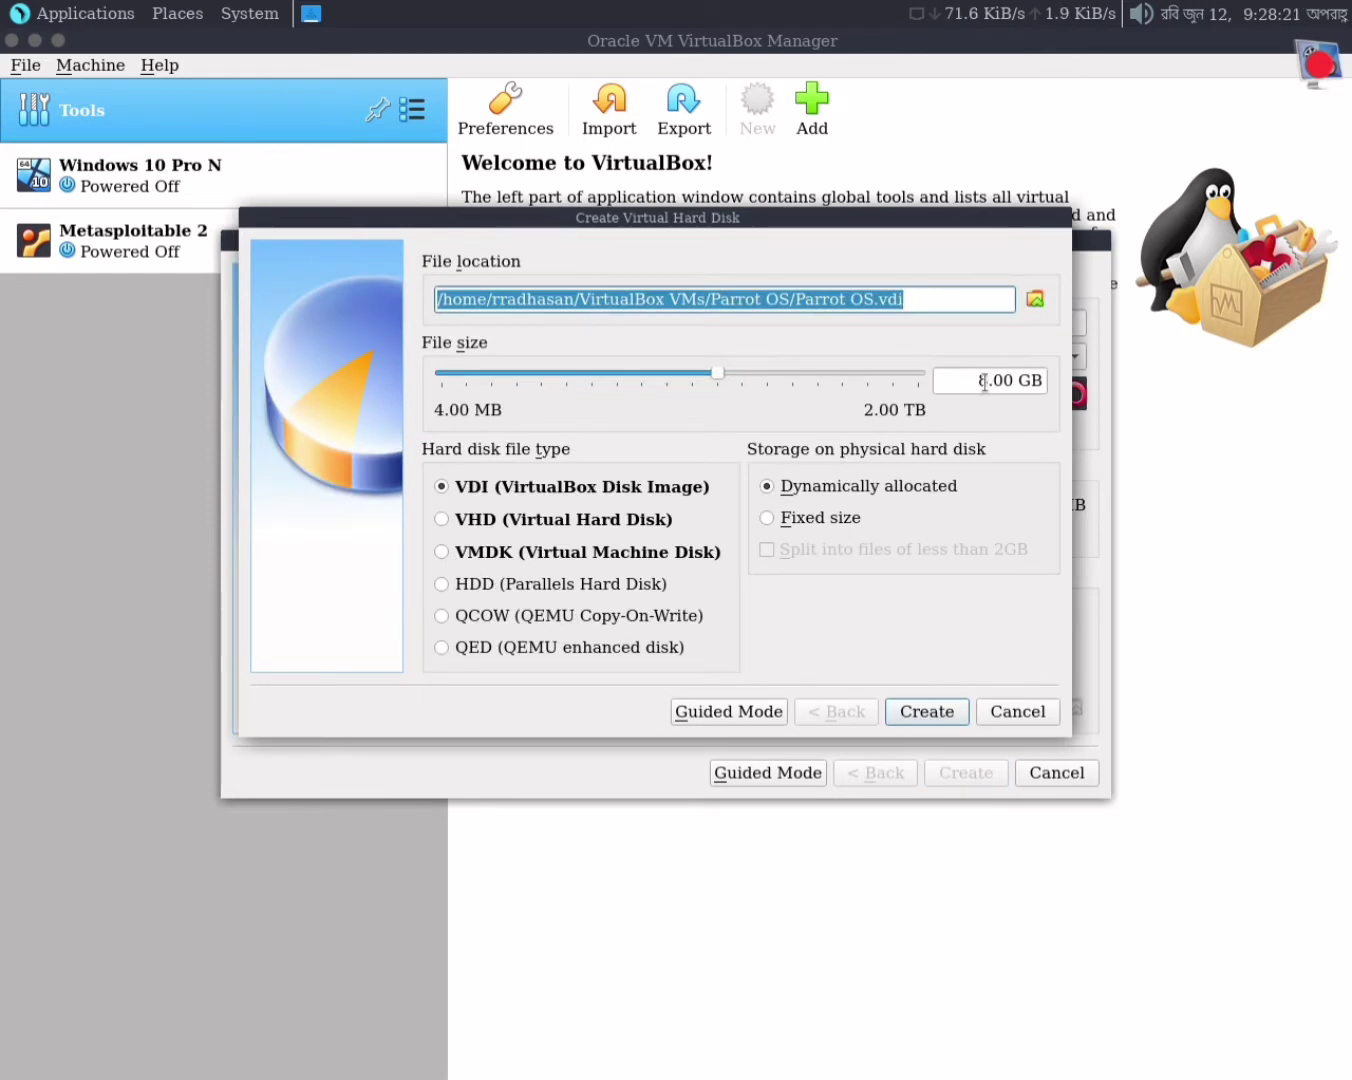
- Create the dynamically allocated VDI hard disk with a file size of 25 GB
left_click_drag(985, 381, 968, 379)
type("25")
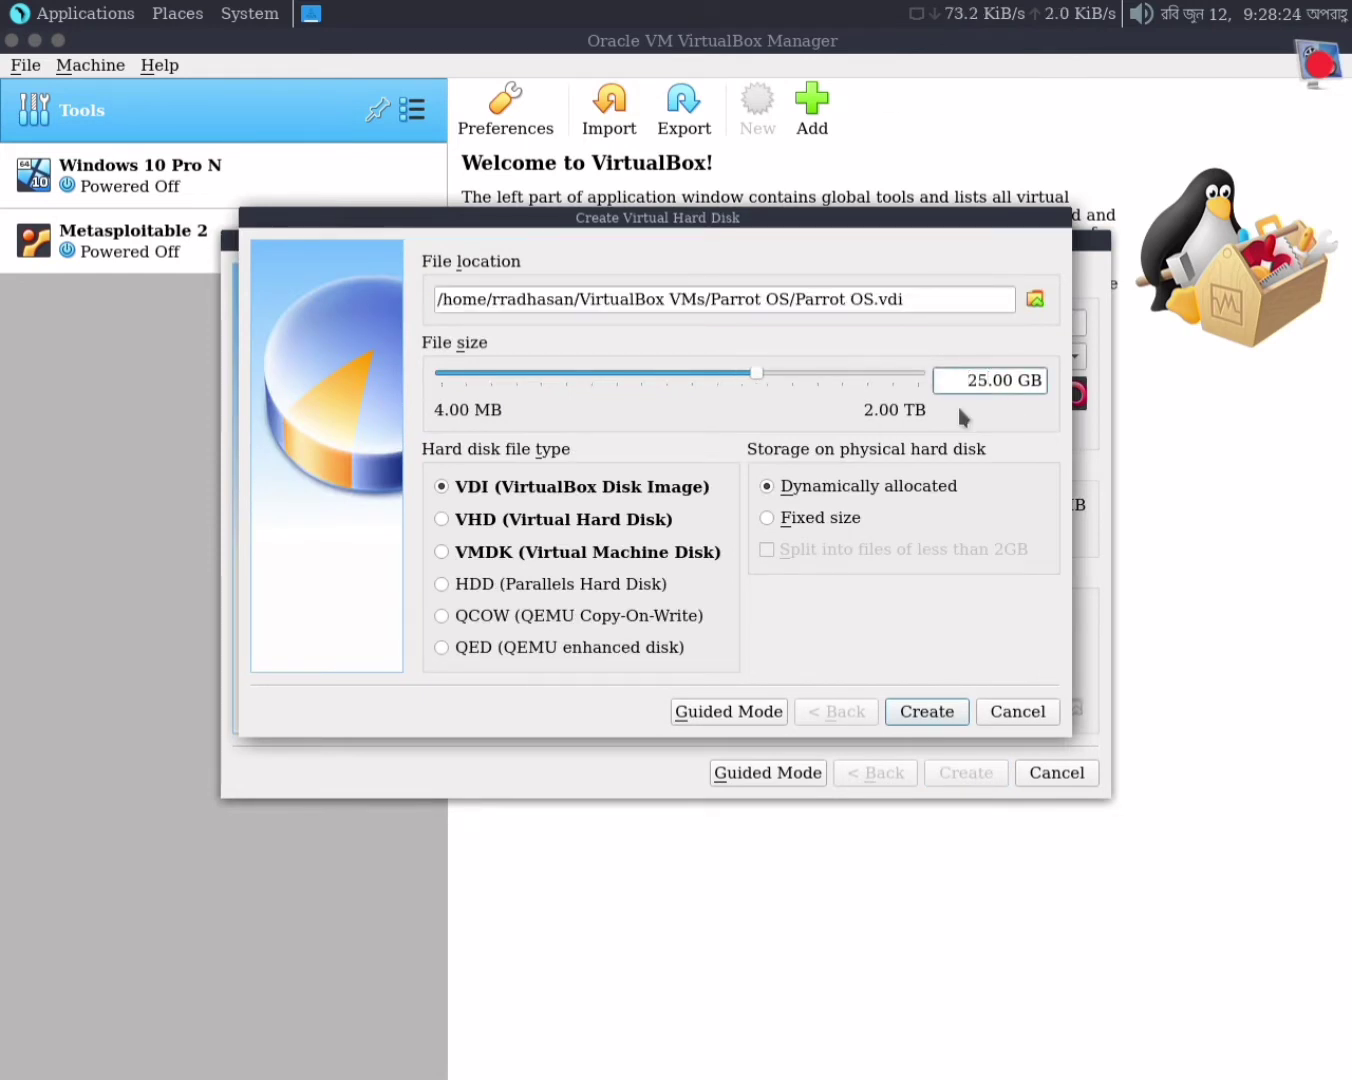
left_click(930, 718)
- In the Parrot OS machine's network settings, attach Adapter 1 to Bridged Adapter
left_click(547, 110)
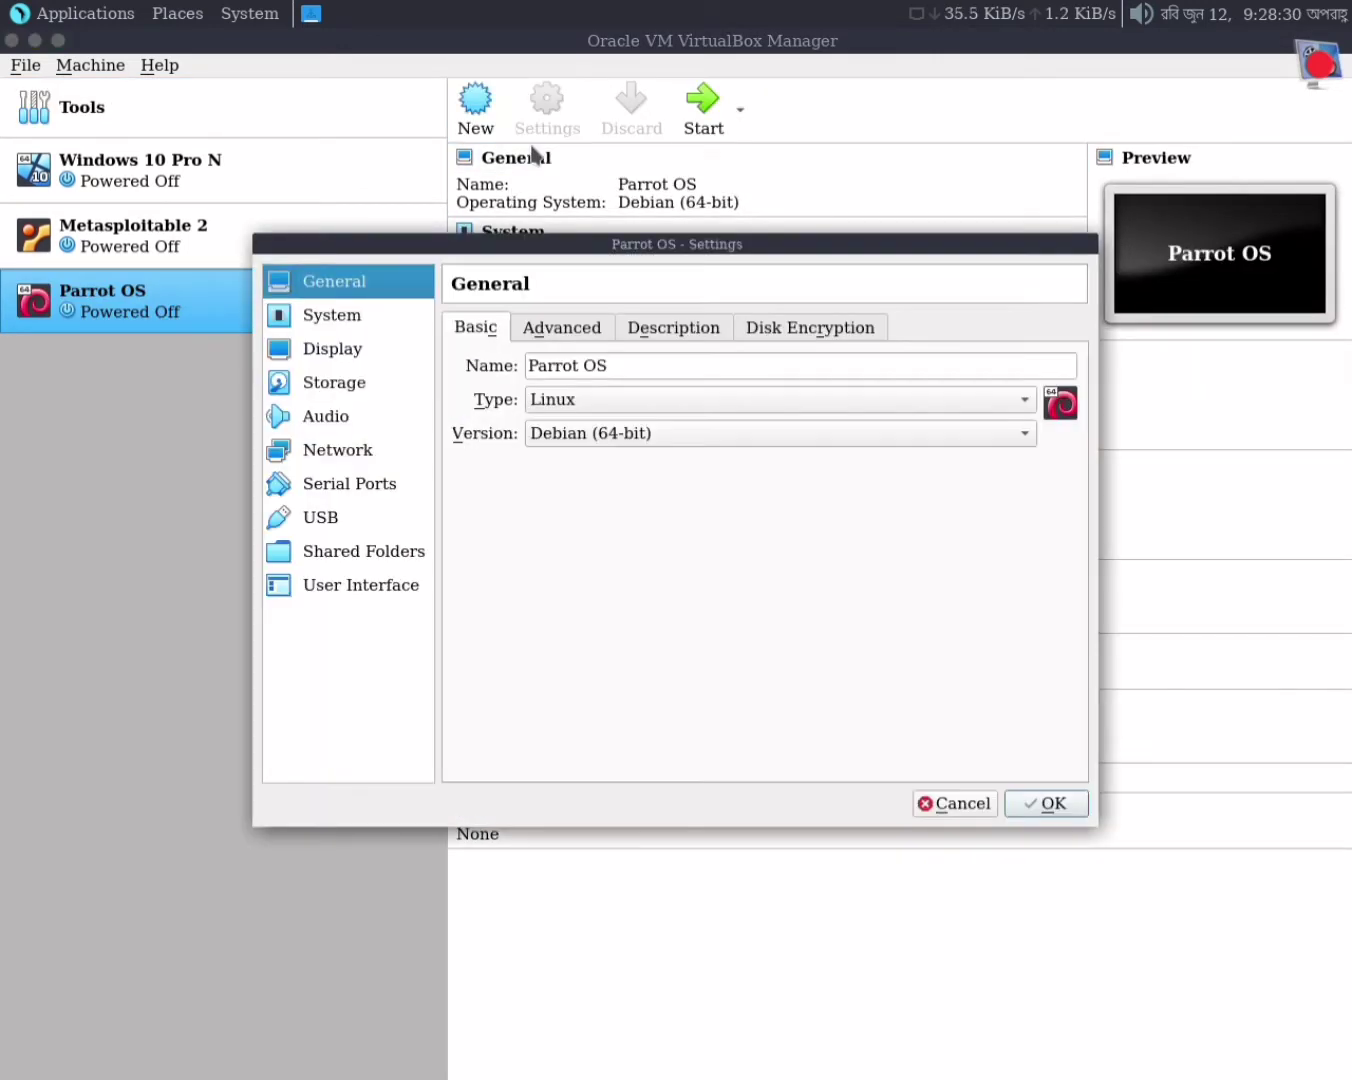
left_click(357, 465)
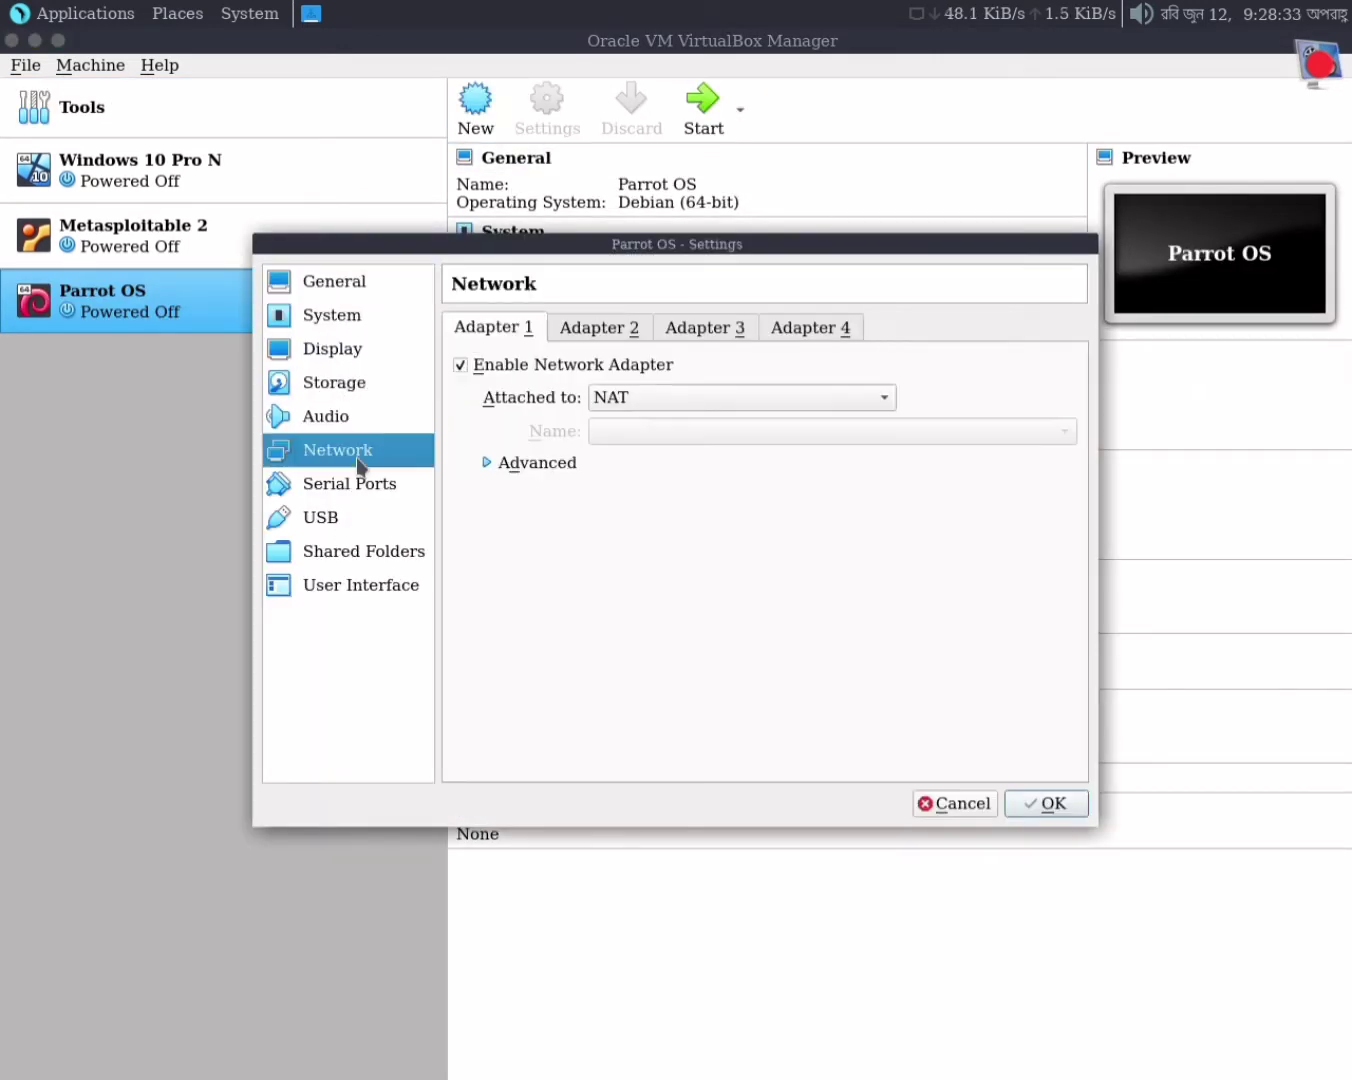
left_click(722, 404)
left_click(726, 427)
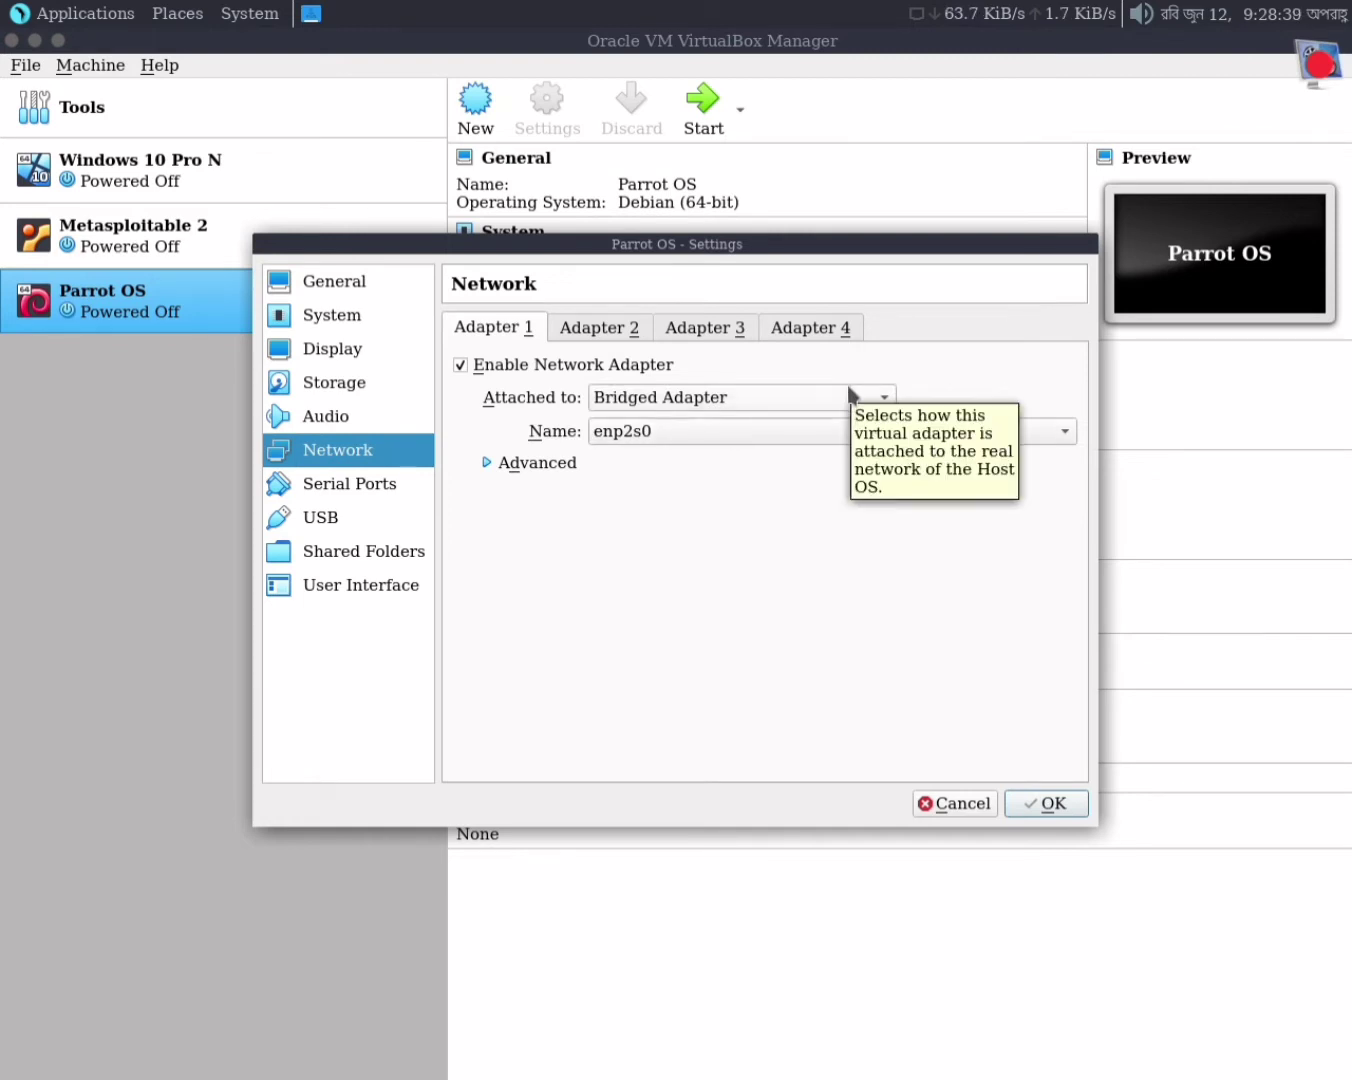
- Run ifconfig in a terminal to check the host's enp2s0 IP address, and close the terminal
left_click(644, 1044)
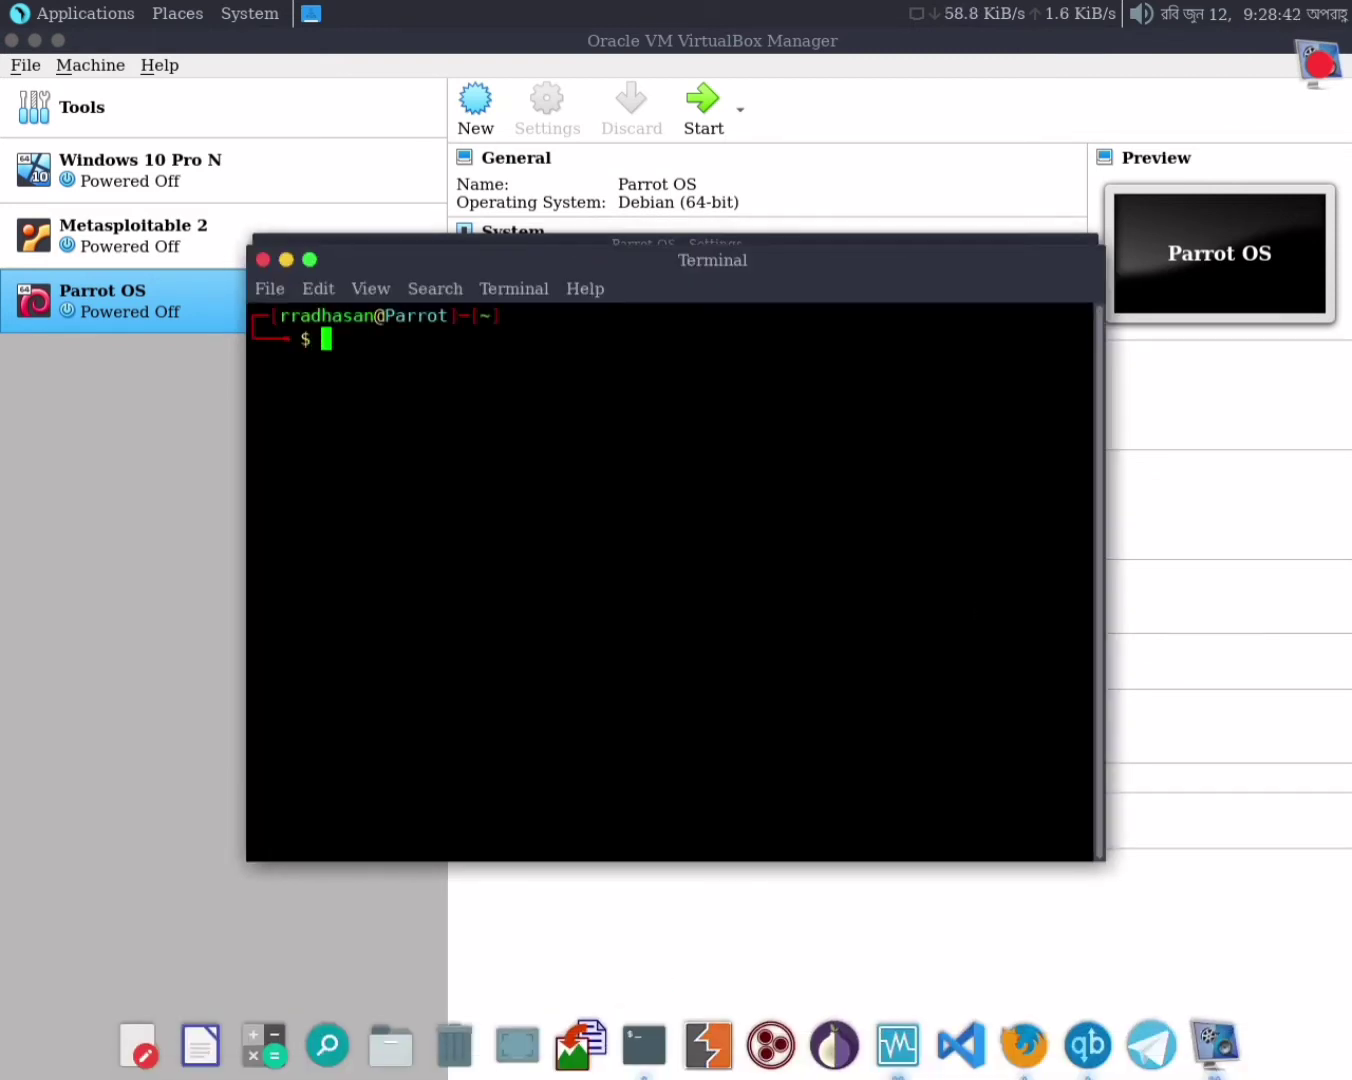
type("ifconfig")
key("Return")
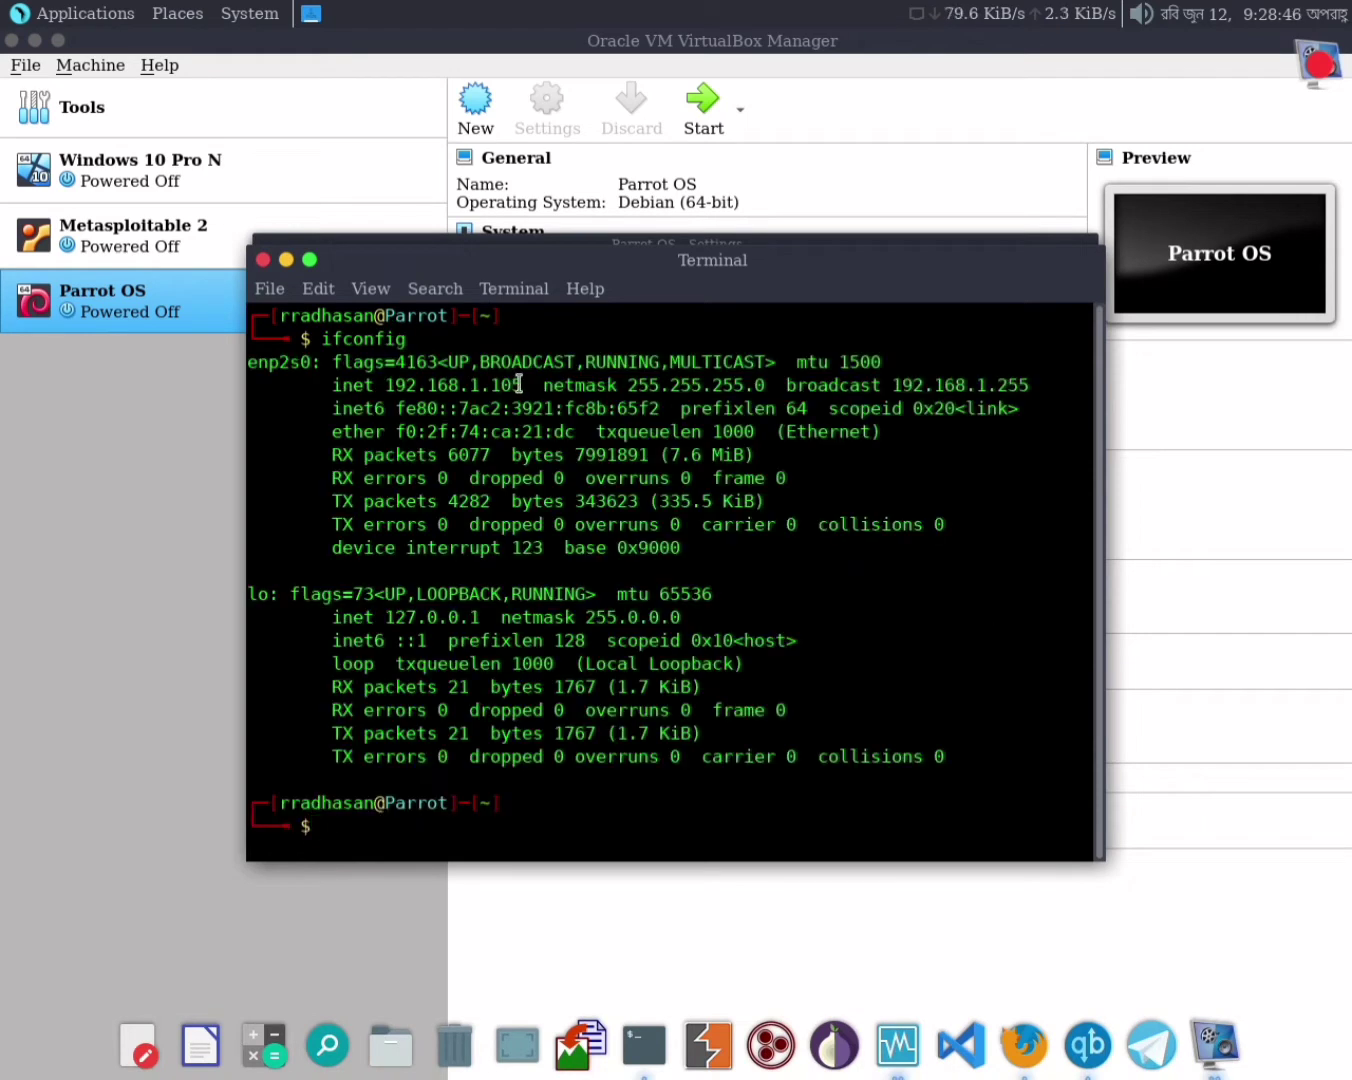
mouse_move(520, 385)
left_mouse_down()
mouse_move(387, 384)
mouse_move(520, 388)
left_mouse_up()
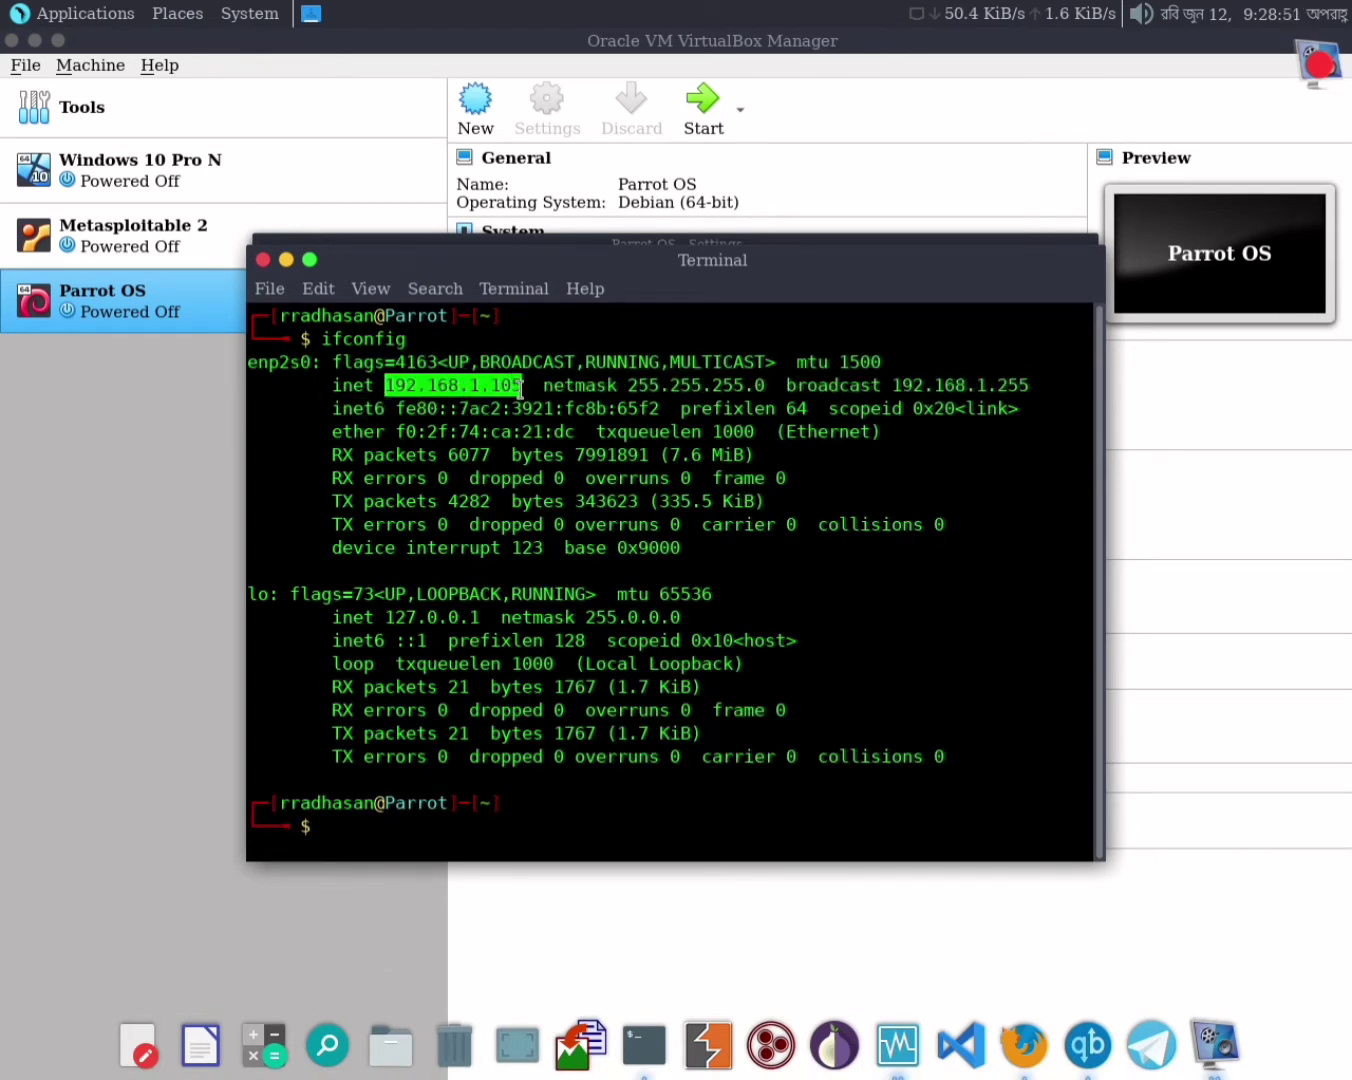
left_click(263, 260)
- Try attaching Adapter 1 to NAT Network, and return it to Bridged Adapter
left_click(676, 395)
left_click(682, 508)
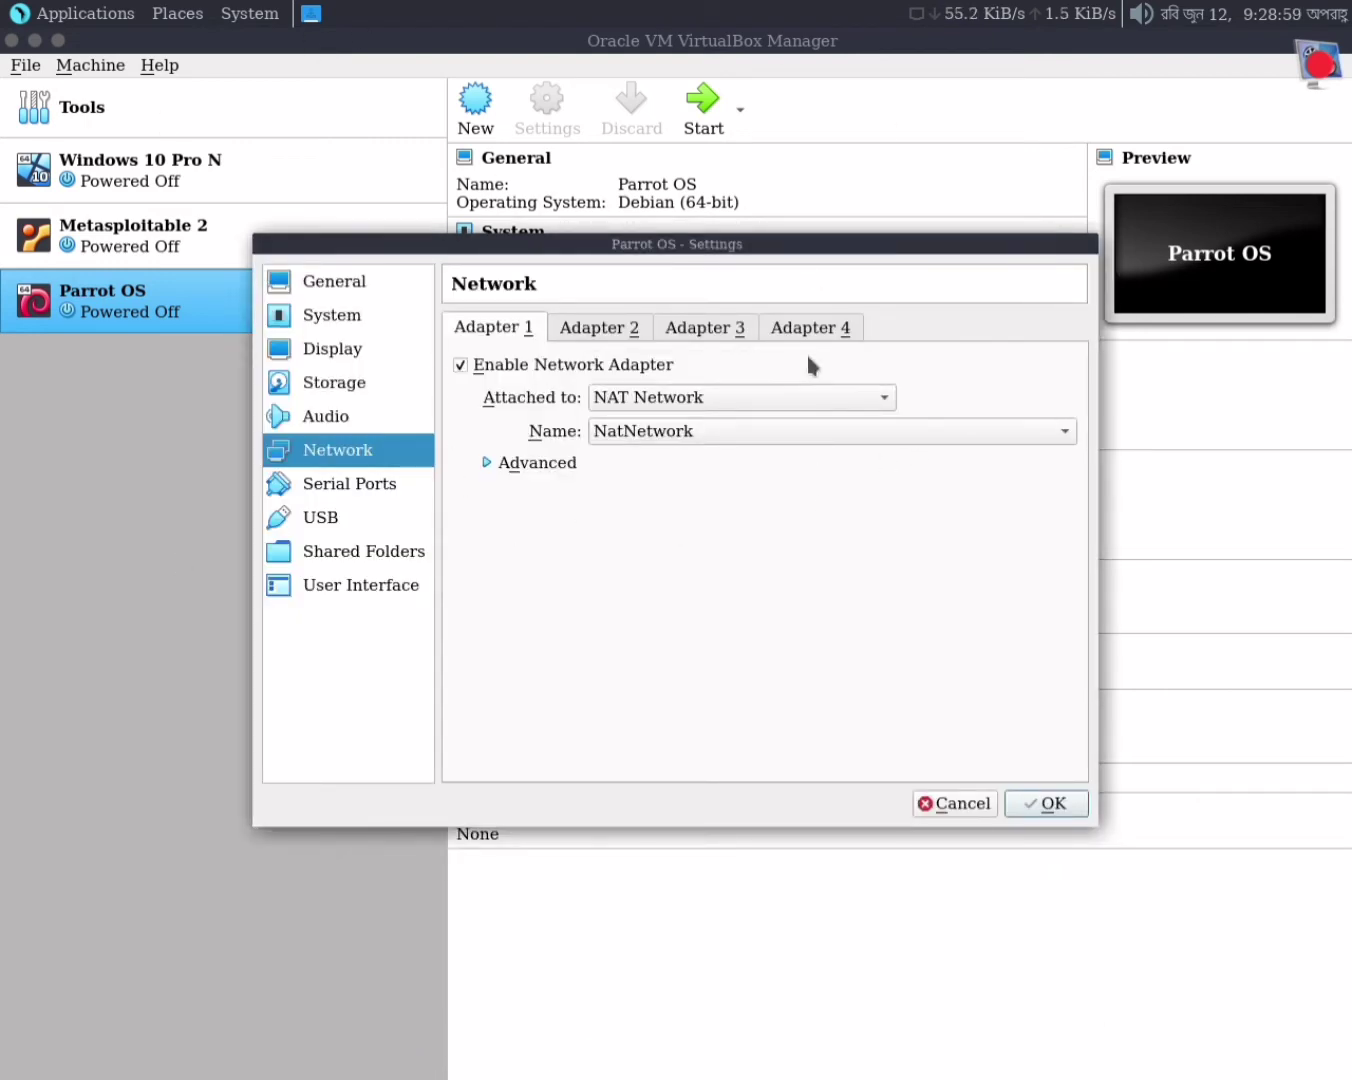
left_click(704, 401)
left_click(700, 290)
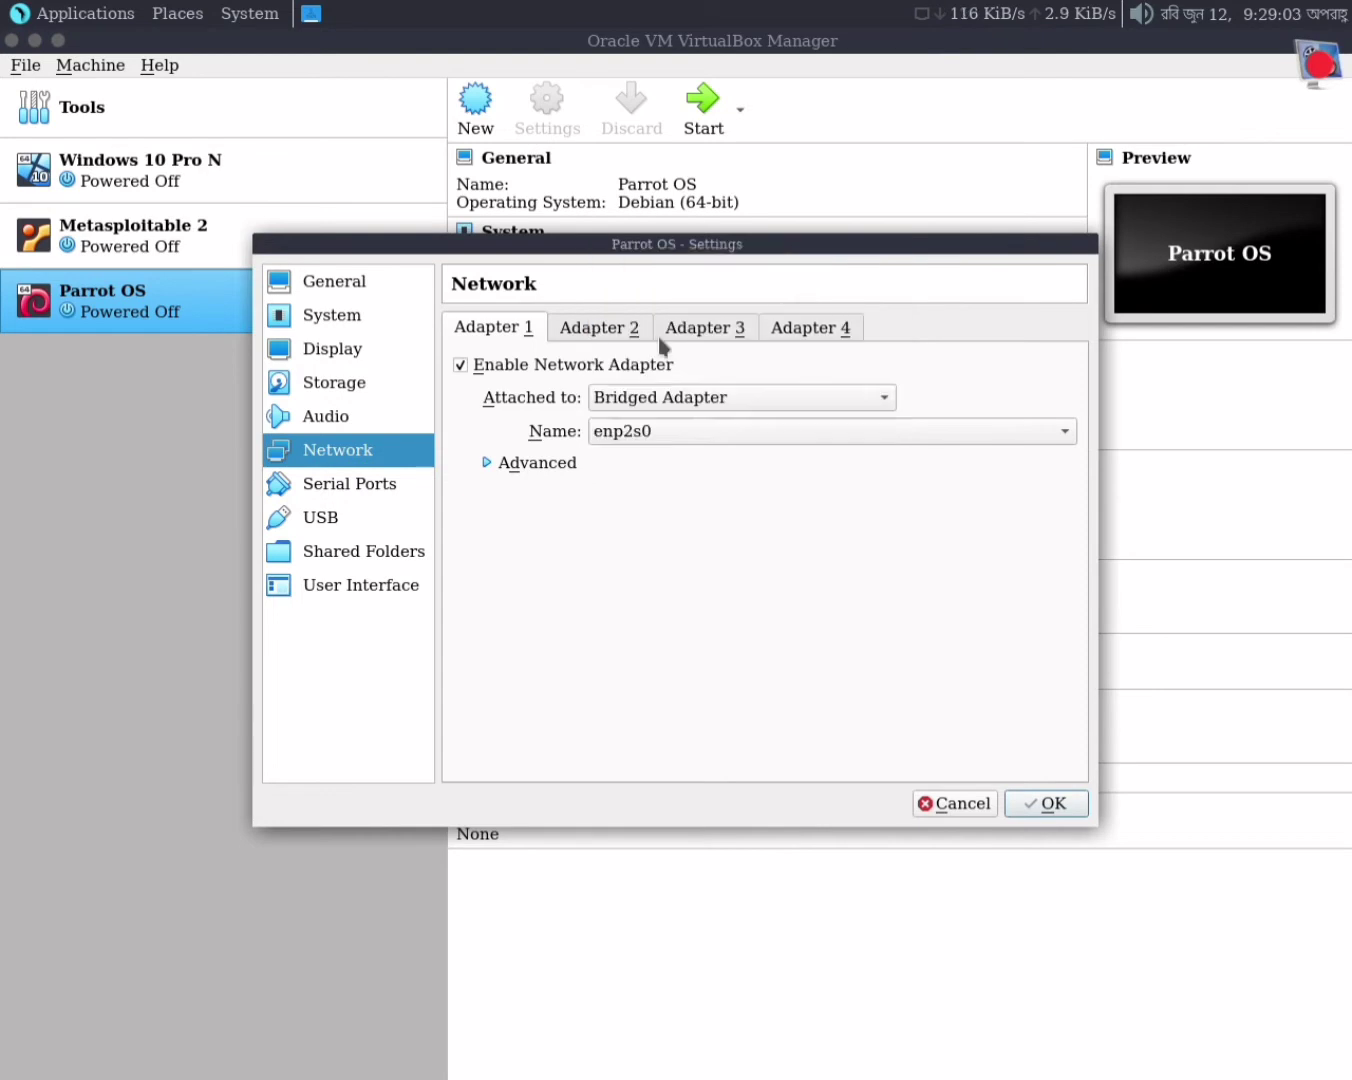
- Remove the empty optical drive from the IDE controller in the machine's storage settings
left_click(333, 382)
left_click(536, 379)
right_click(537, 379)
left_click(652, 394)
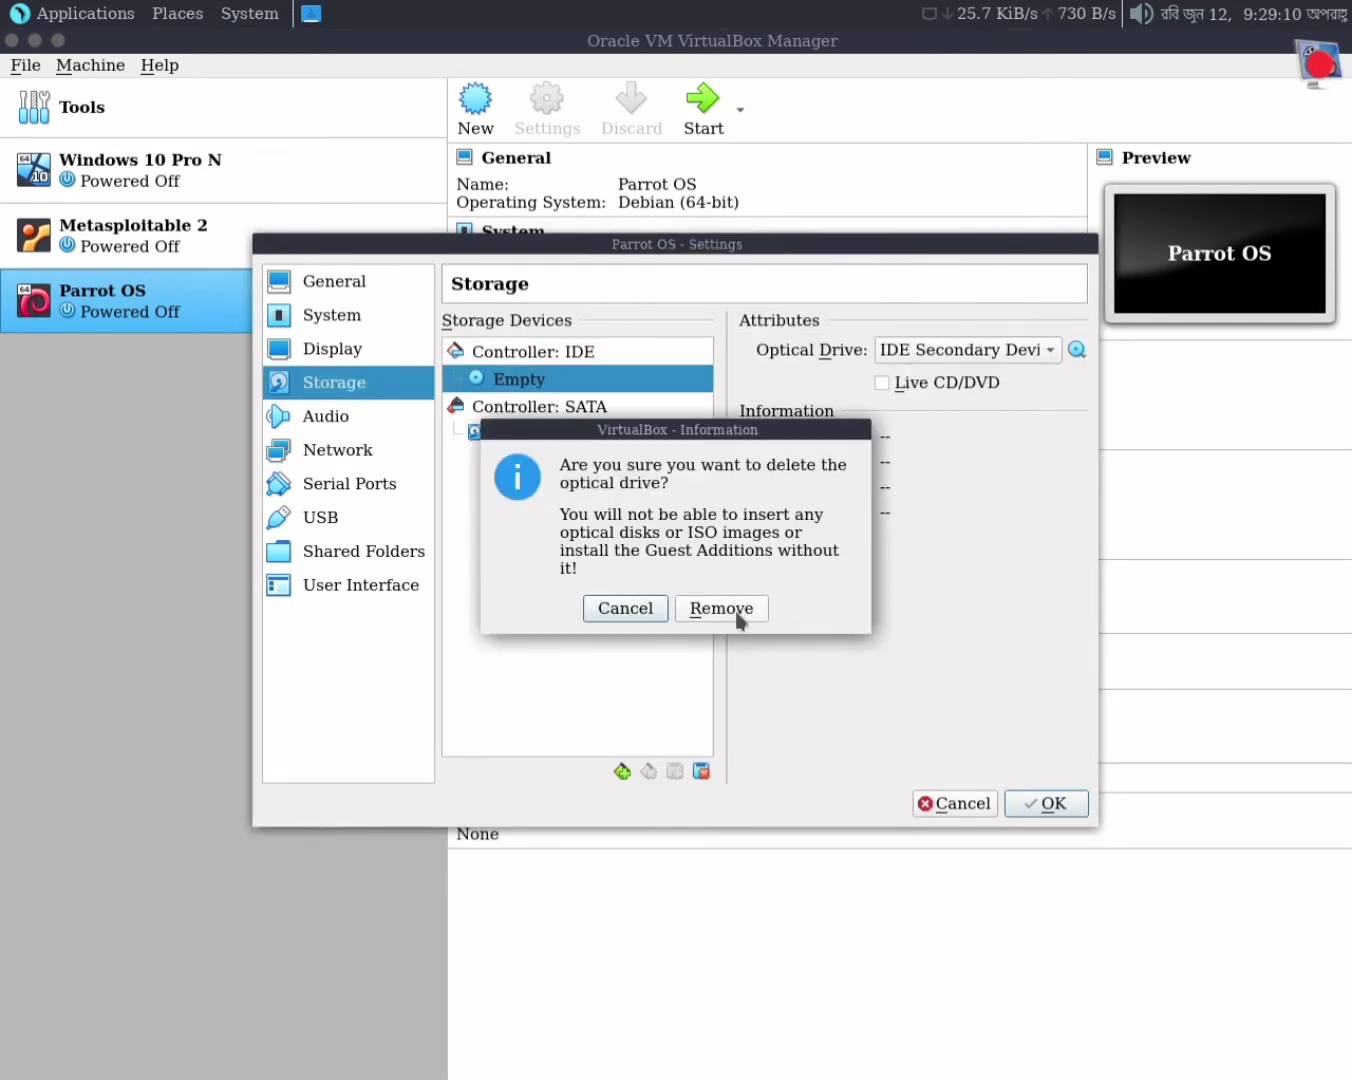
left_click(742, 611)
- Attach an optical drive with Parrot Security OS.iso from the Documents/OS folder to the IDE controller, and save the machine settings
left_click(680, 352)
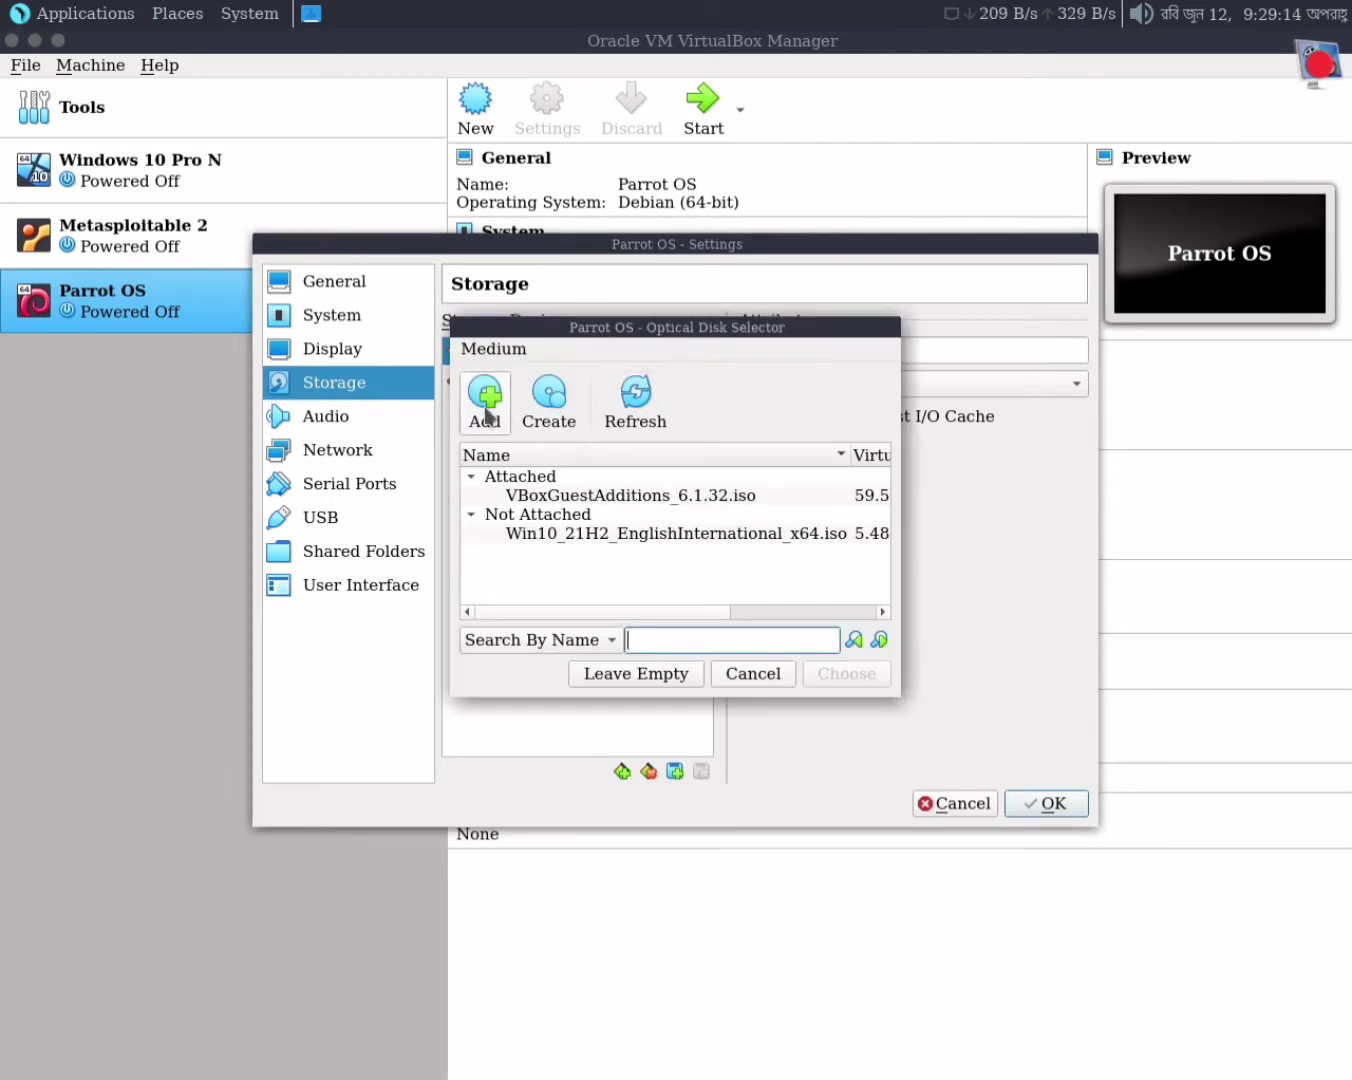
left_click(484, 400)
left_click(412, 318)
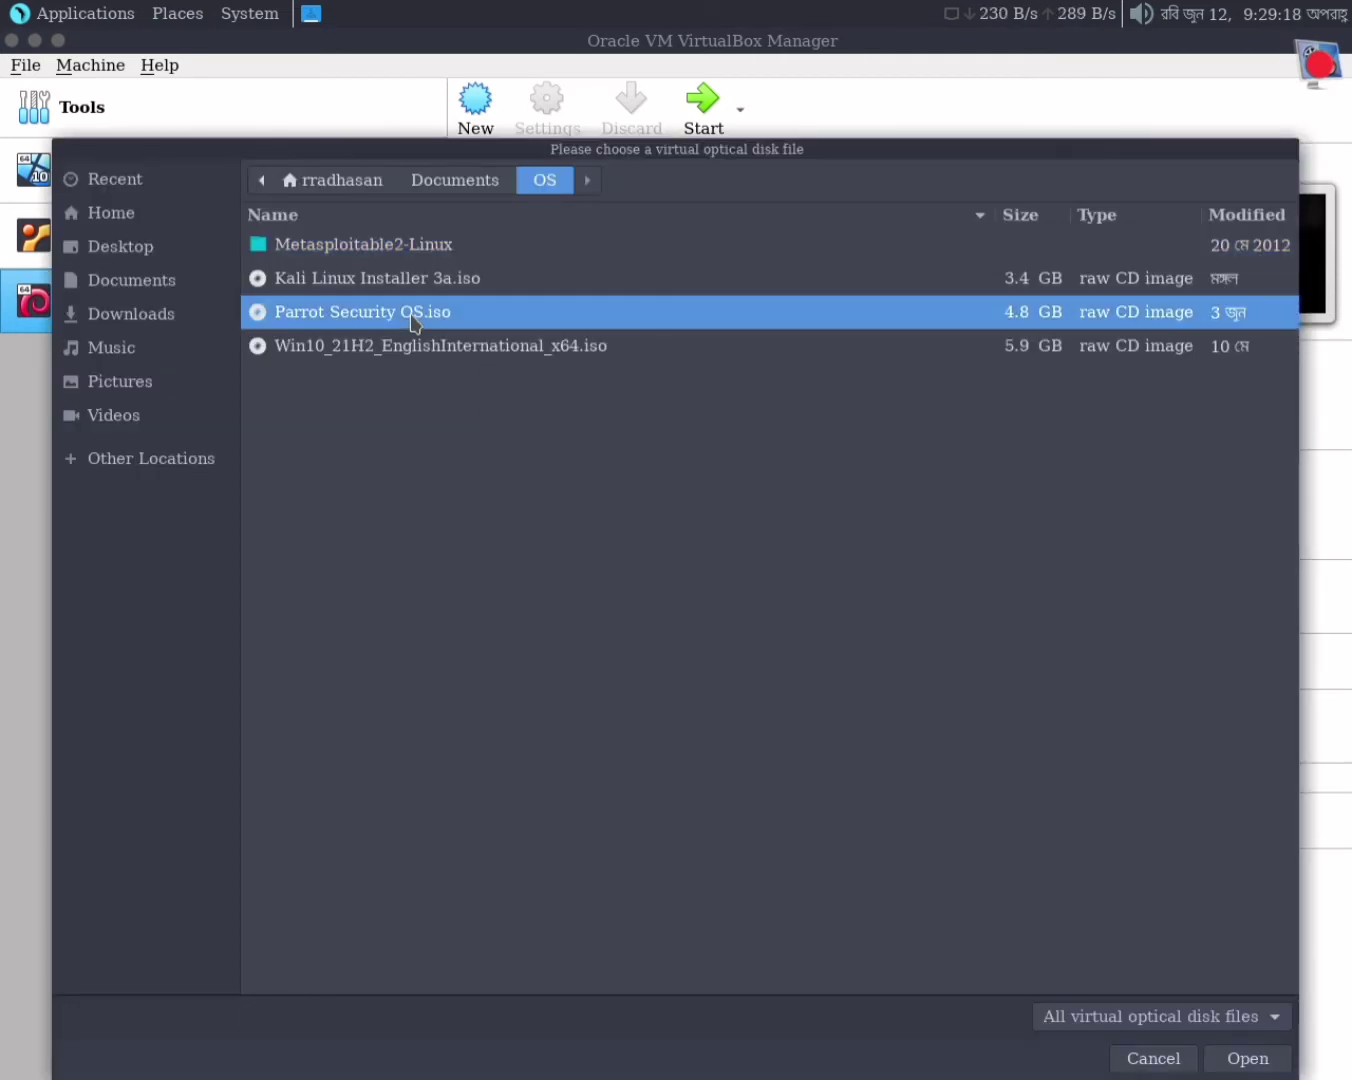
left_click(1245, 1057)
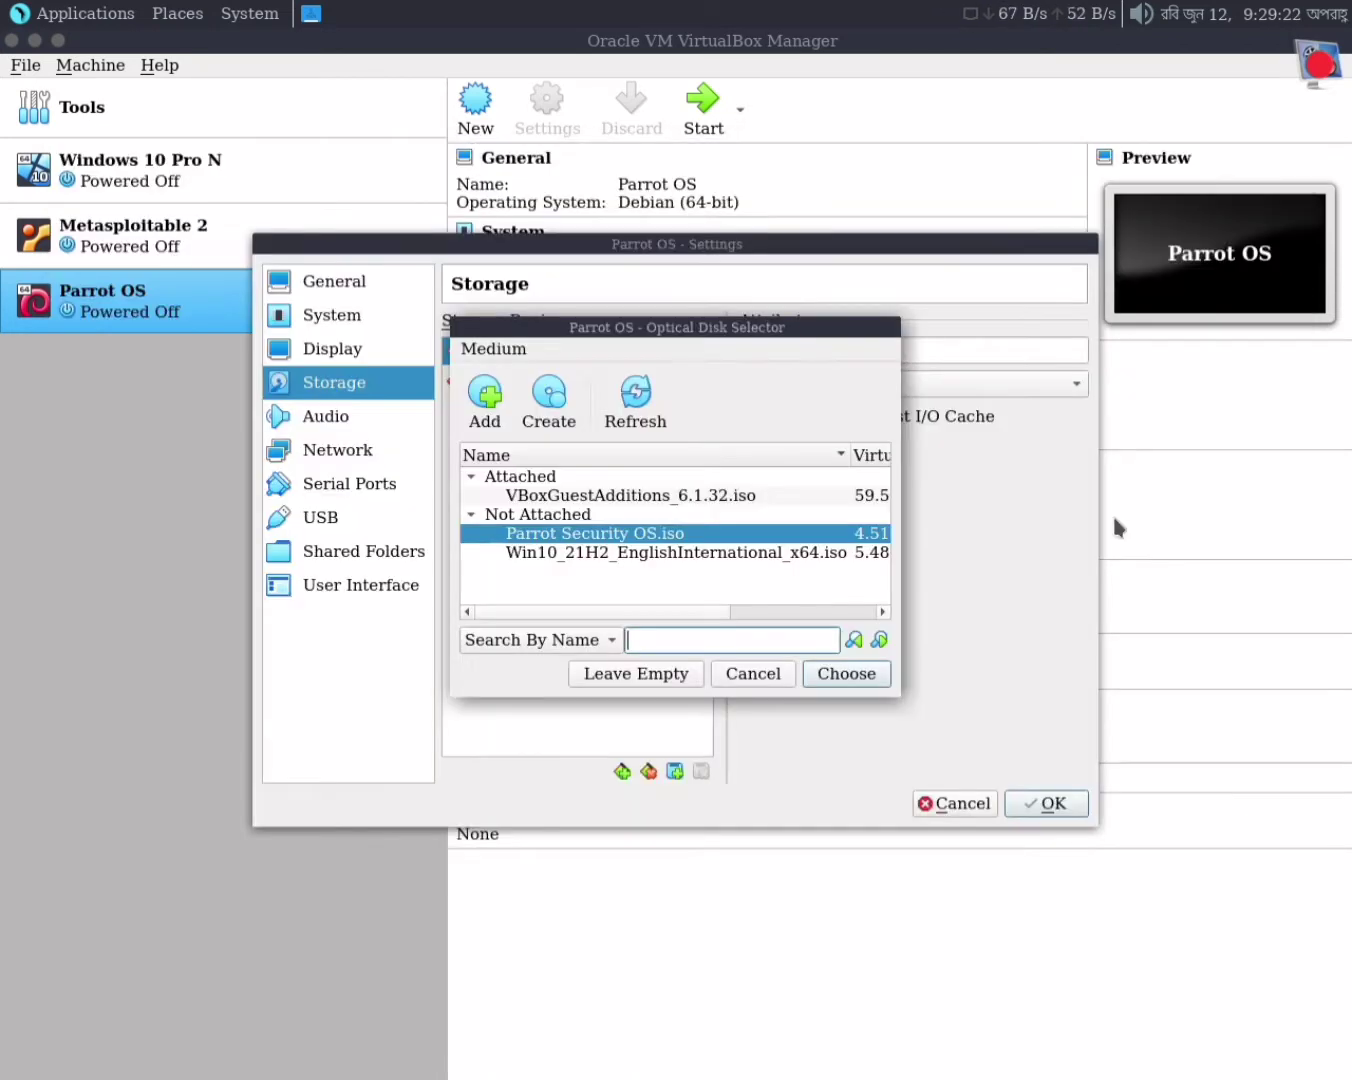
left_click(838, 675)
left_click(600, 381)
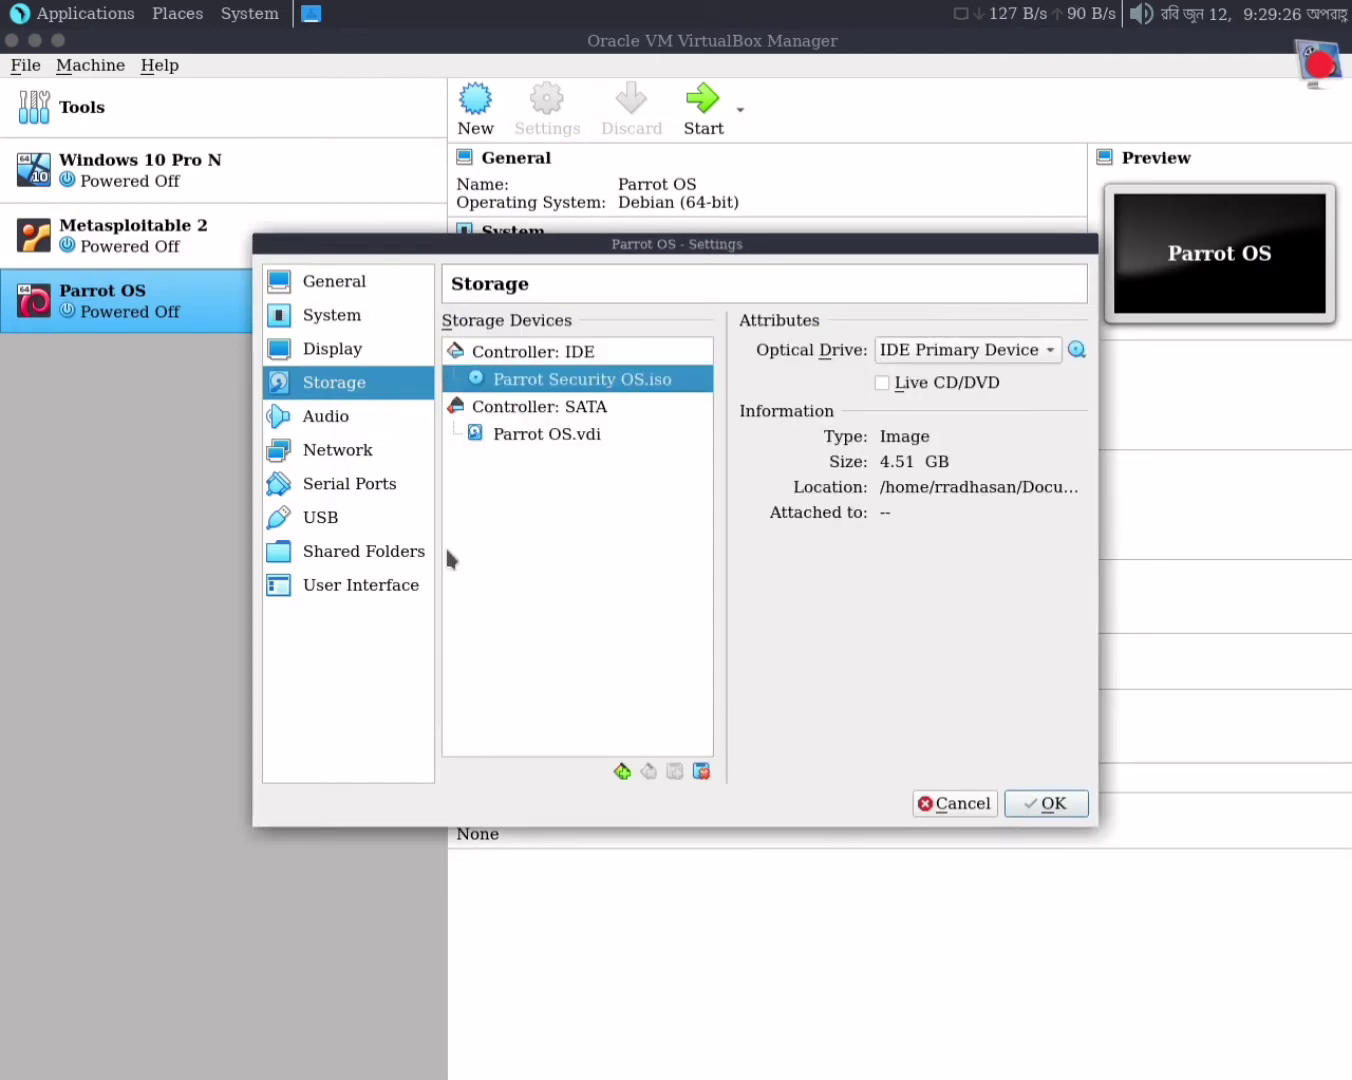
left_click(1045, 803)
- Start the Parrot OS virtual machine, boot it with Try / Install, and maximize its window
double_click(192, 318)
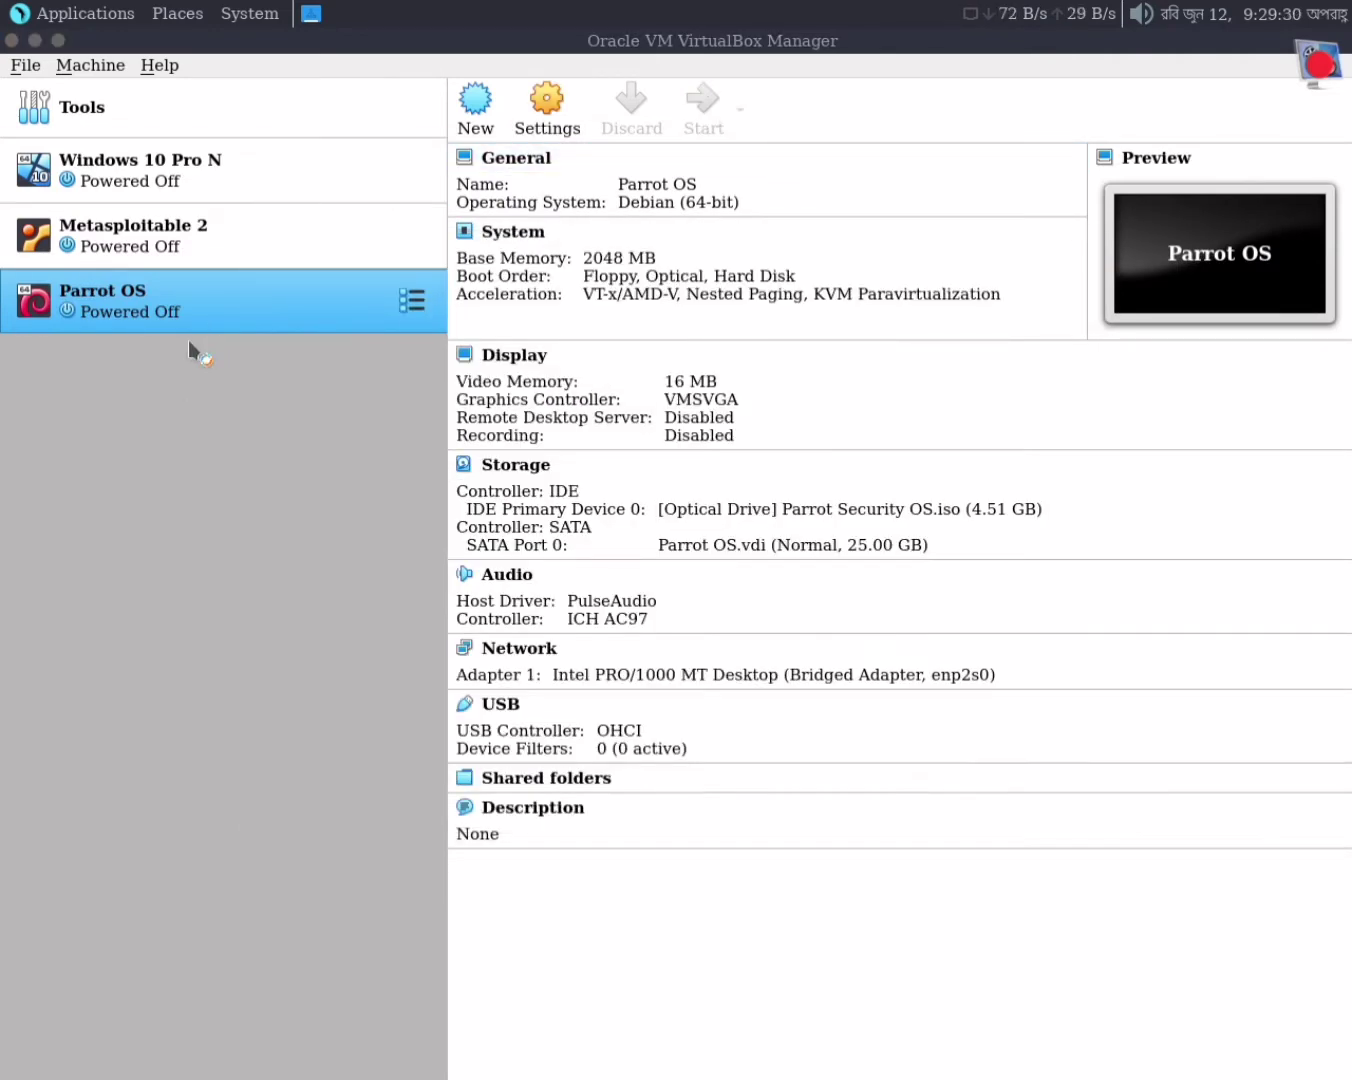
left_click(401, 247)
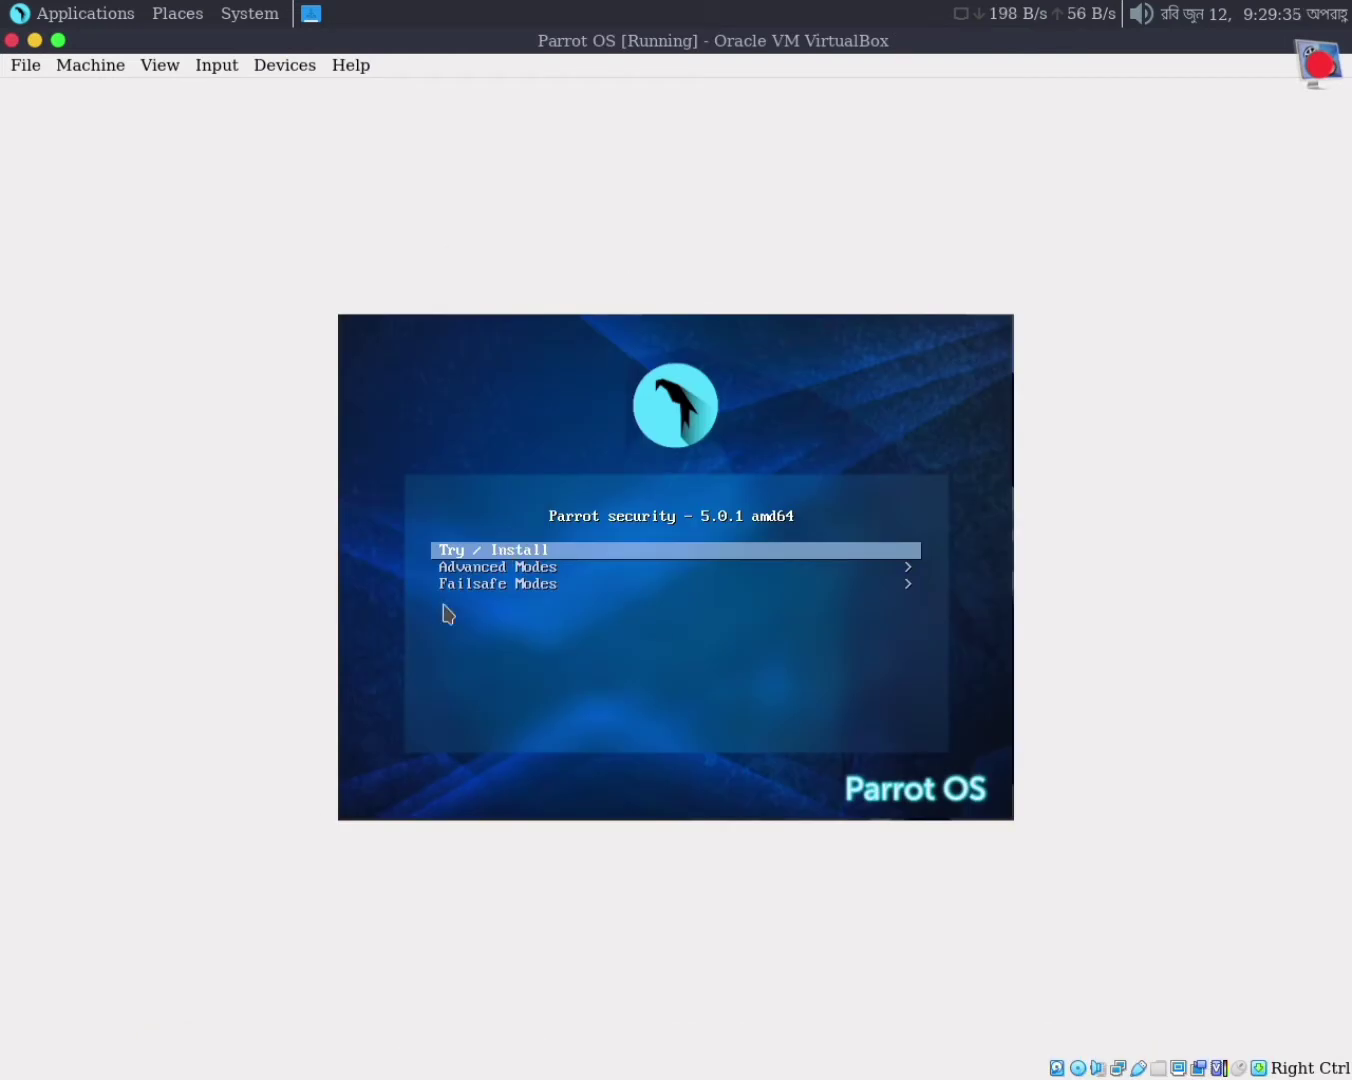
key("Return")
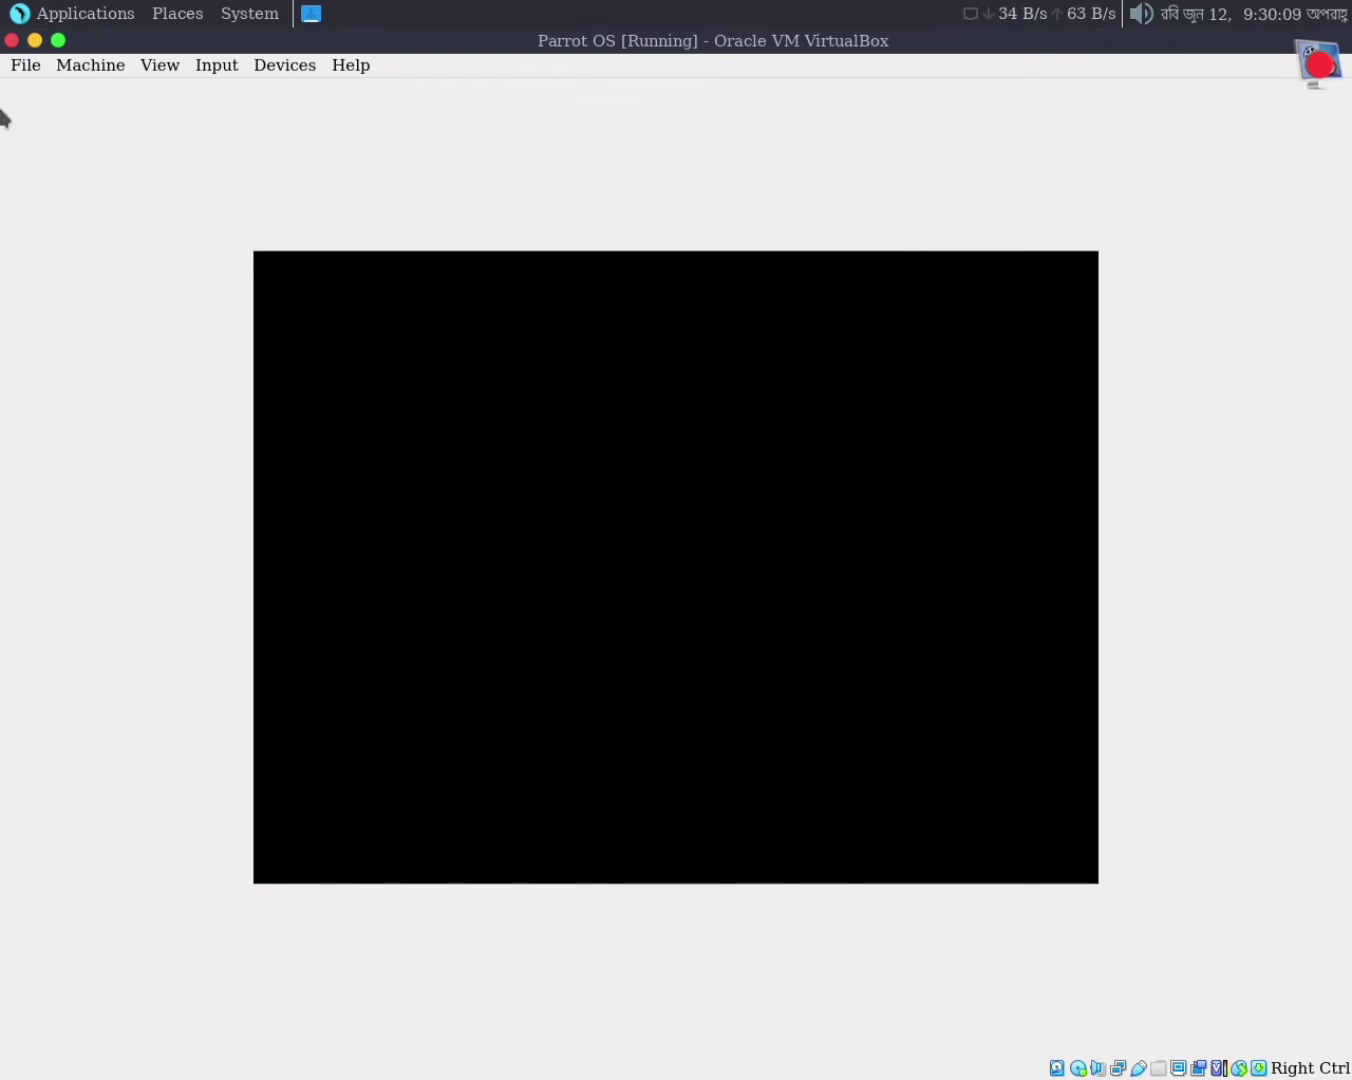
left_click(60, 41)
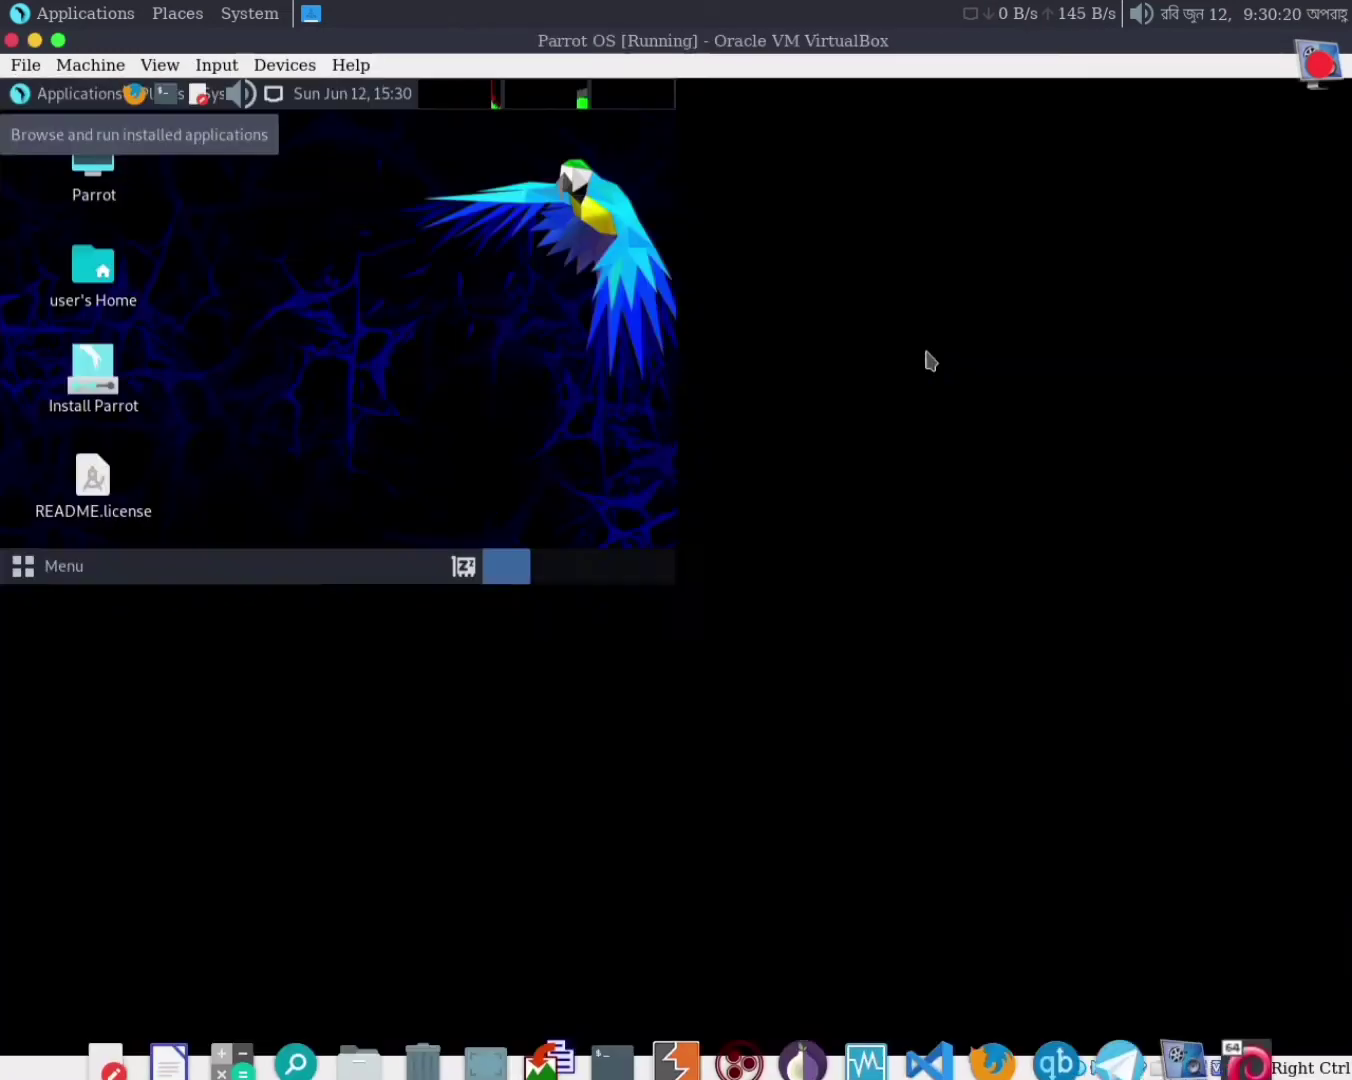
right_click(550, 305)
left_click(179, 438)
left_click(55, 102)
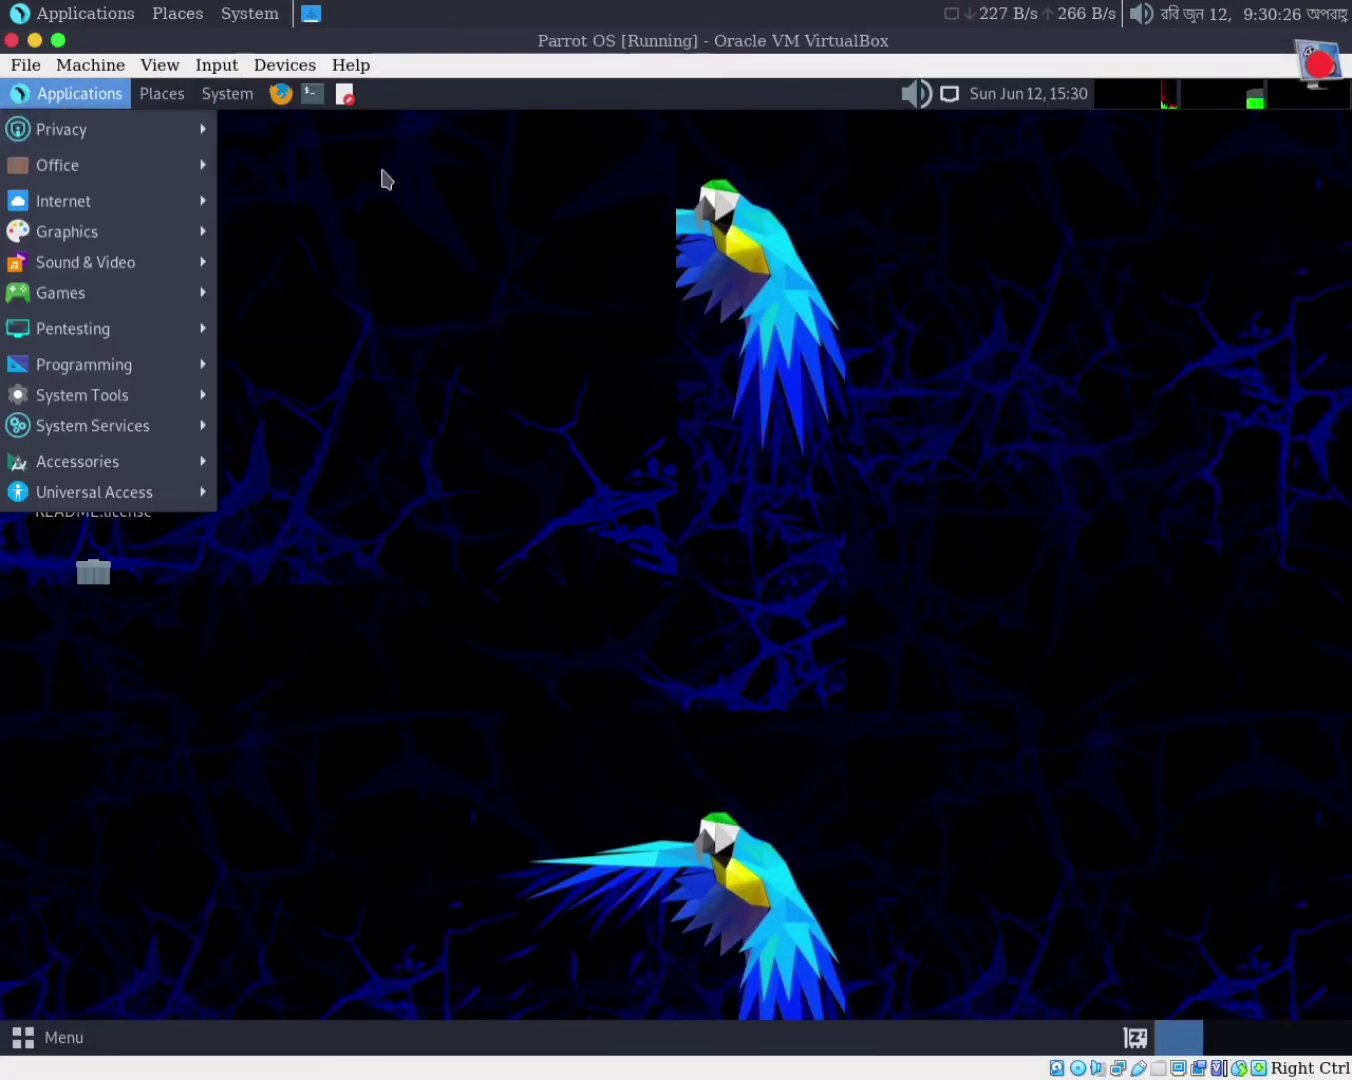
left_click(384, 178)
left_click(59, 41)
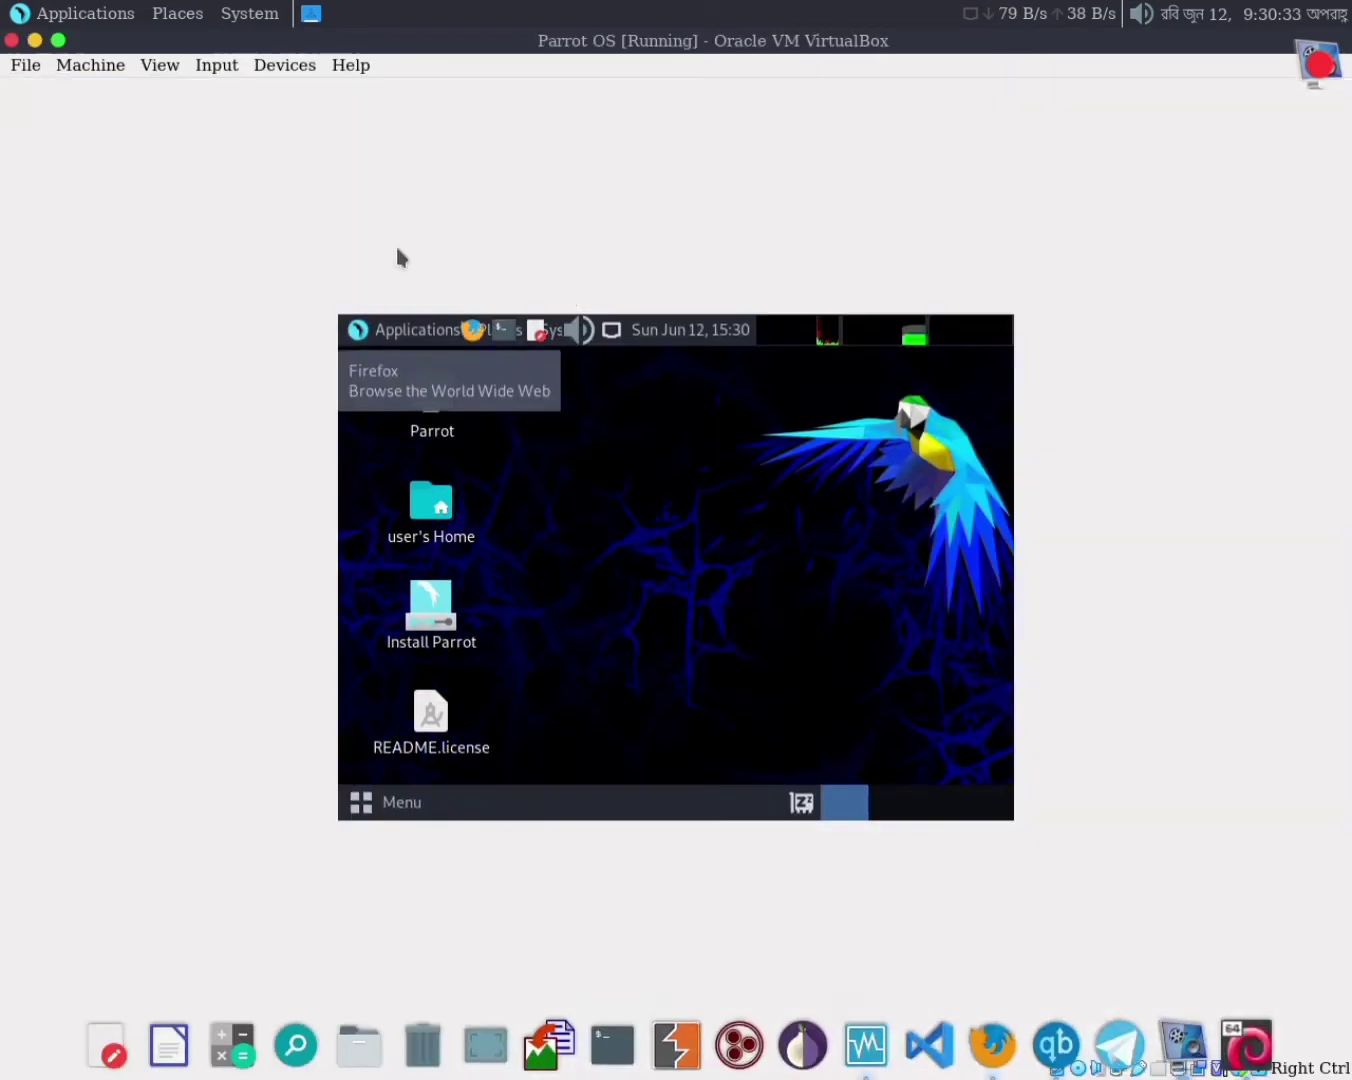
- Launch the Install Parrot program, keep American English as the language, and set the location to the Asia/Dhaka timezone
double_click(128, 385)
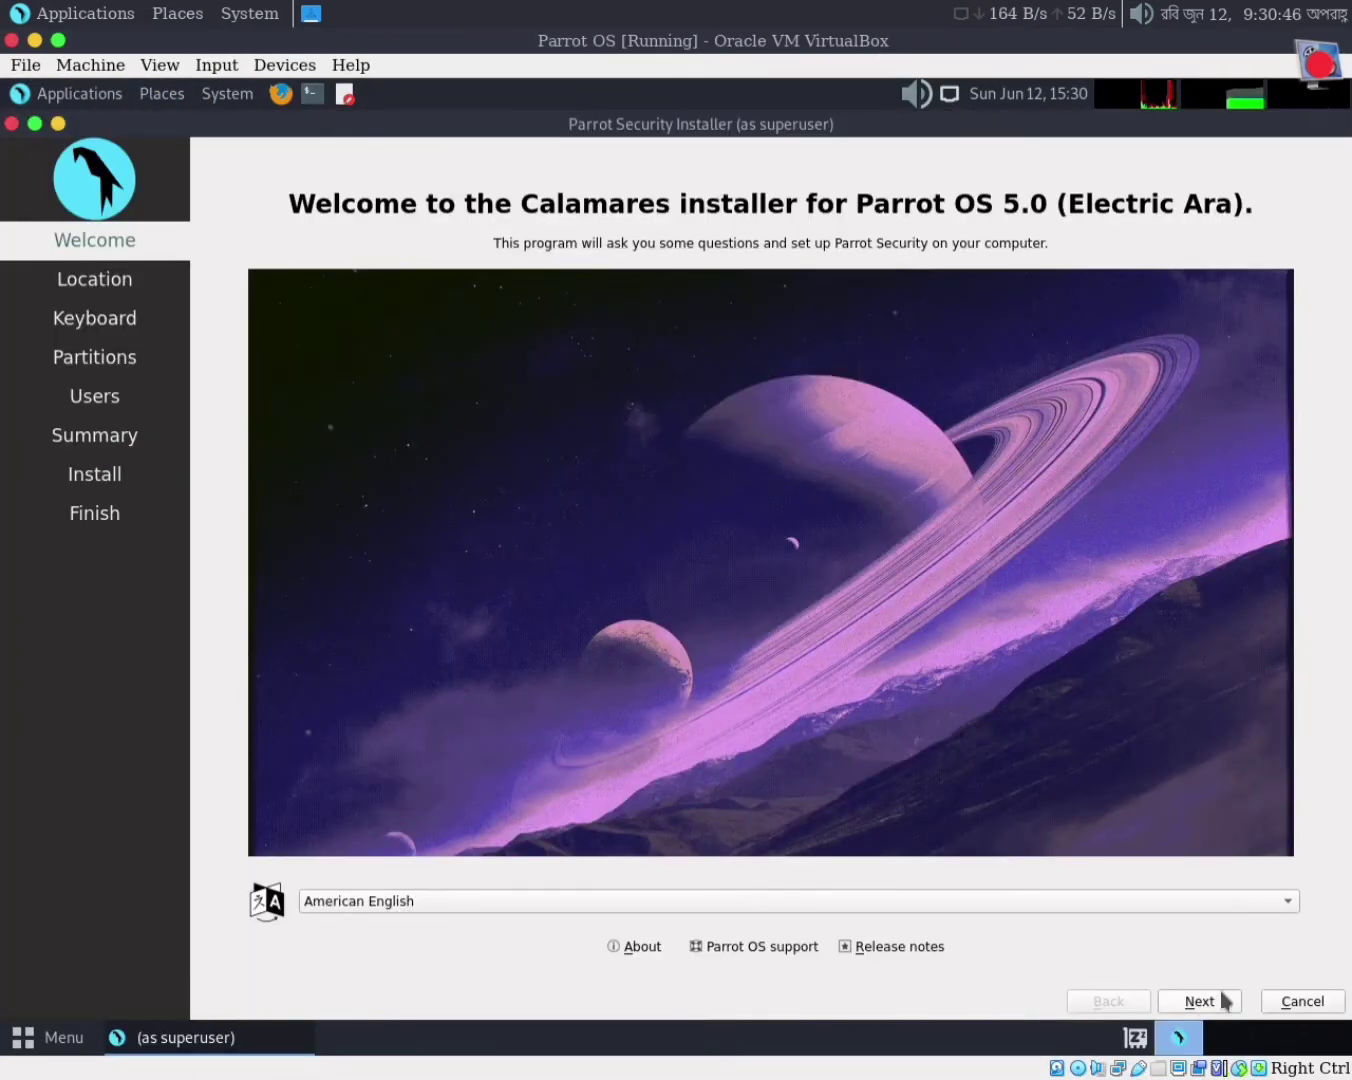
left_click(1200, 1002)
left_click(755, 721)
left_click(500, 797)
left_click(949, 733)
left_click(930, 622)
left_click(1200, 1002)
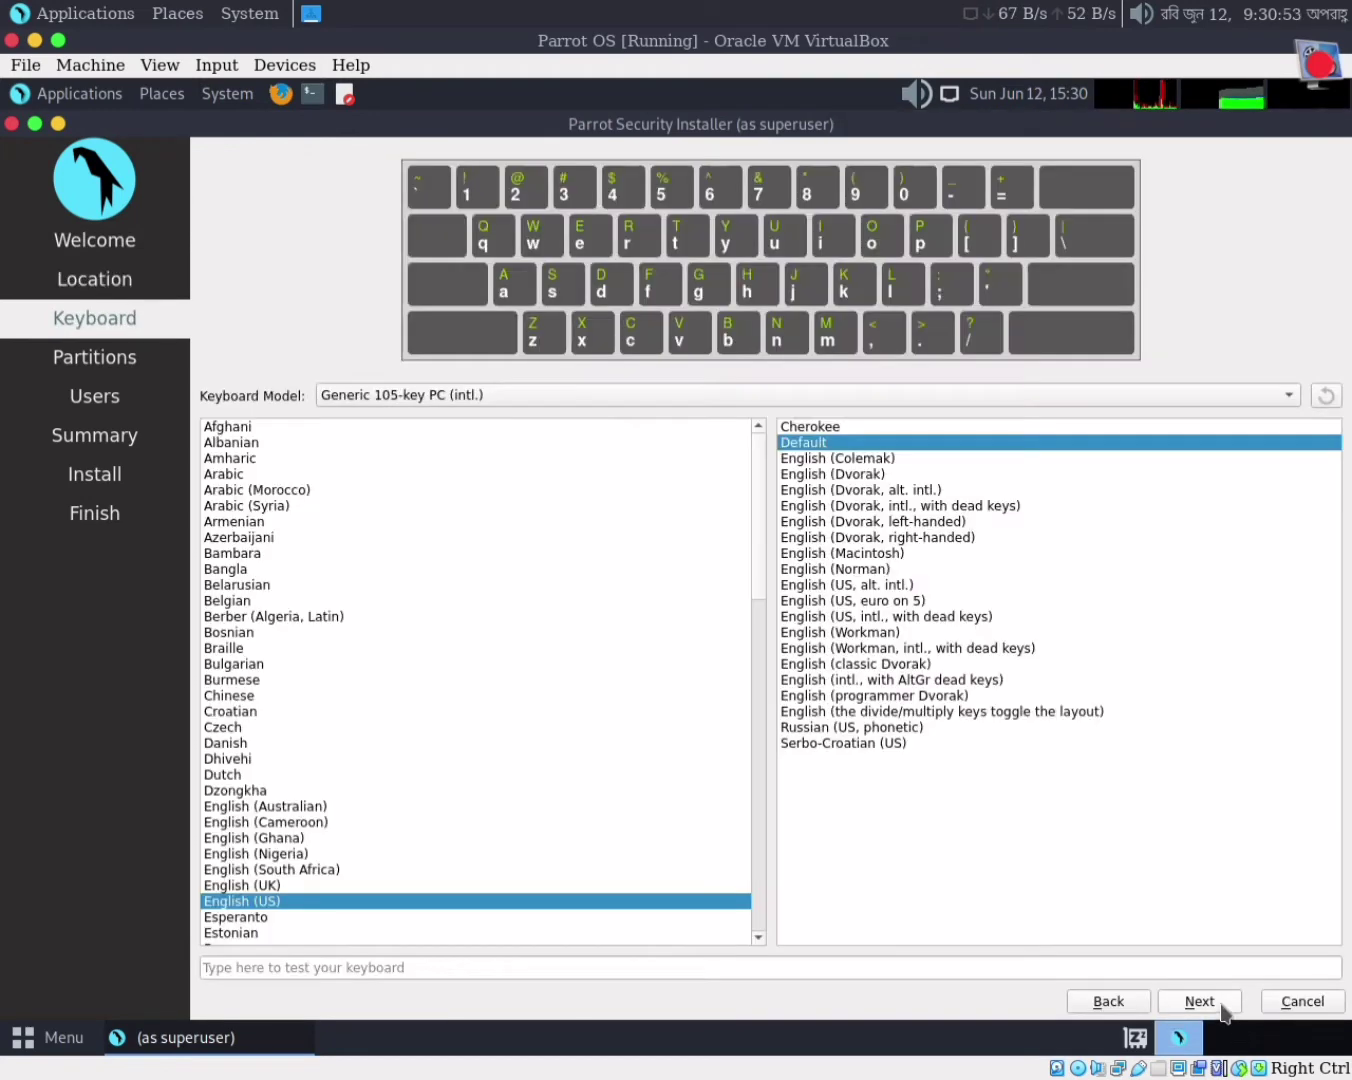
- Accept the English (US) Default keyboard layout, and choose Erase disk with No Swap for the VBOX HARDDISK
left_click(1212, 1003)
left_click(282, 215)
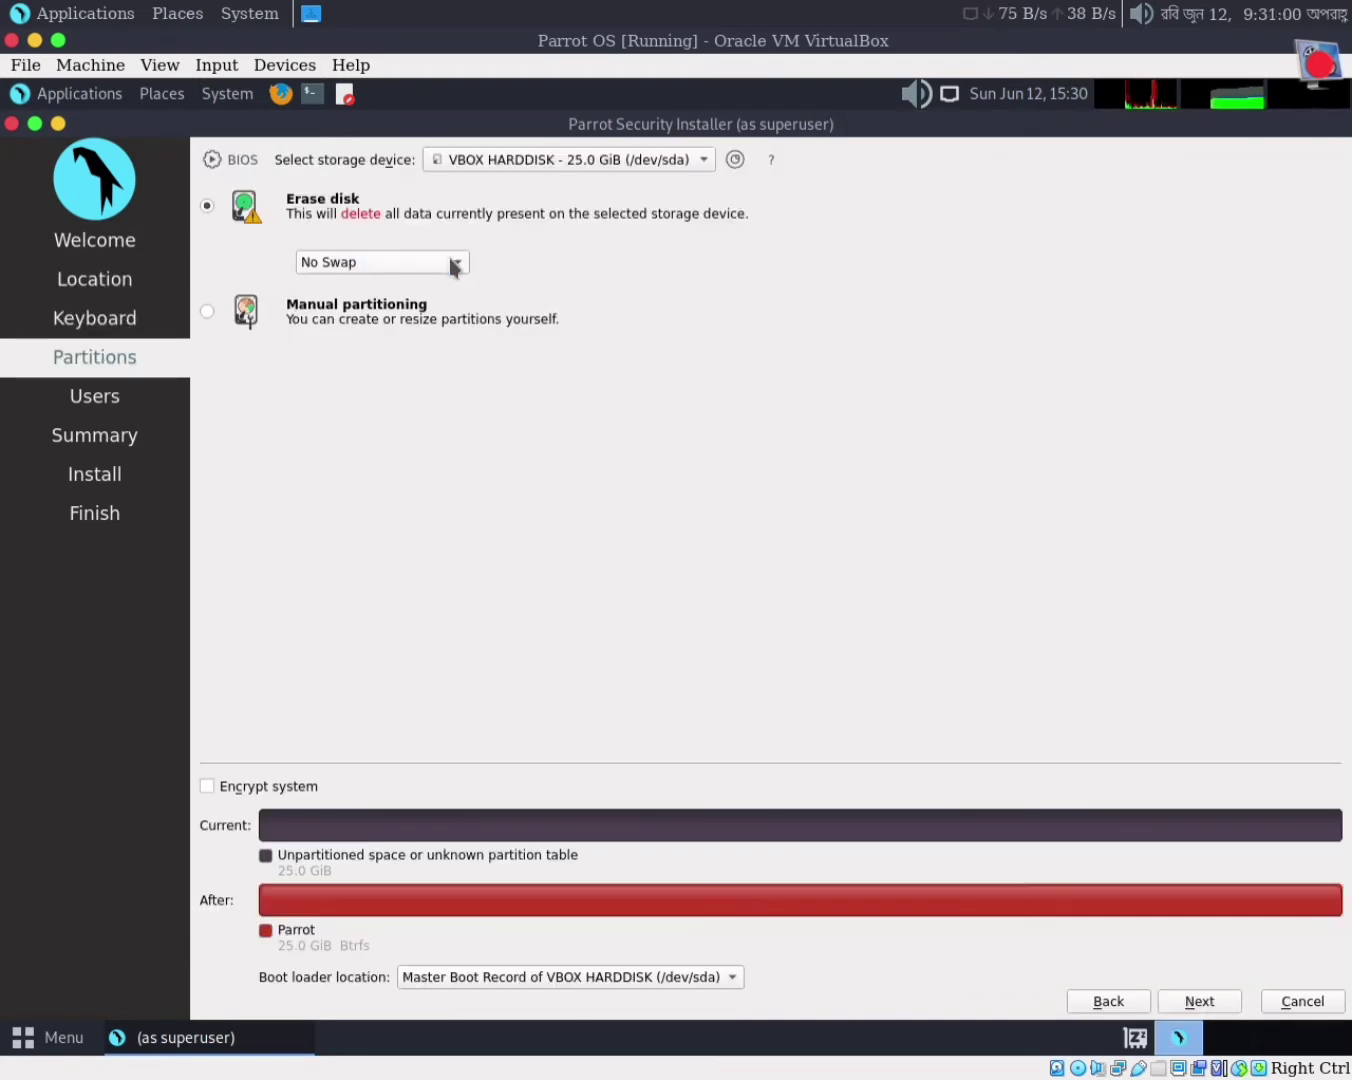
left_click(452, 262)
left_click(452, 262)
left_click(1228, 1005)
- Enter the user's full name and login name for the new account
type("R-Rad Hasan")
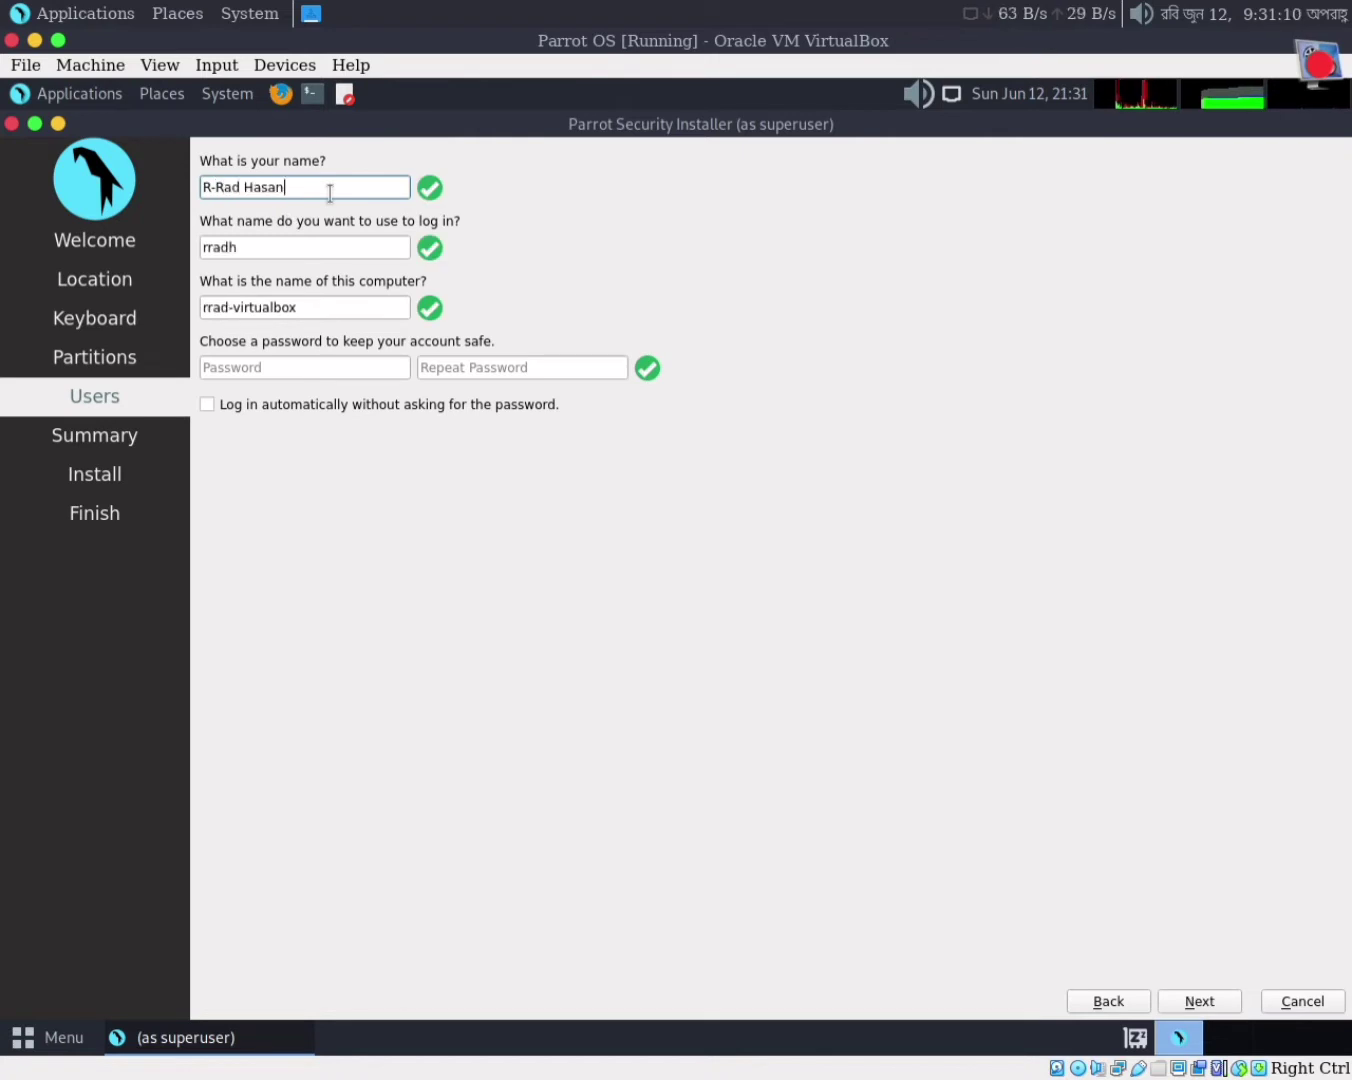
key("Tab")
type("rradhasan")
- Open a host terminal beside the installer to examine the user and computer names in its prompt, and close it
key("ctrl+alt+t")
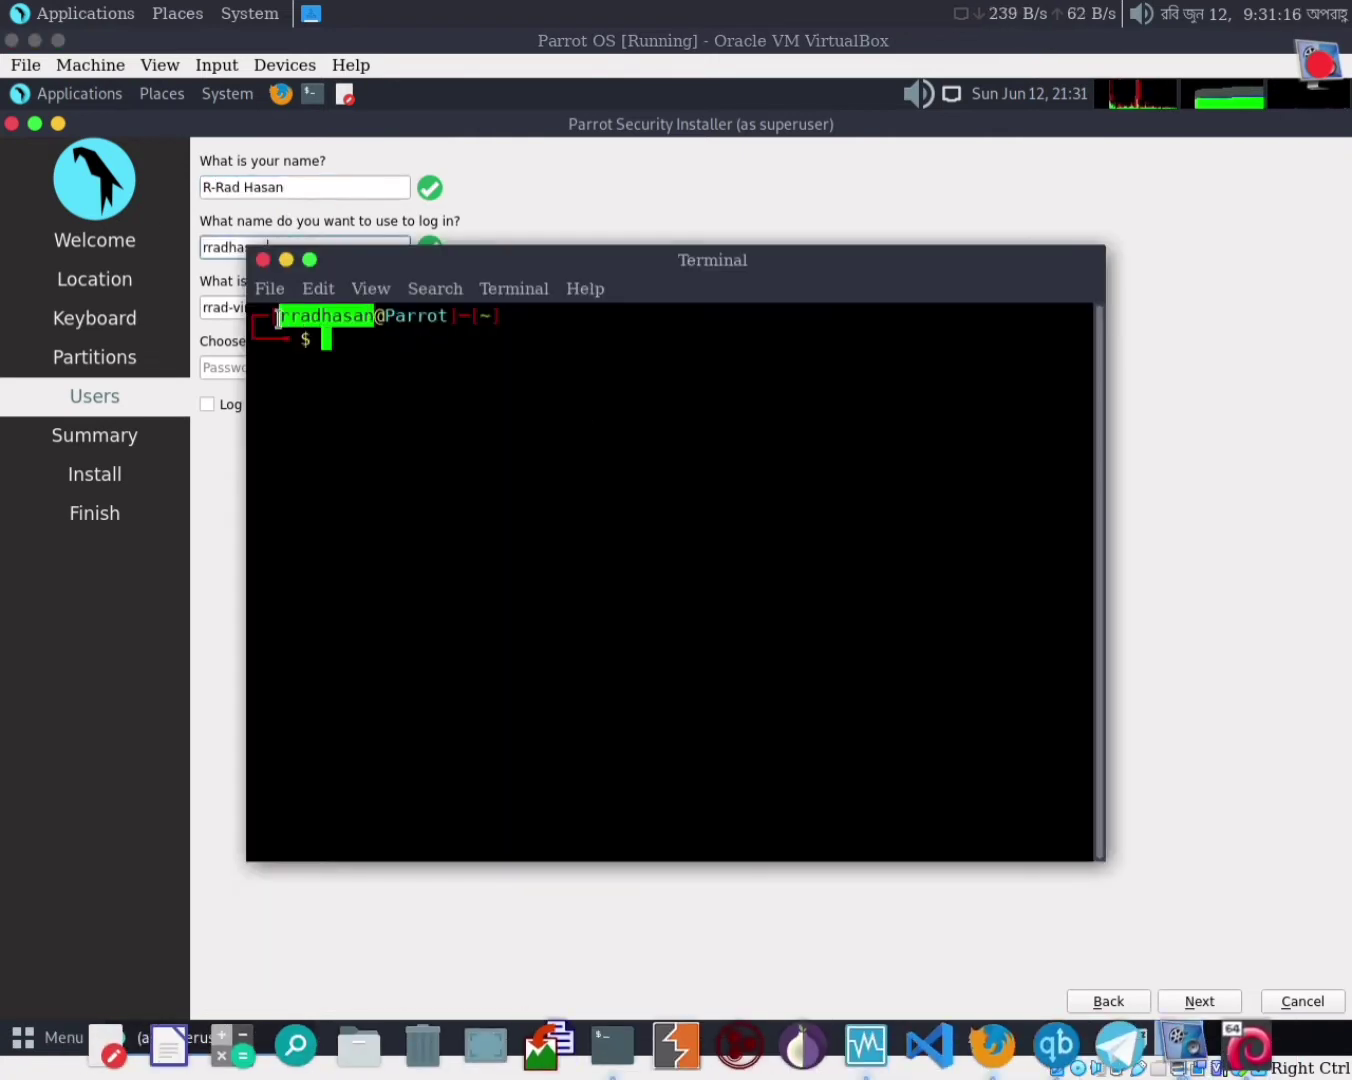
left_click(731, 330)
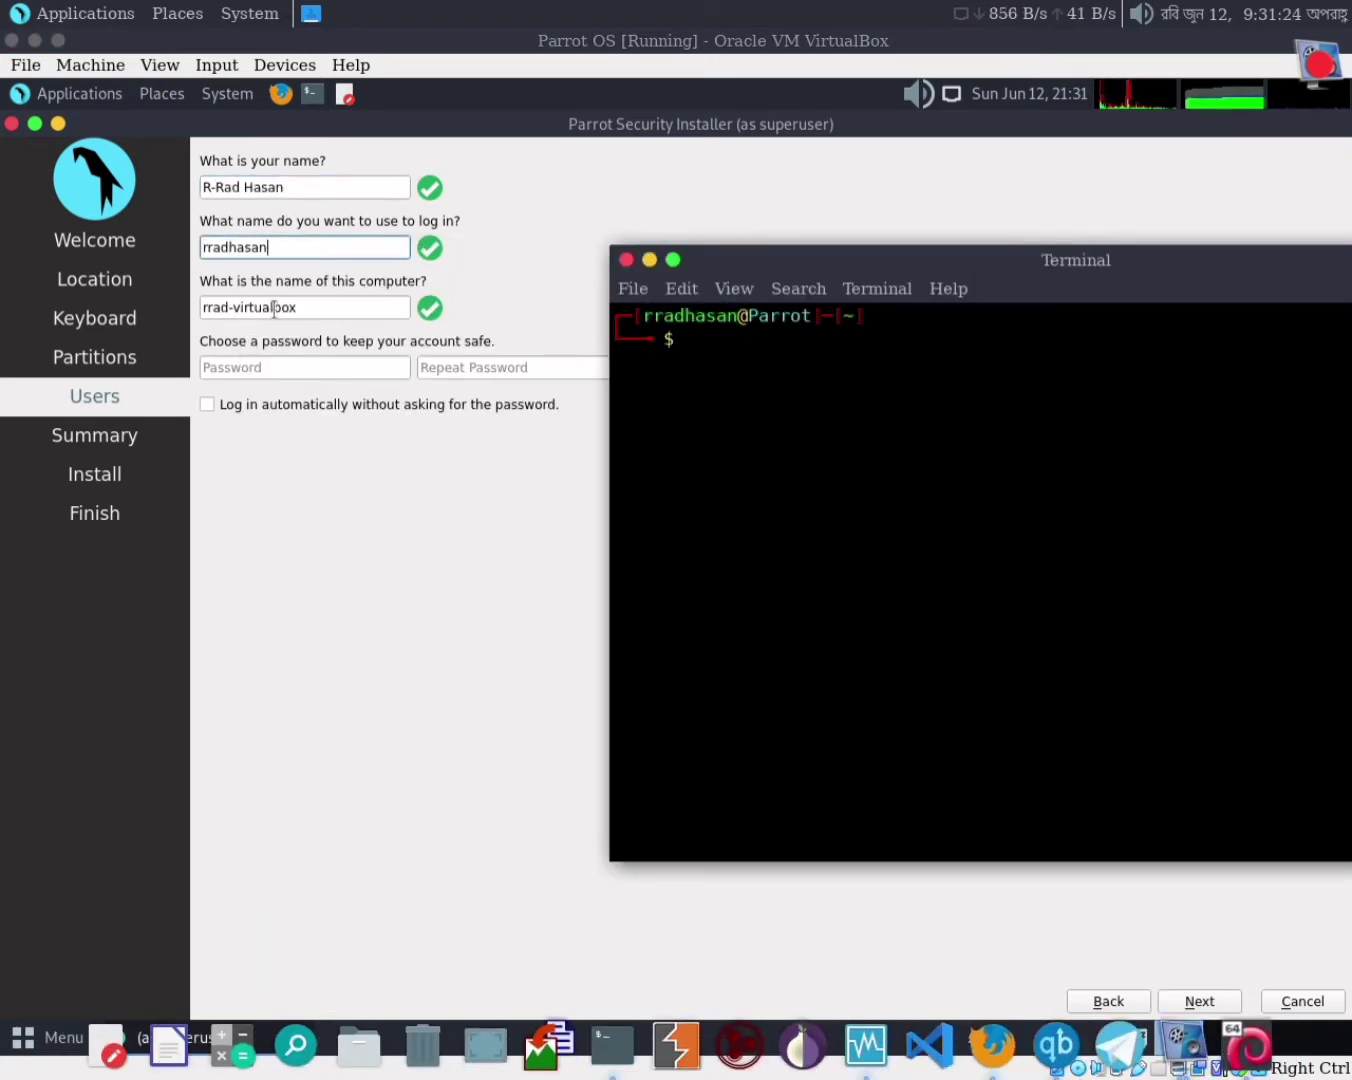
double_click(779, 315)
key("ctrl+d")
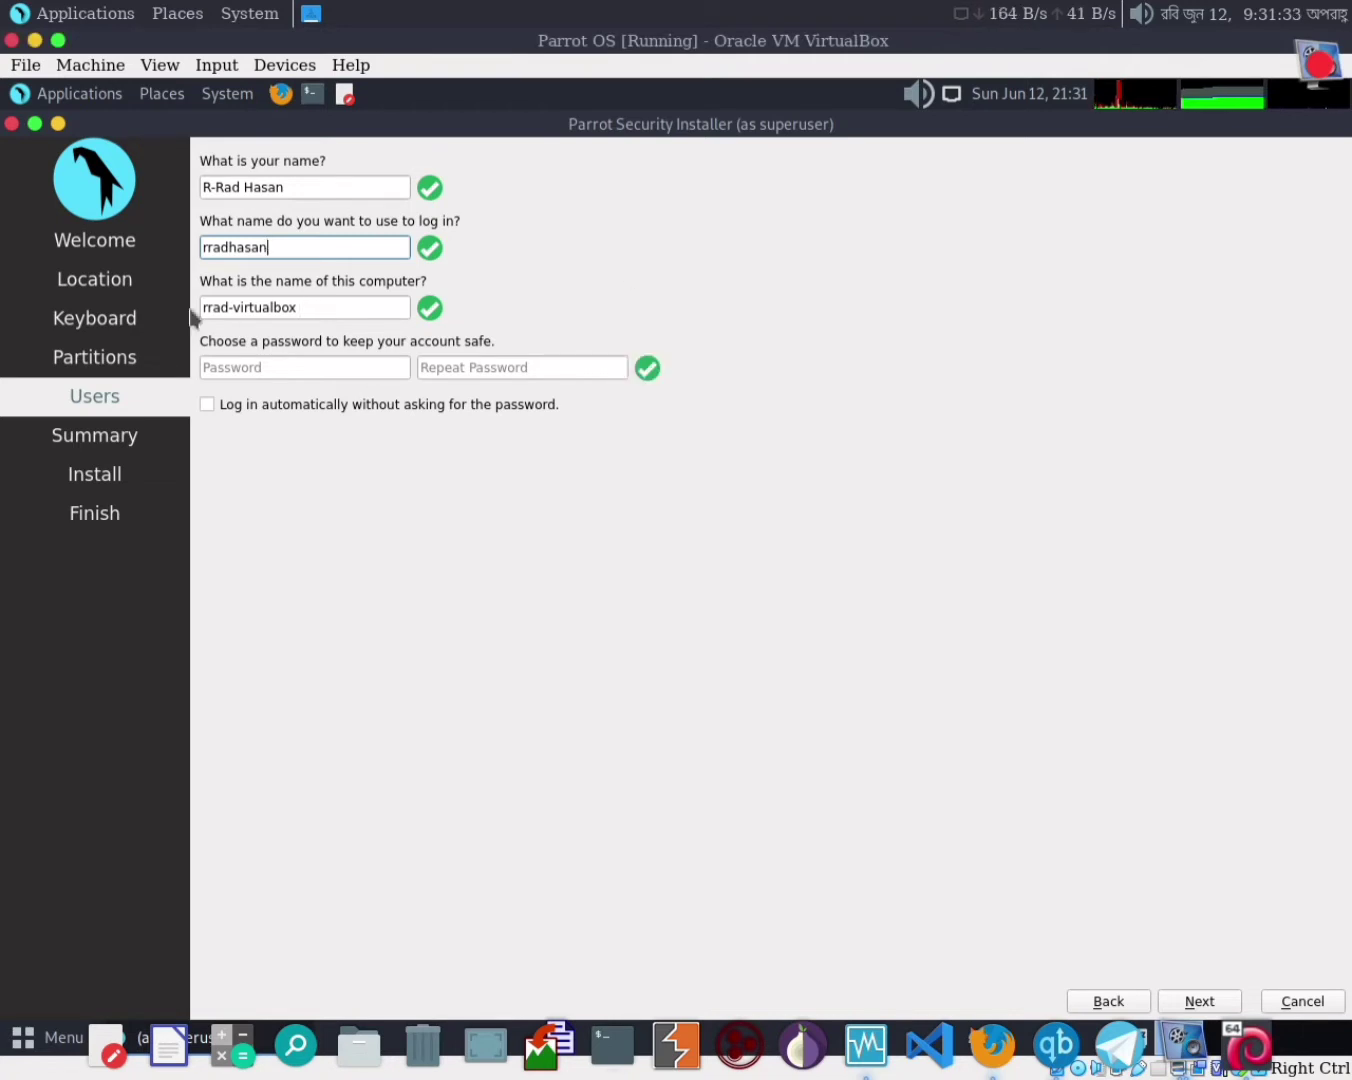
- Name the computer Home and enable automatic login without asking for the password
key("Tab")
type("Home")
left_click(207, 404)
- Enter the account password and repeat it in the confirmation field
left_click(300, 366)
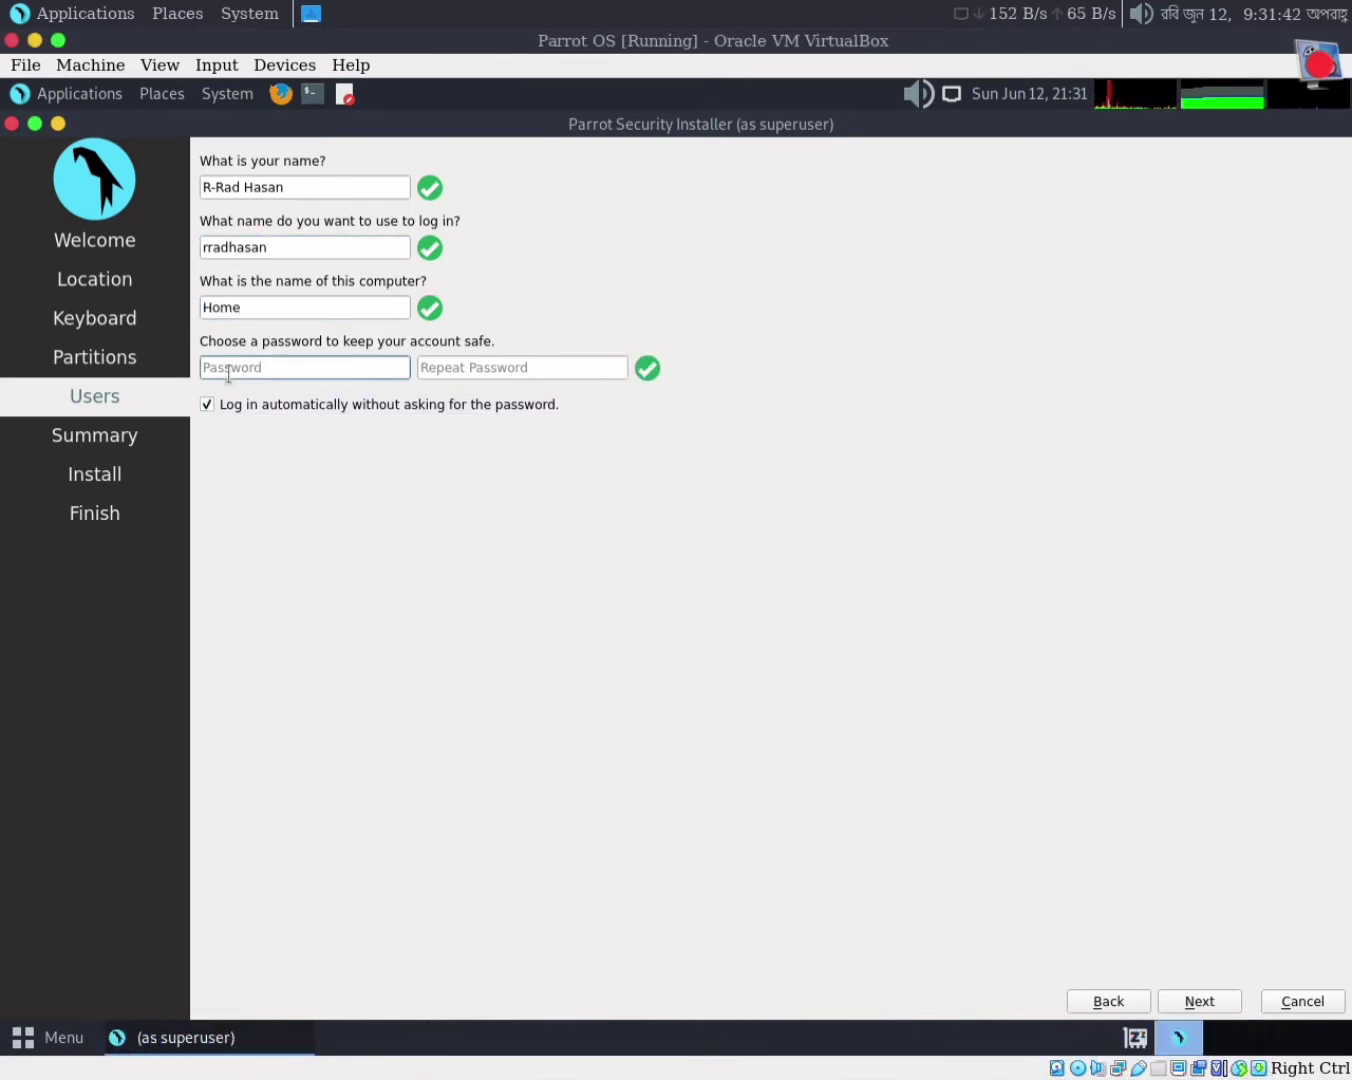
type("*******")
left_click(510, 366)
type("*******")
- Proceed to the installation summary, start the install, and confirm the disk changes
left_click(1205, 1002)
left_click(1200, 1001)
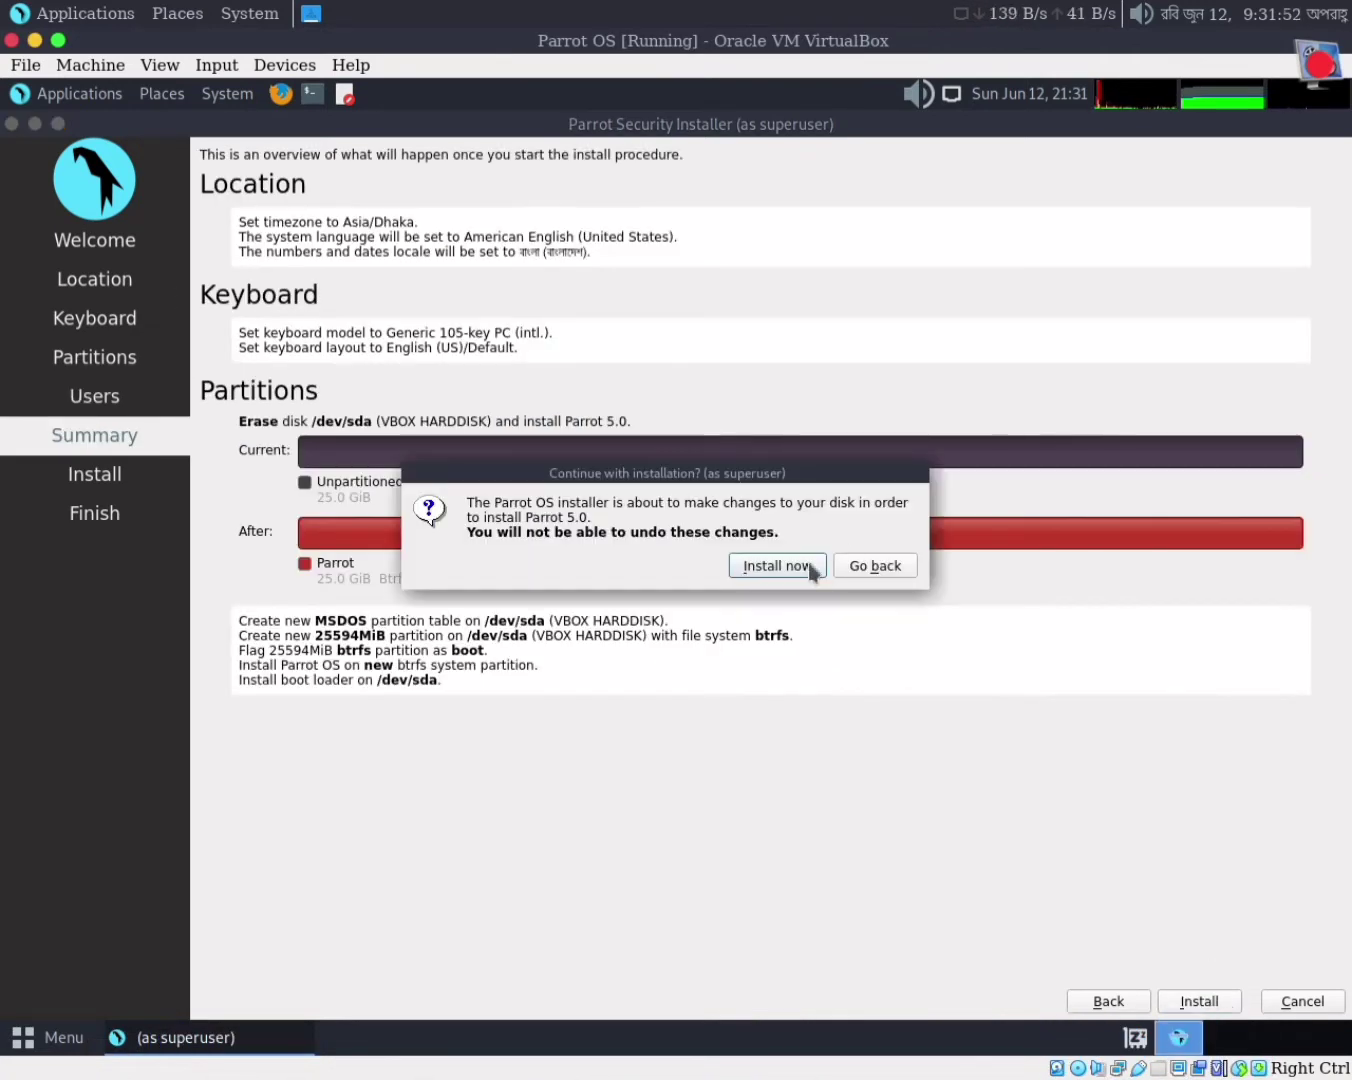
left_click(791, 565)
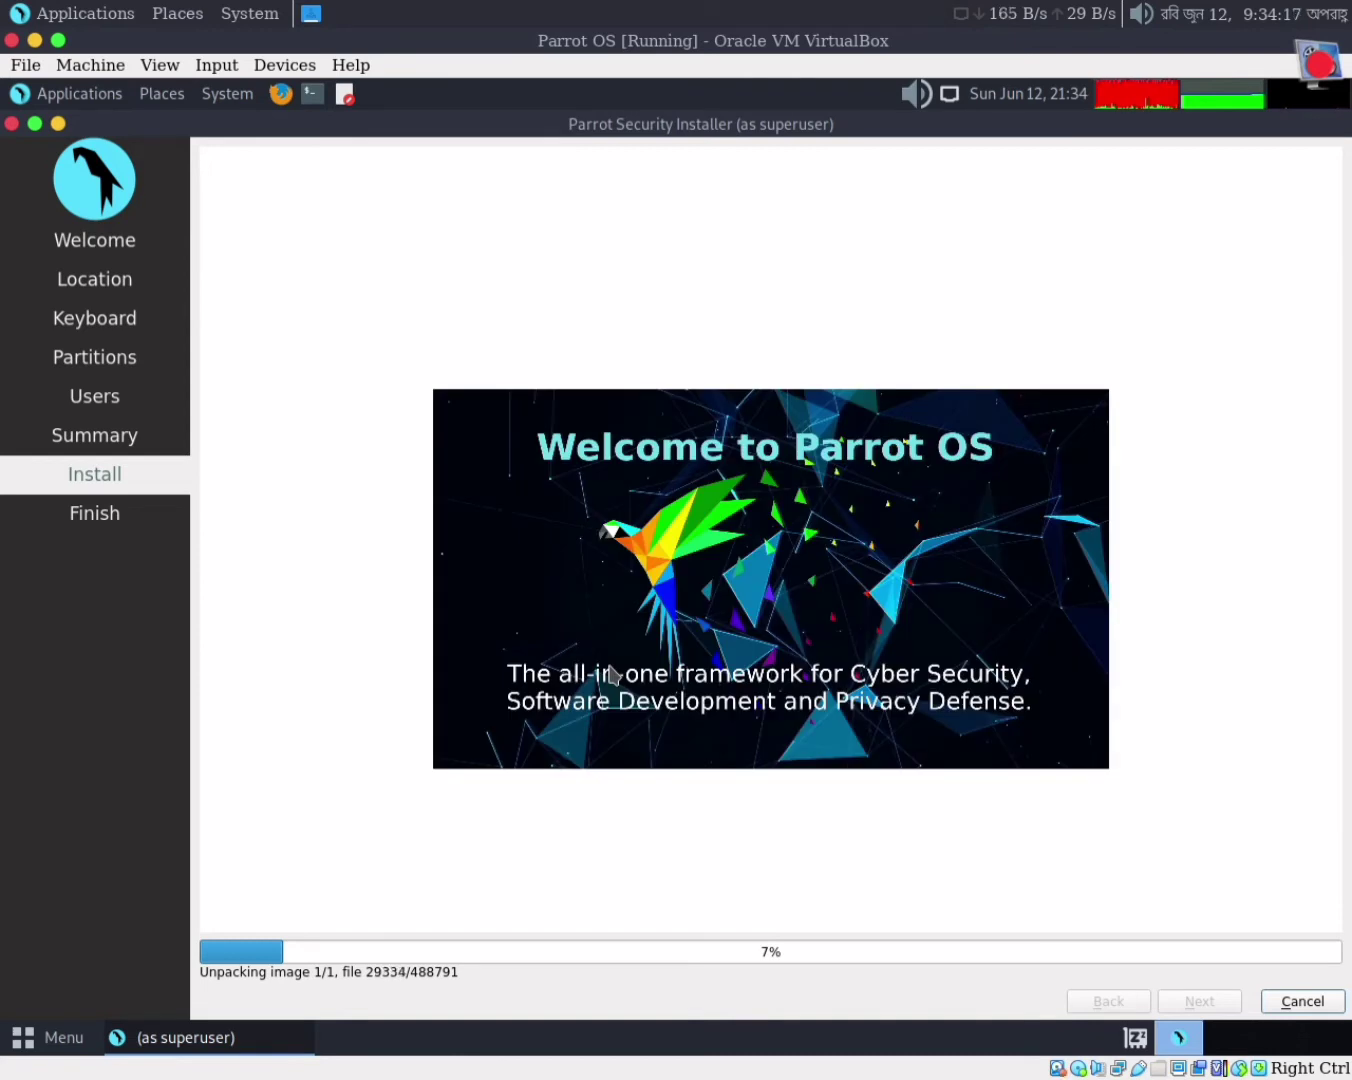
left_click(250, 13)
left_click(982, 705)
left_click(724, 553)
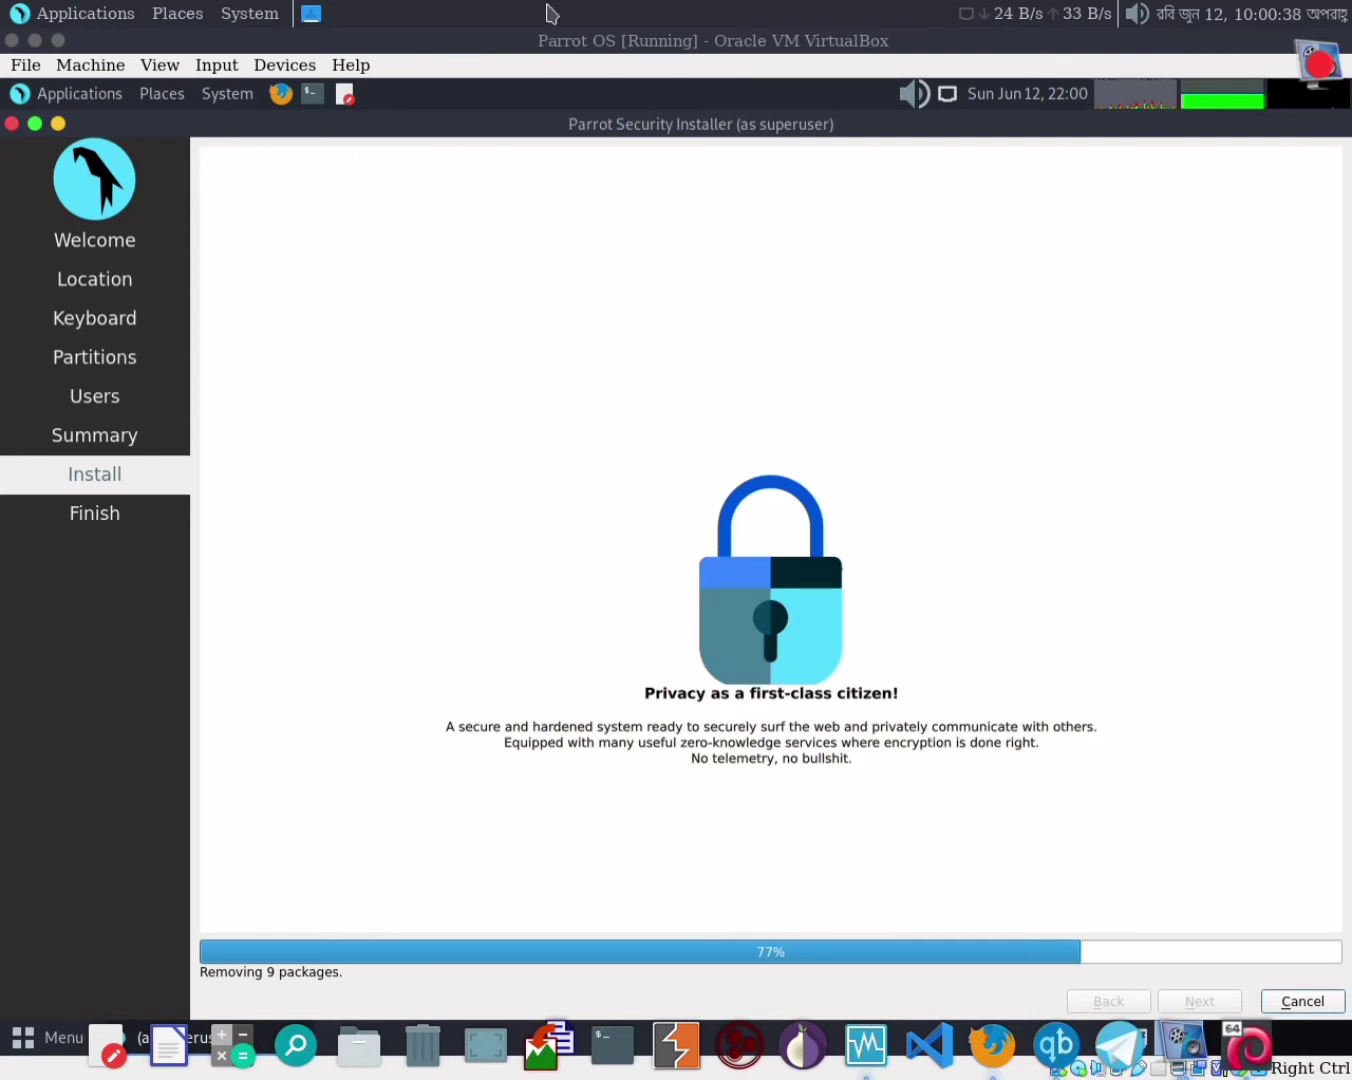
left_click(1227, 700)
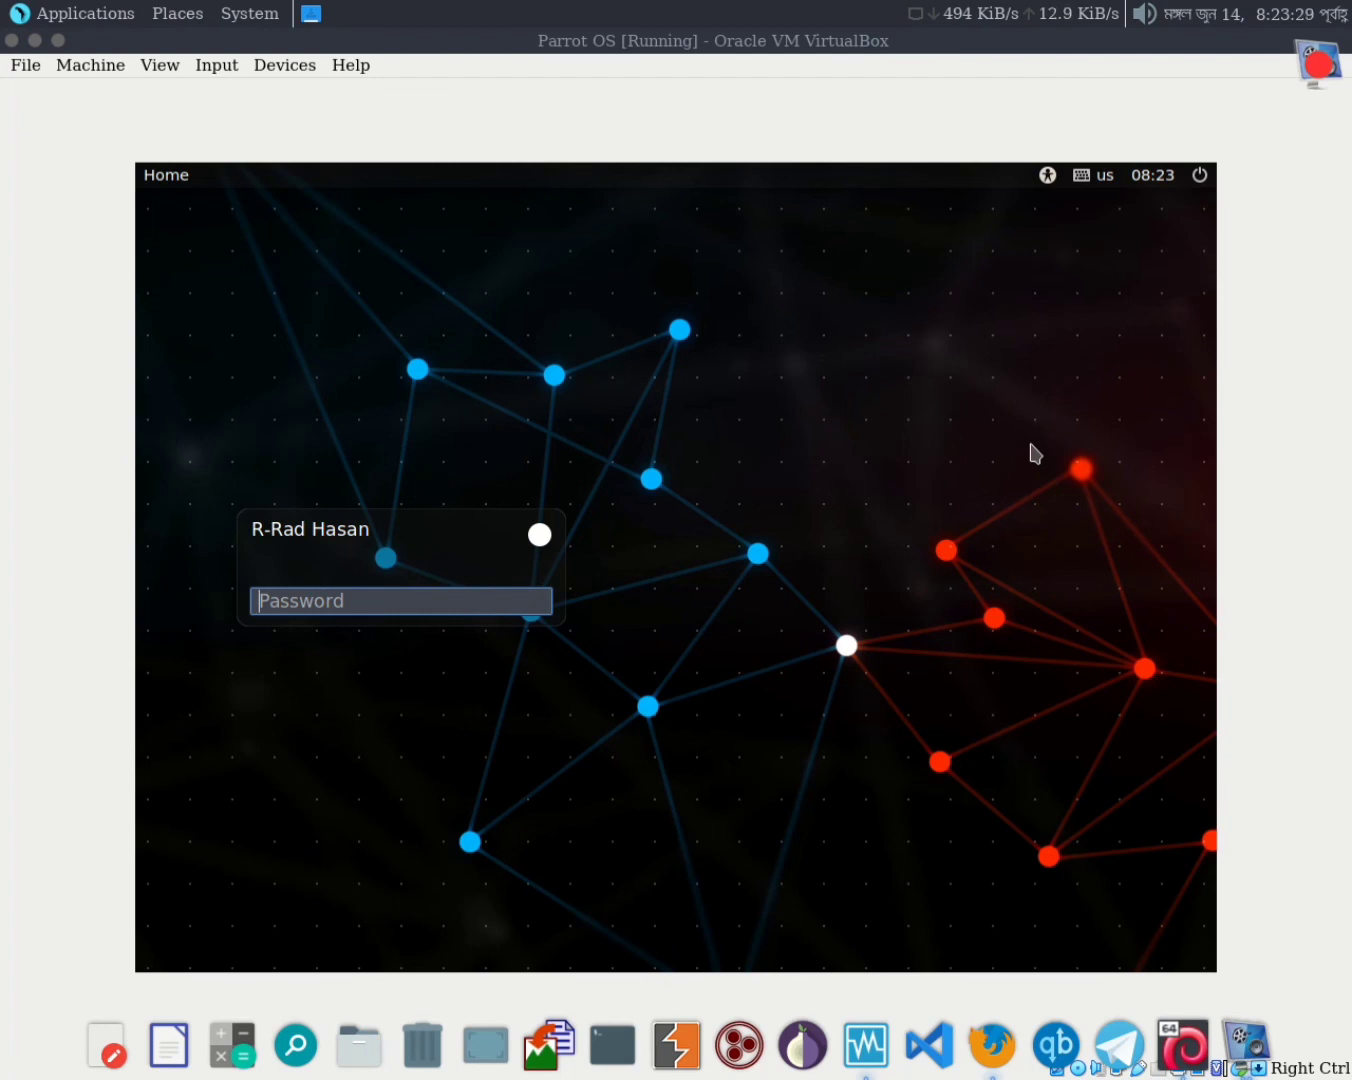
- Log in to the installed Parrot OS by entering the account password
left_click(363, 599)
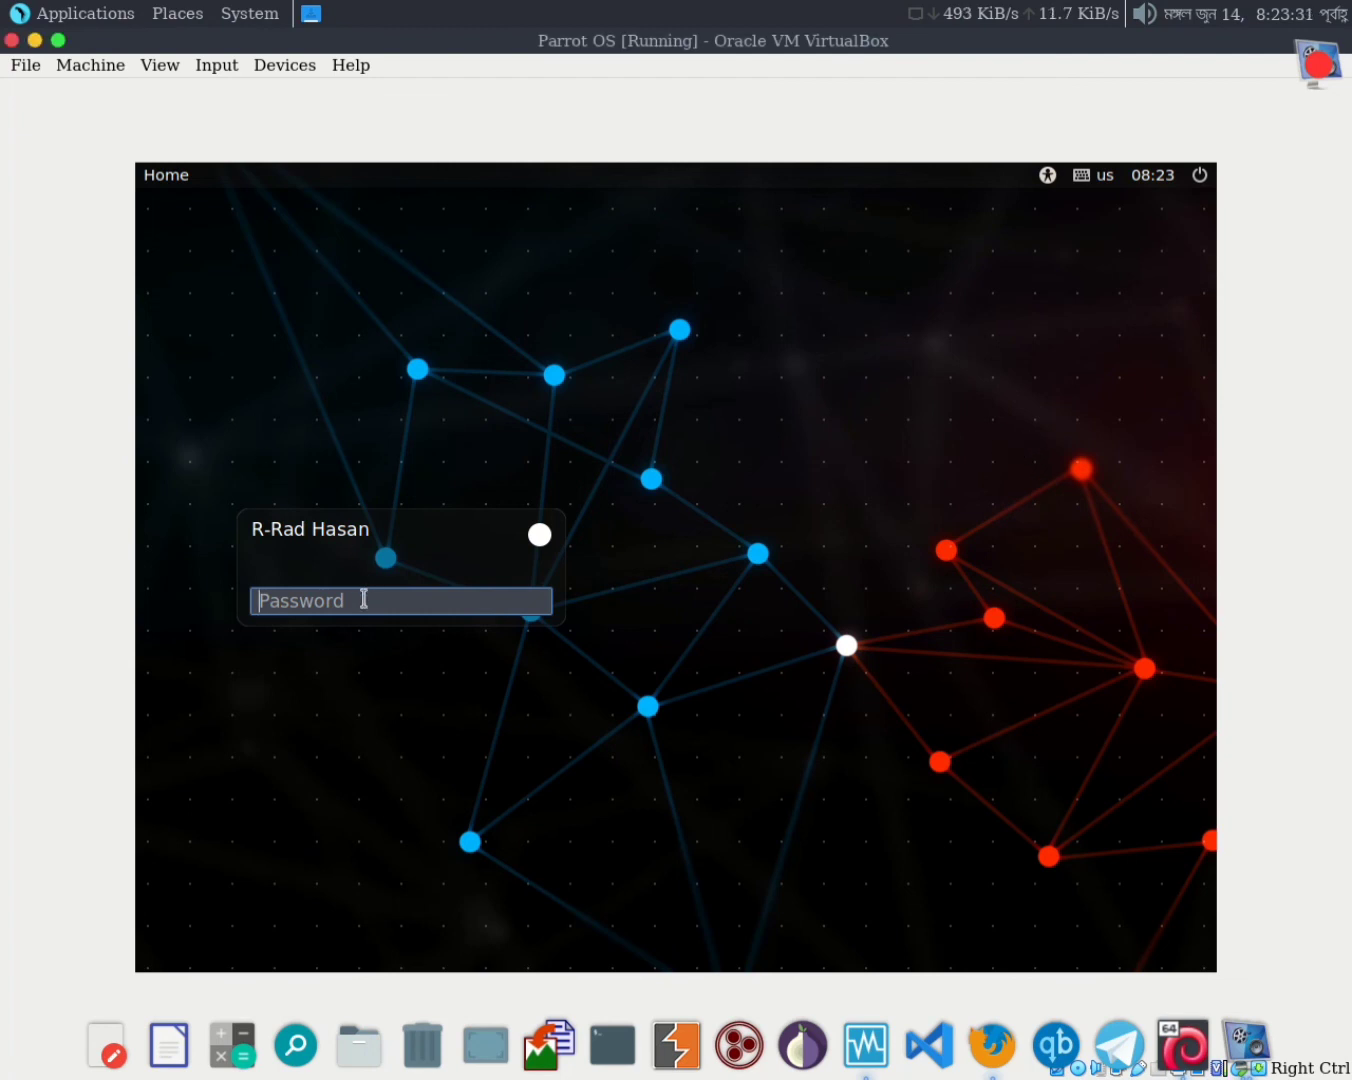
type("r******")
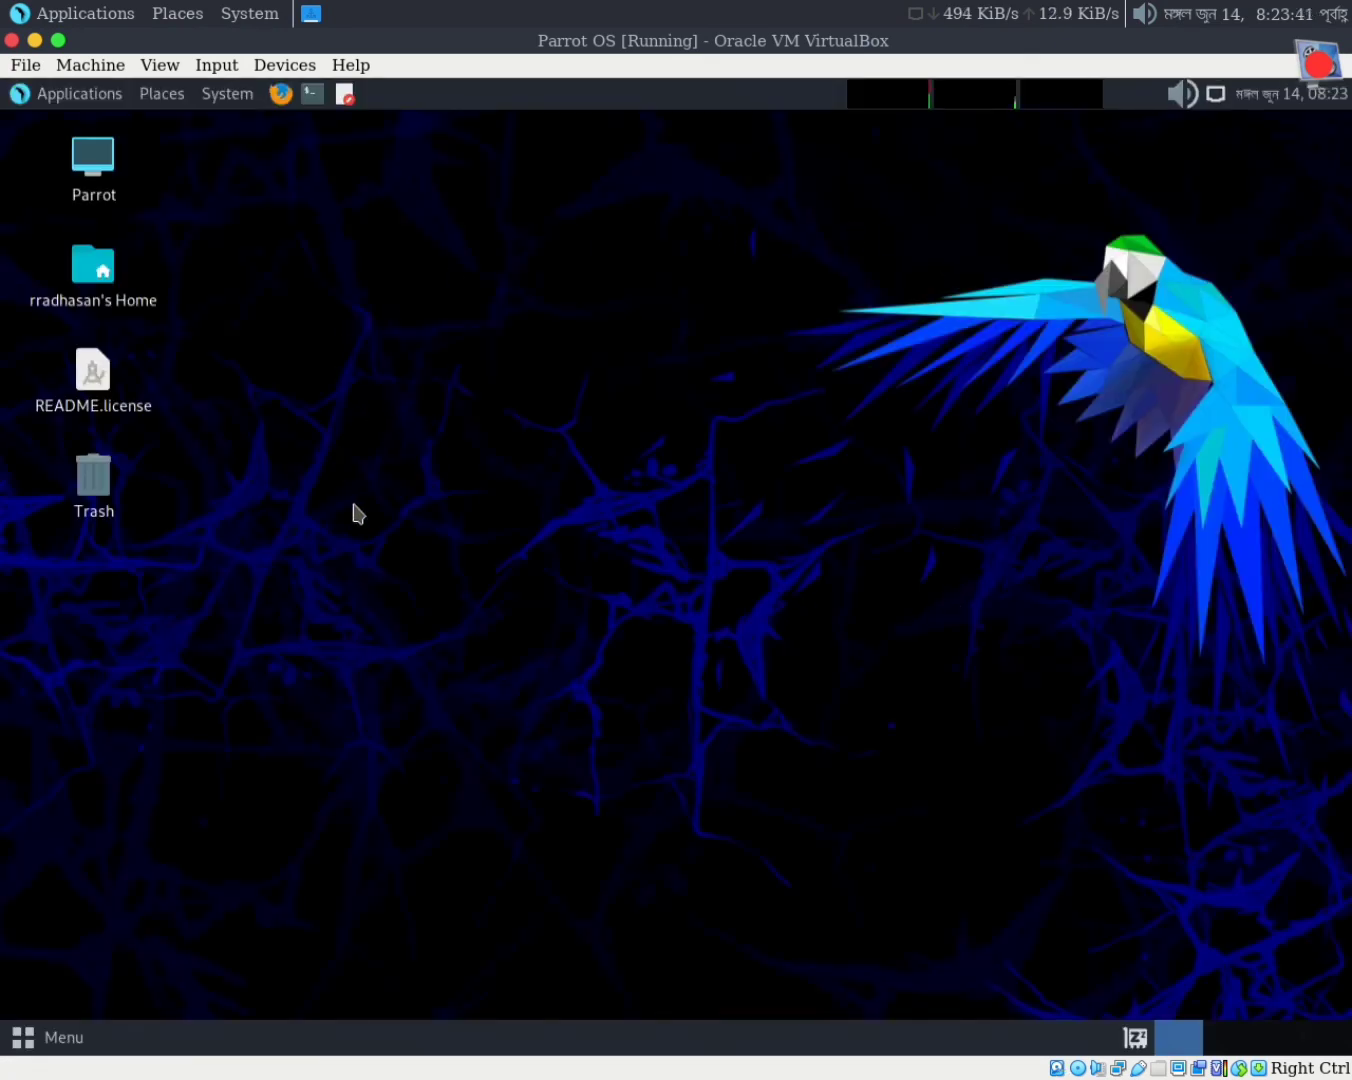
- Open a terminal from the Parrot desktop and examine the computer name in its prompt
right_click(341, 234)
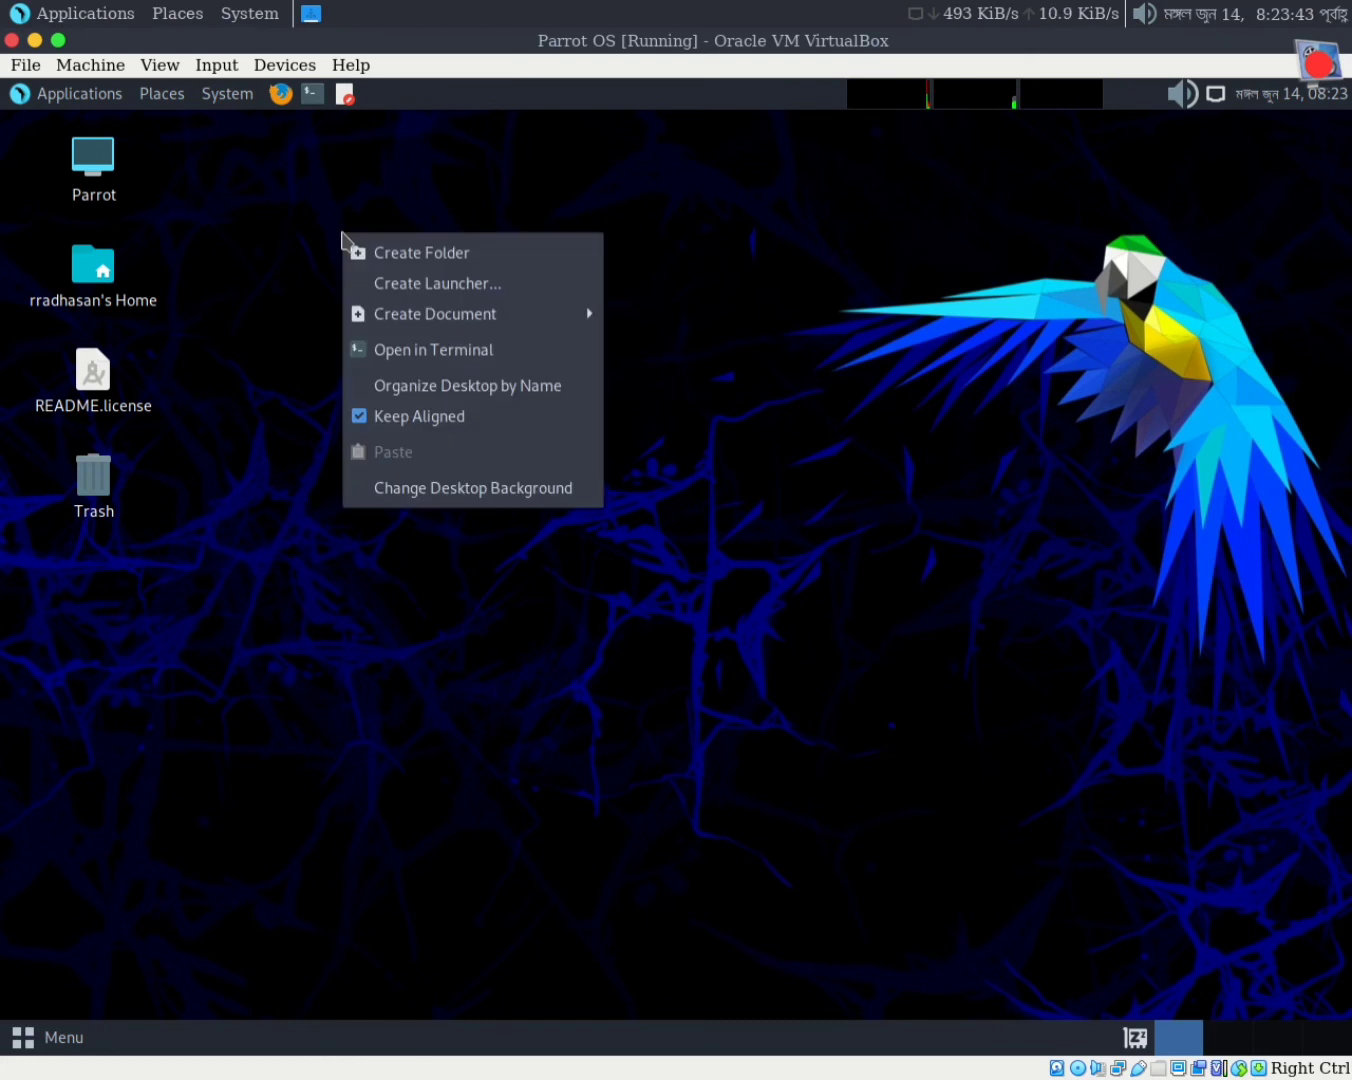
left_click(484, 356)
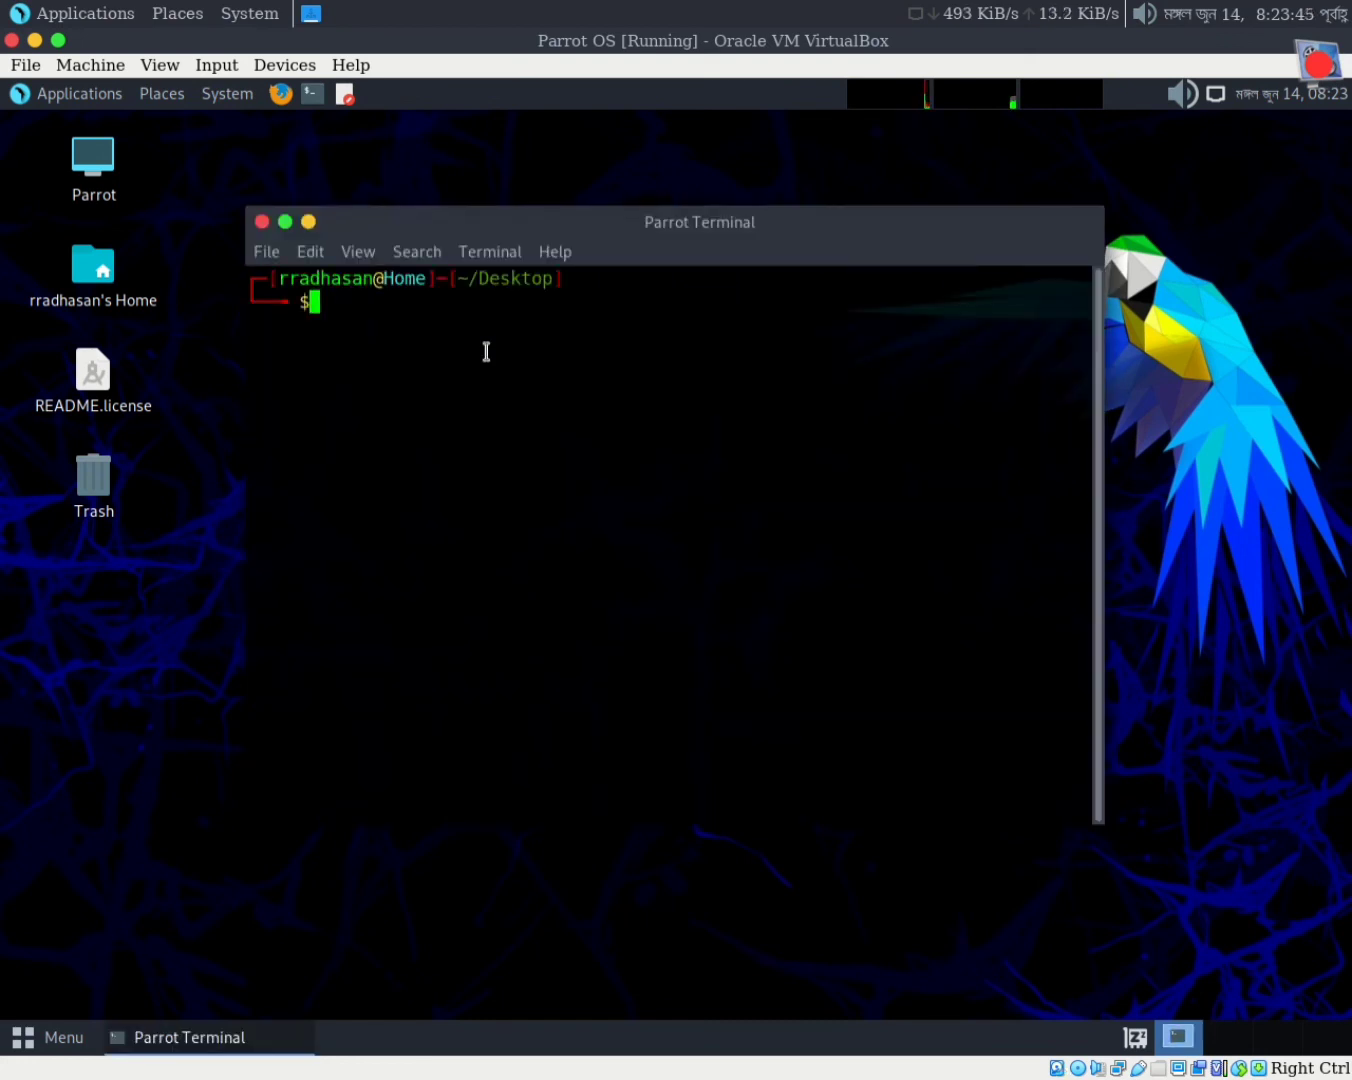
left_click_drag(427, 278, 390, 276)
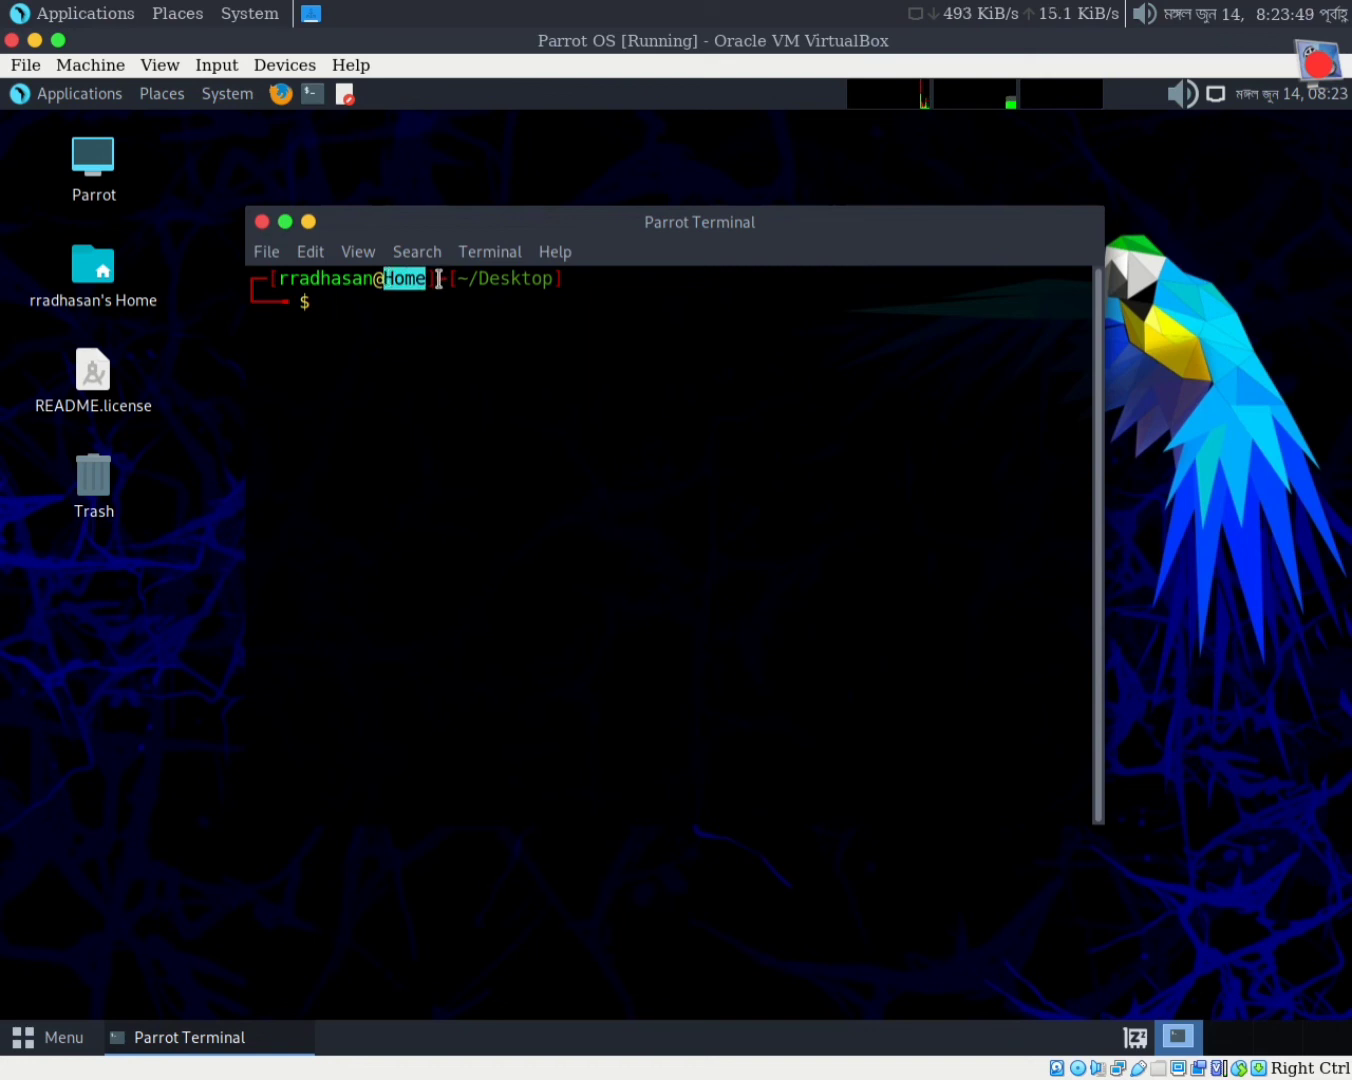
left_click(425, 532)
- Open a host terminal beside the guest's, compare the user and computer names in the prompts, and close the host terminal
mouse_move(623, 1072)
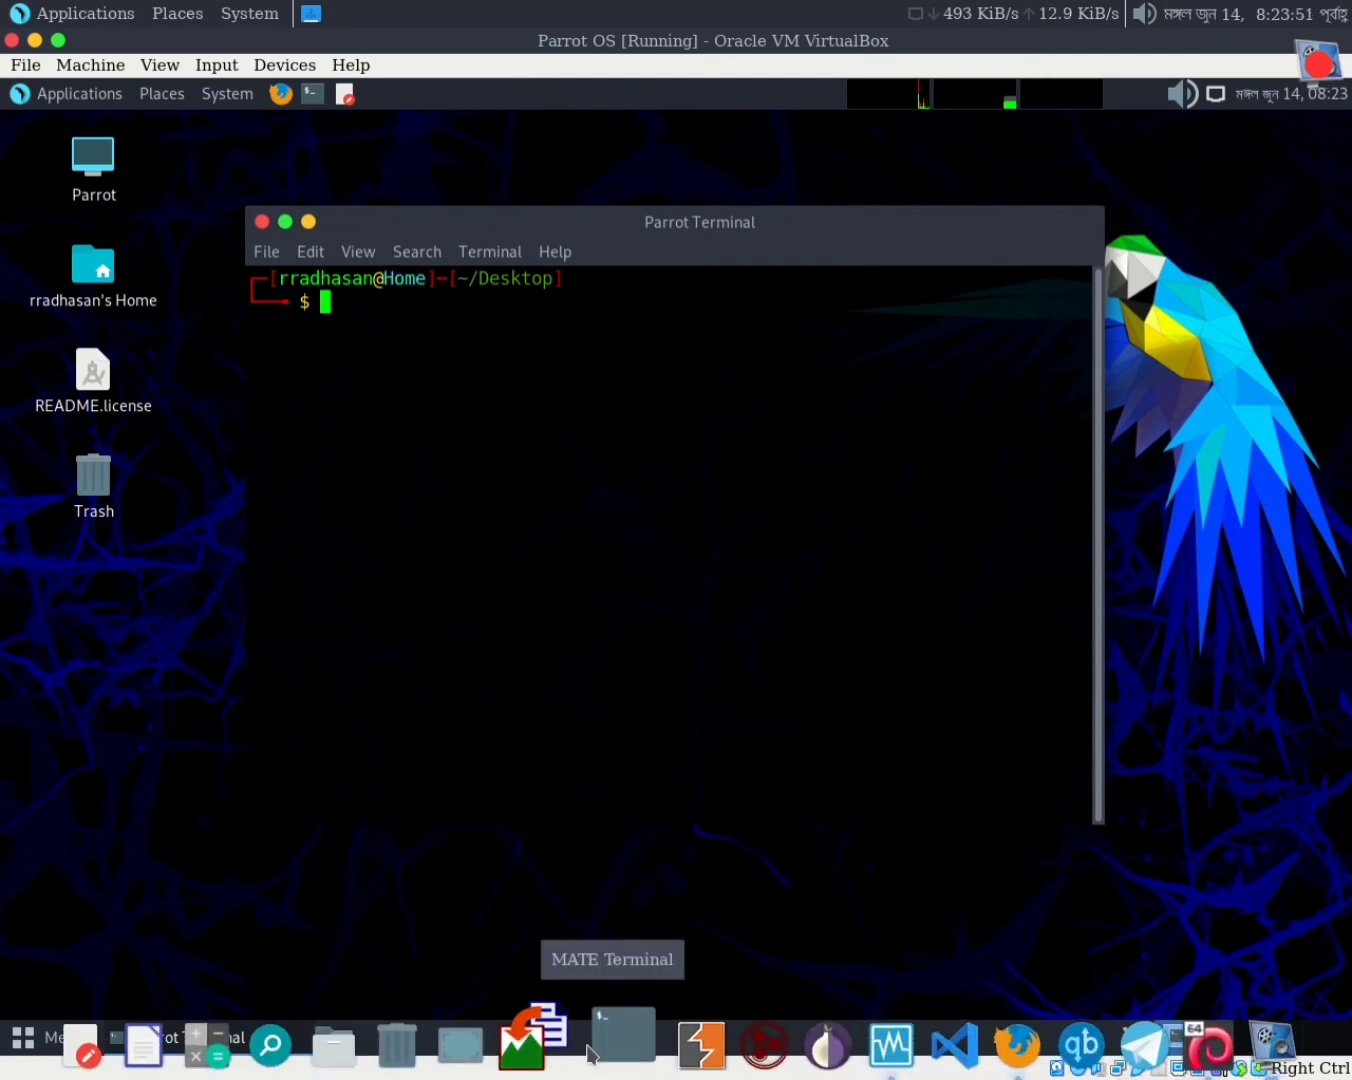
left_click(615, 1035)
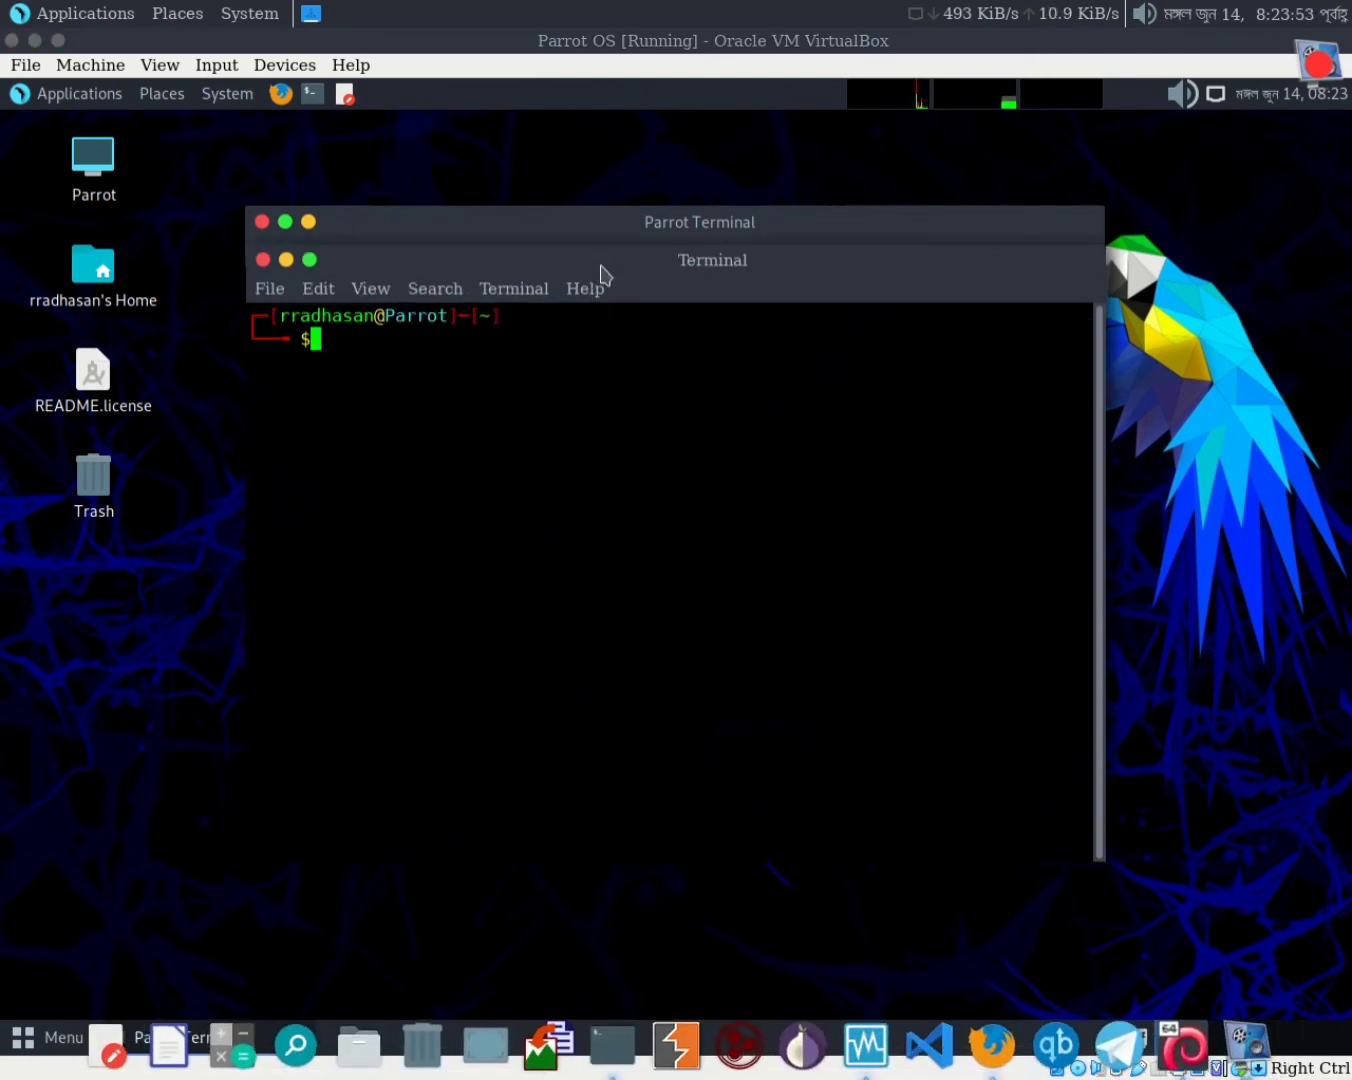
left_click_drag(604, 271, 845, 251)
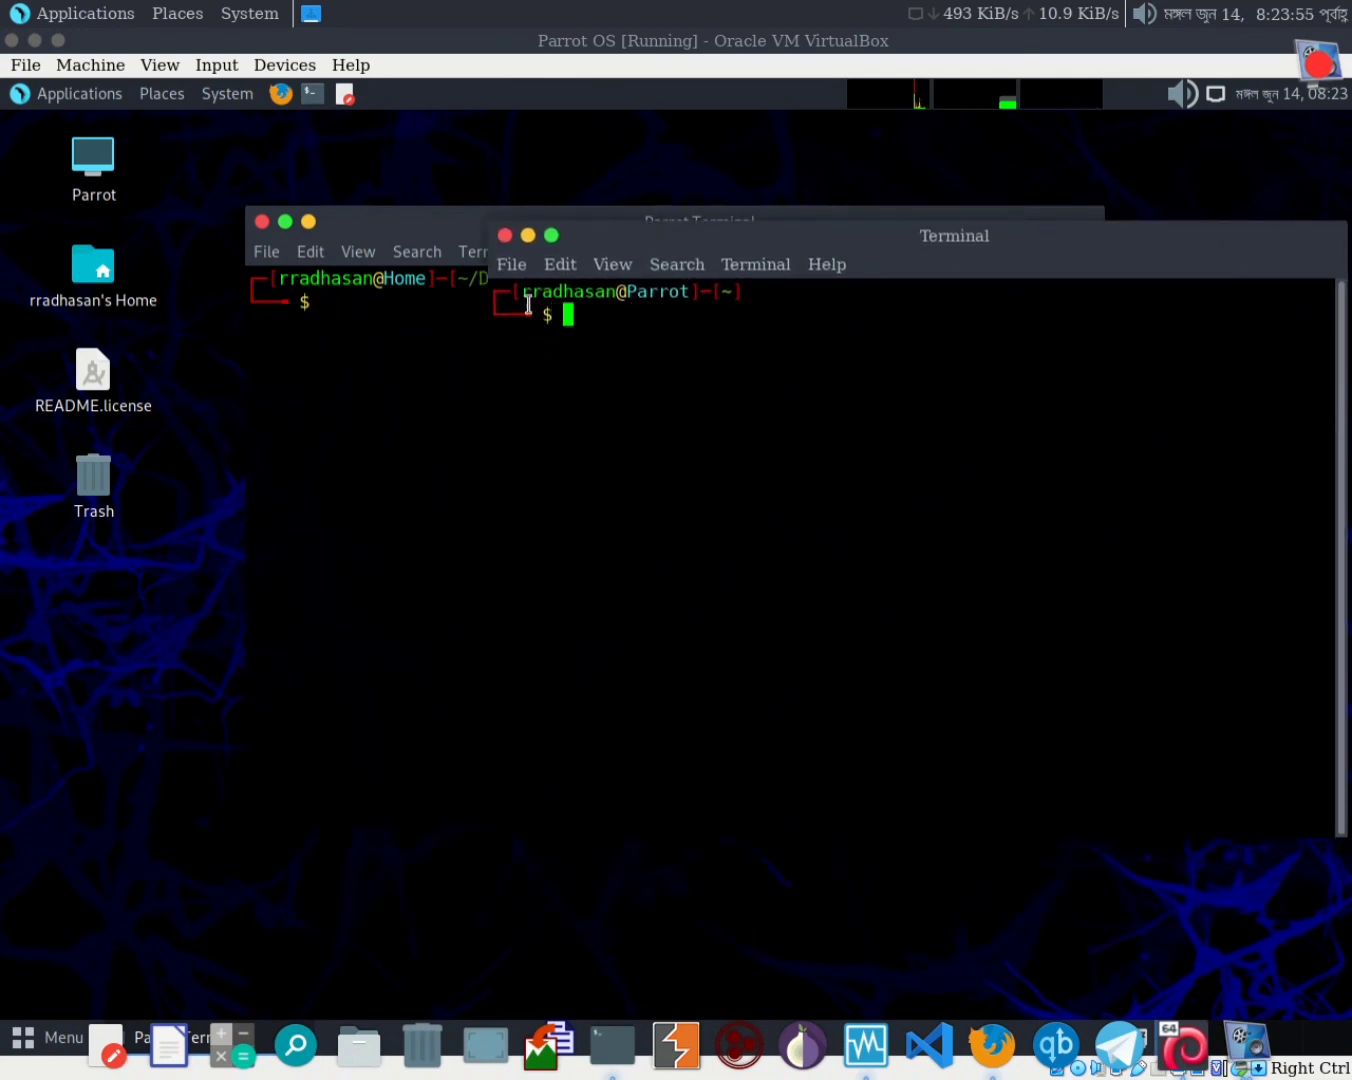
left_click_drag(611, 296, 519, 291)
left_click_drag(693, 290, 626, 291)
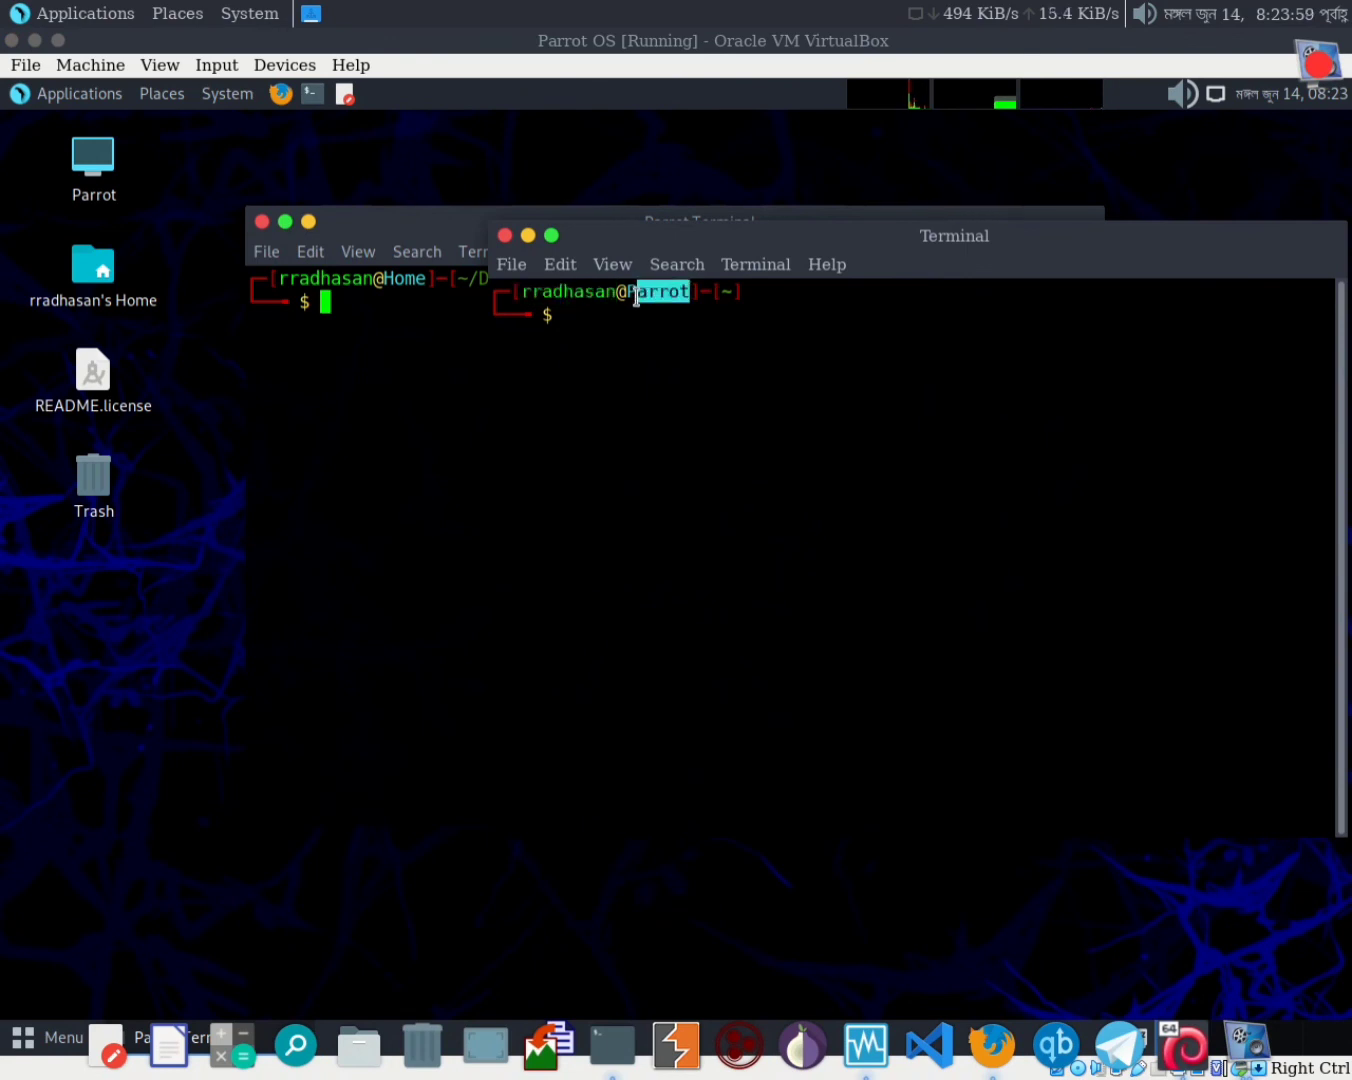
left_click(505, 234)
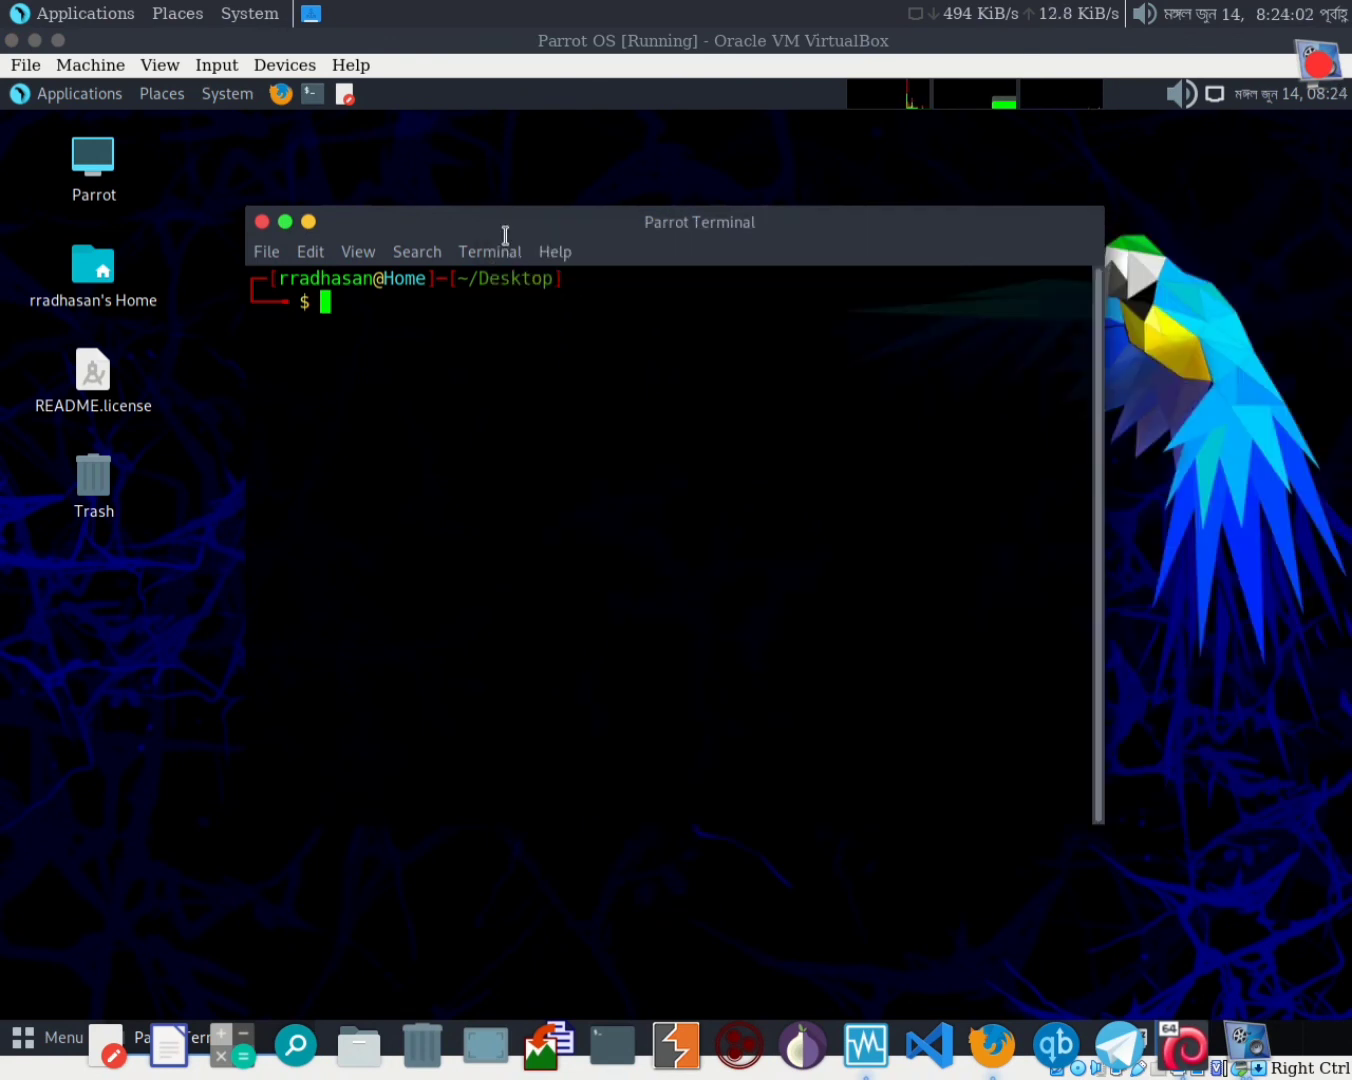
- Close the guest's Parrot Terminal with the exit command
left_click(517, 468)
type("exit")
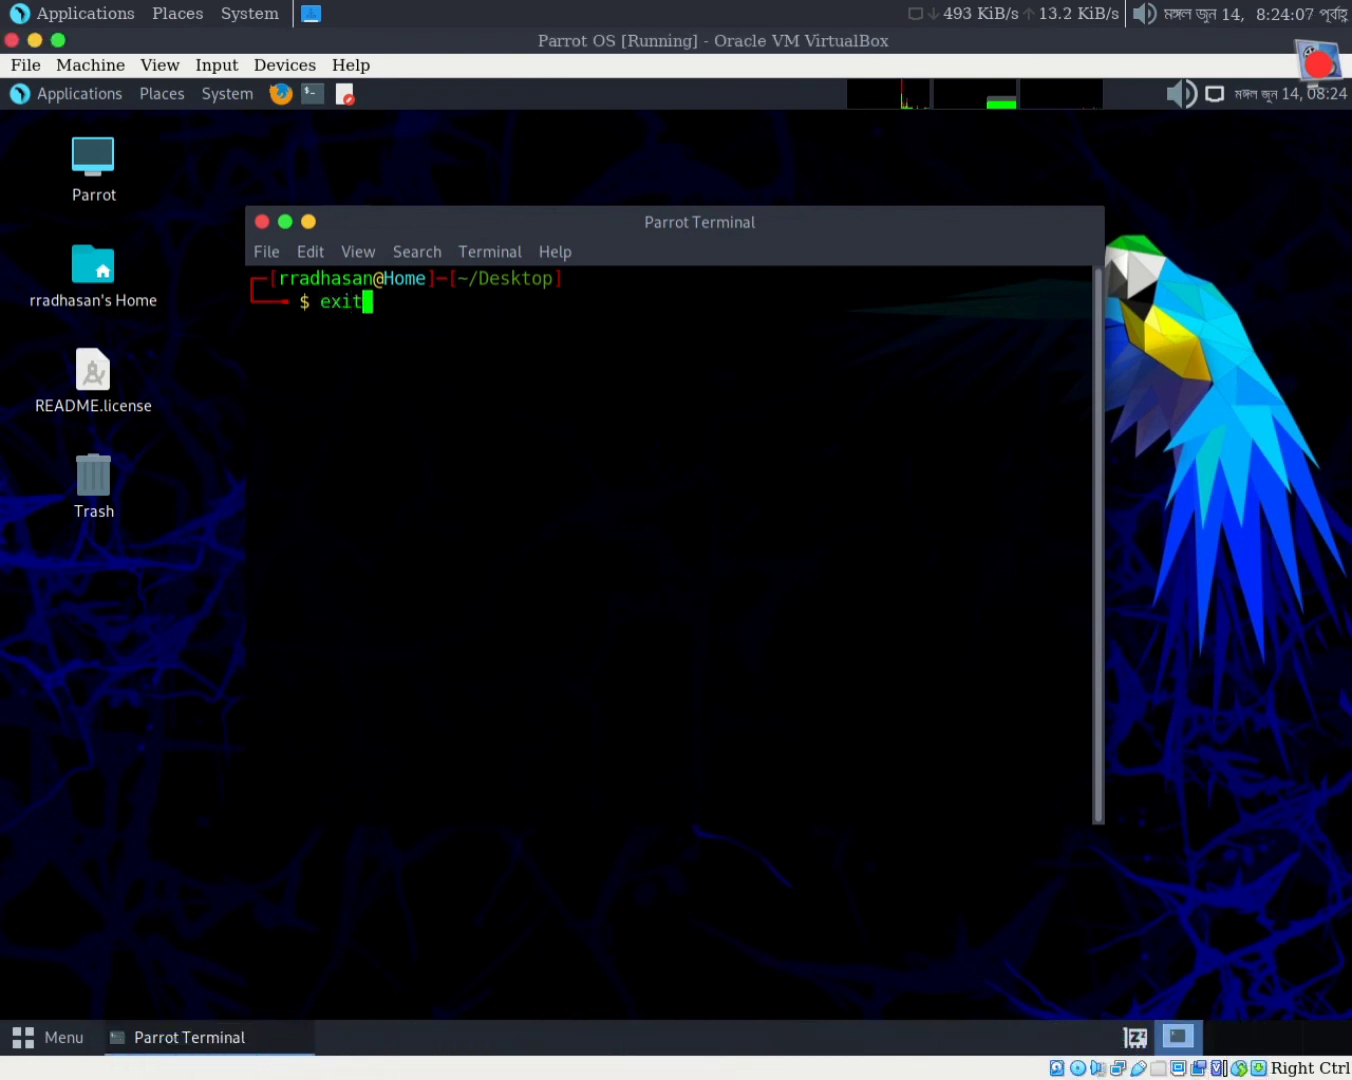
key("Return")
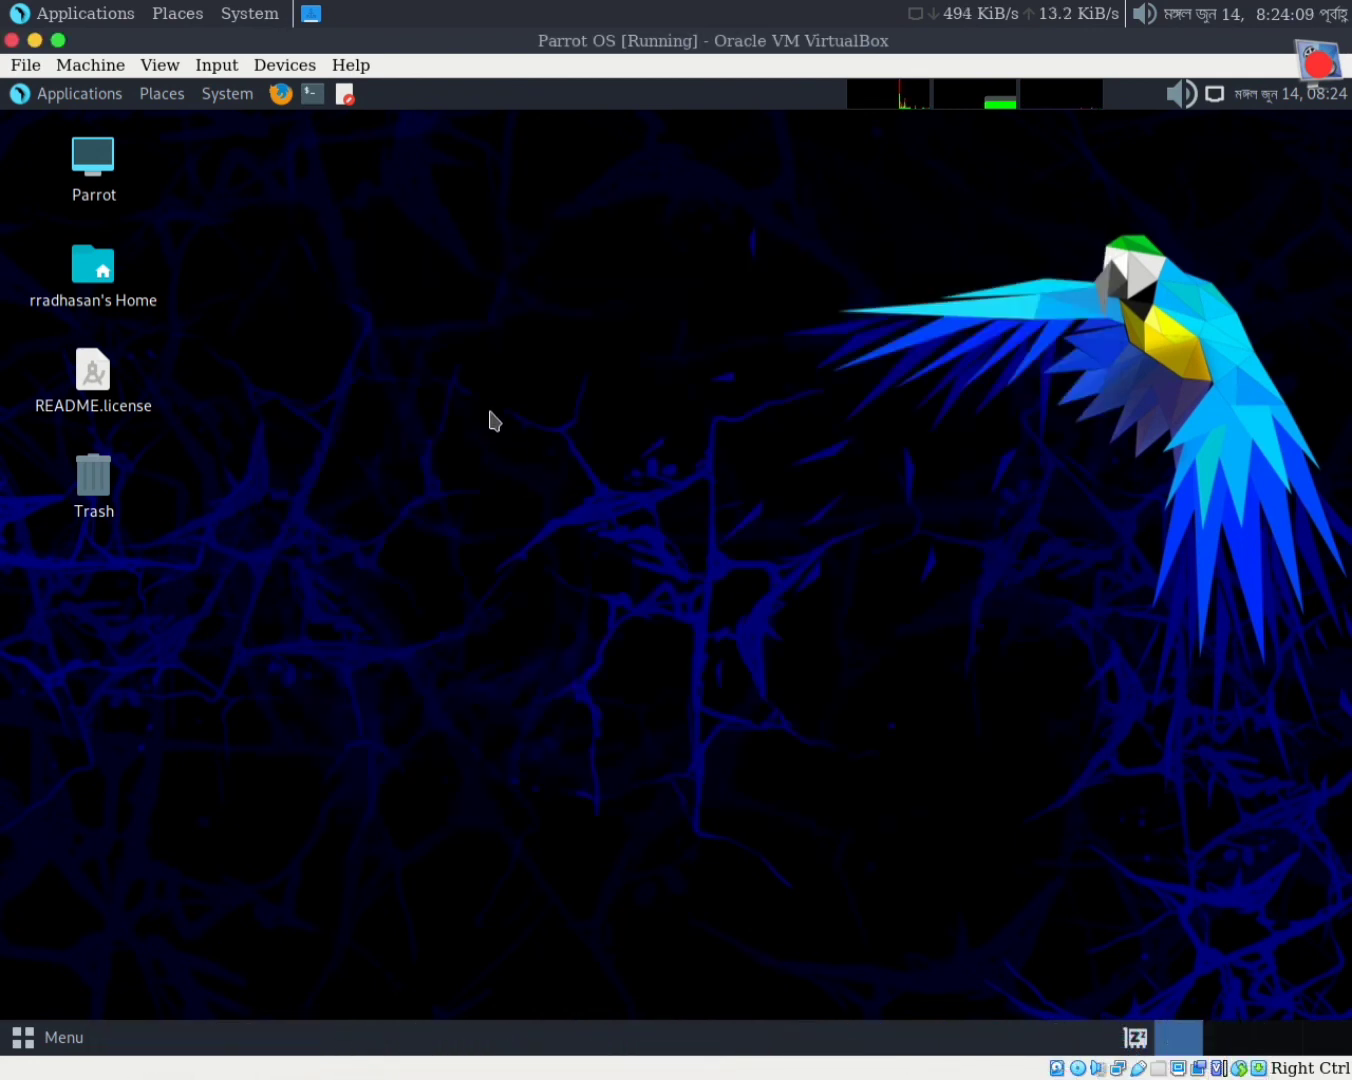
left_click(58, 40)
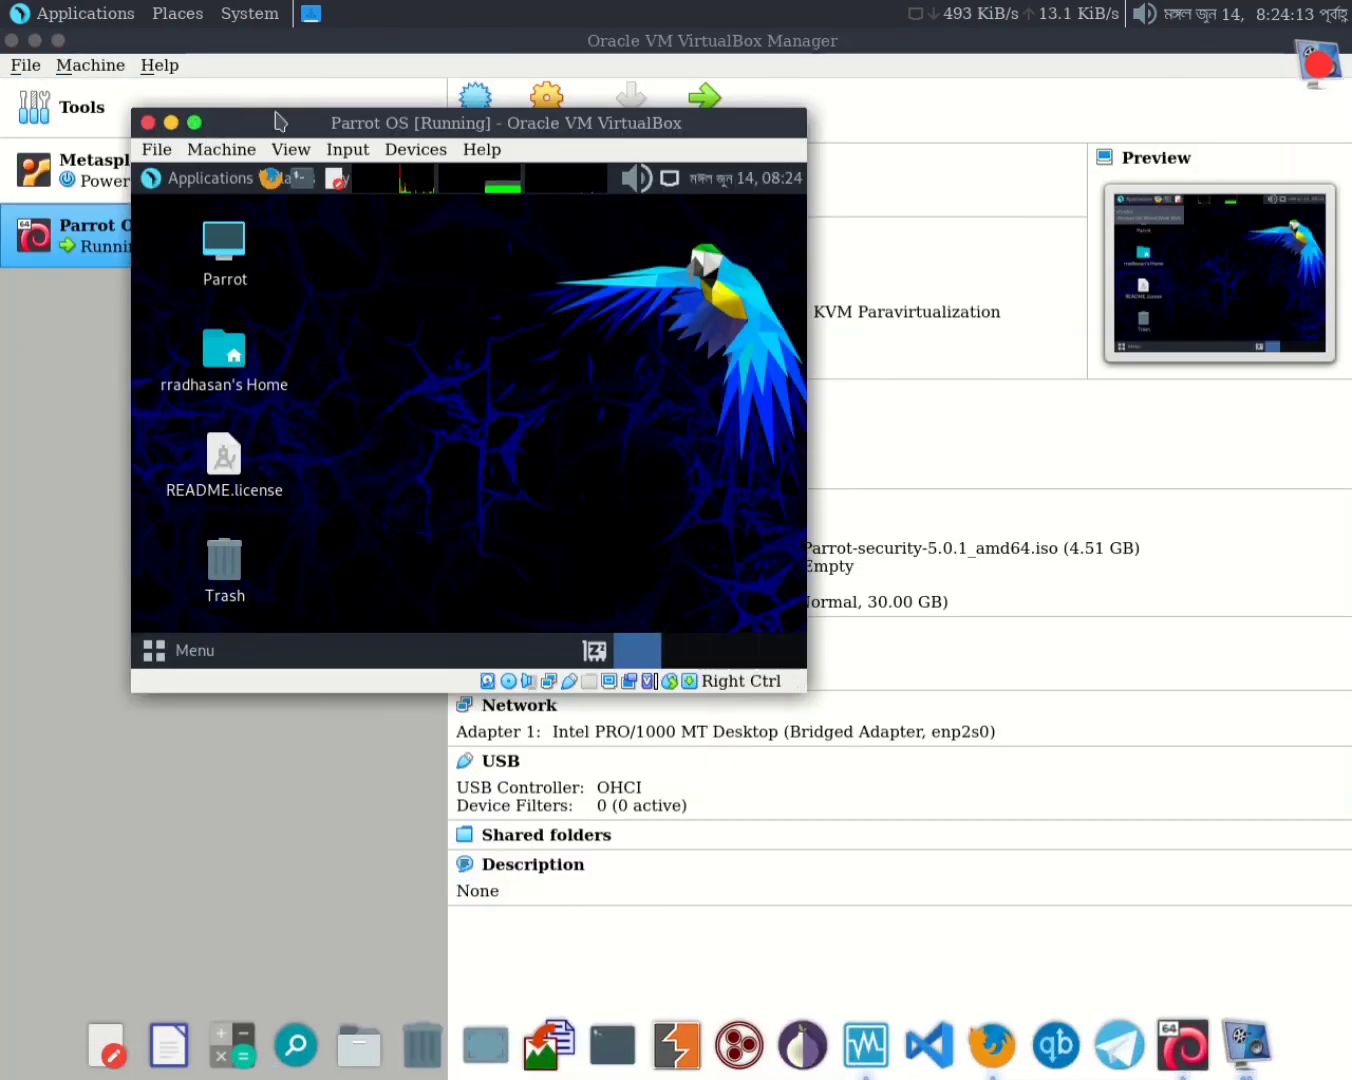
left_click(195, 122)
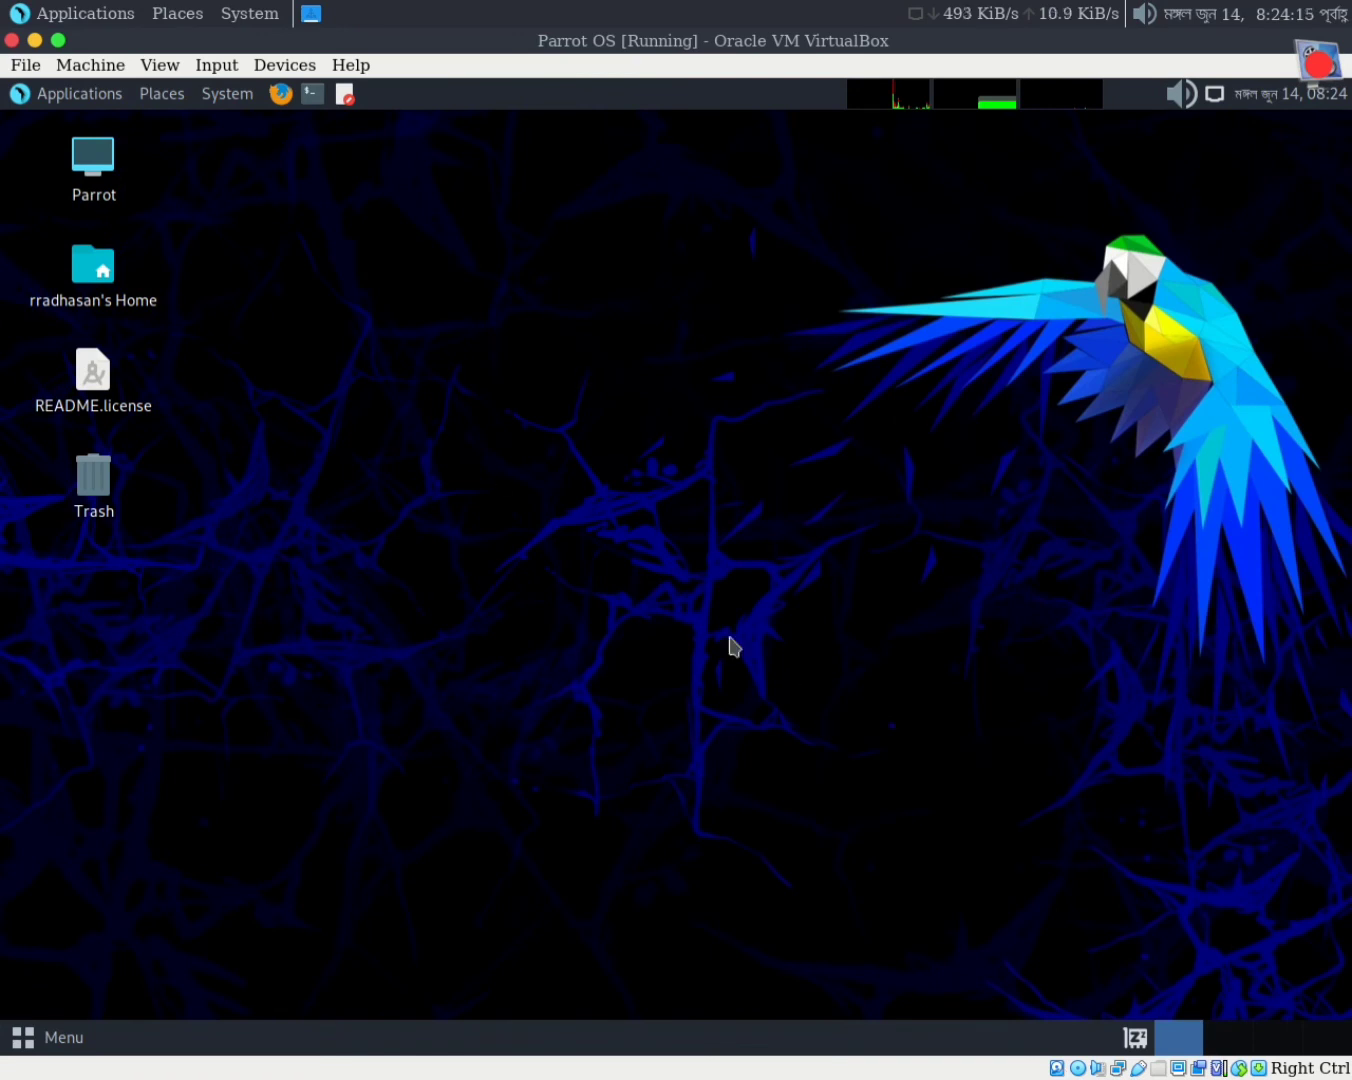